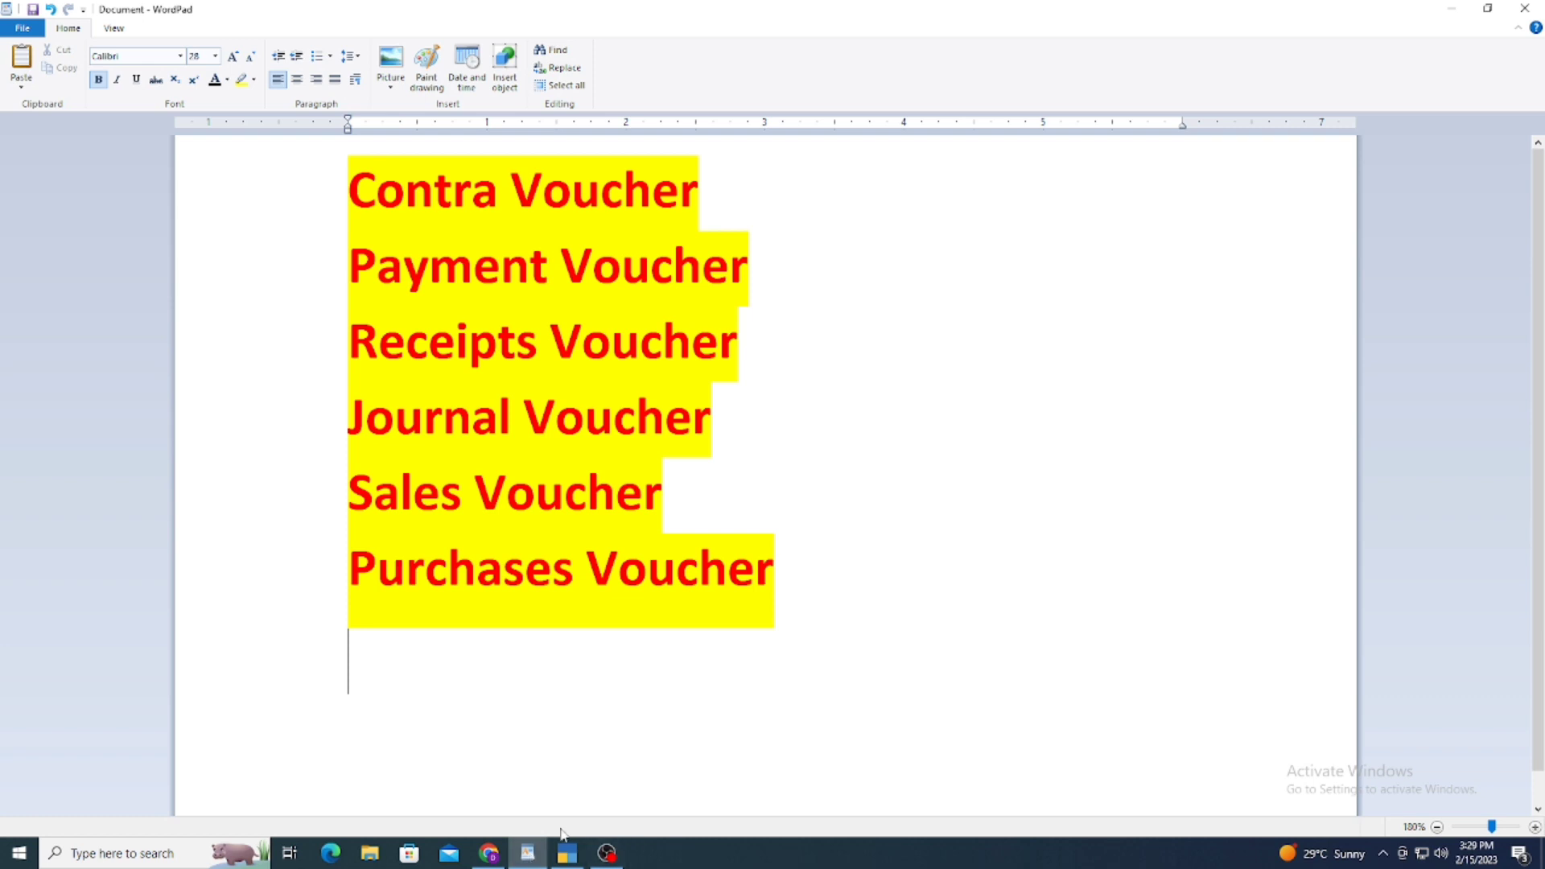
Step: Switch to TallyPrime and open accounting voucher creation with the Contra voucher type
click(569, 853)
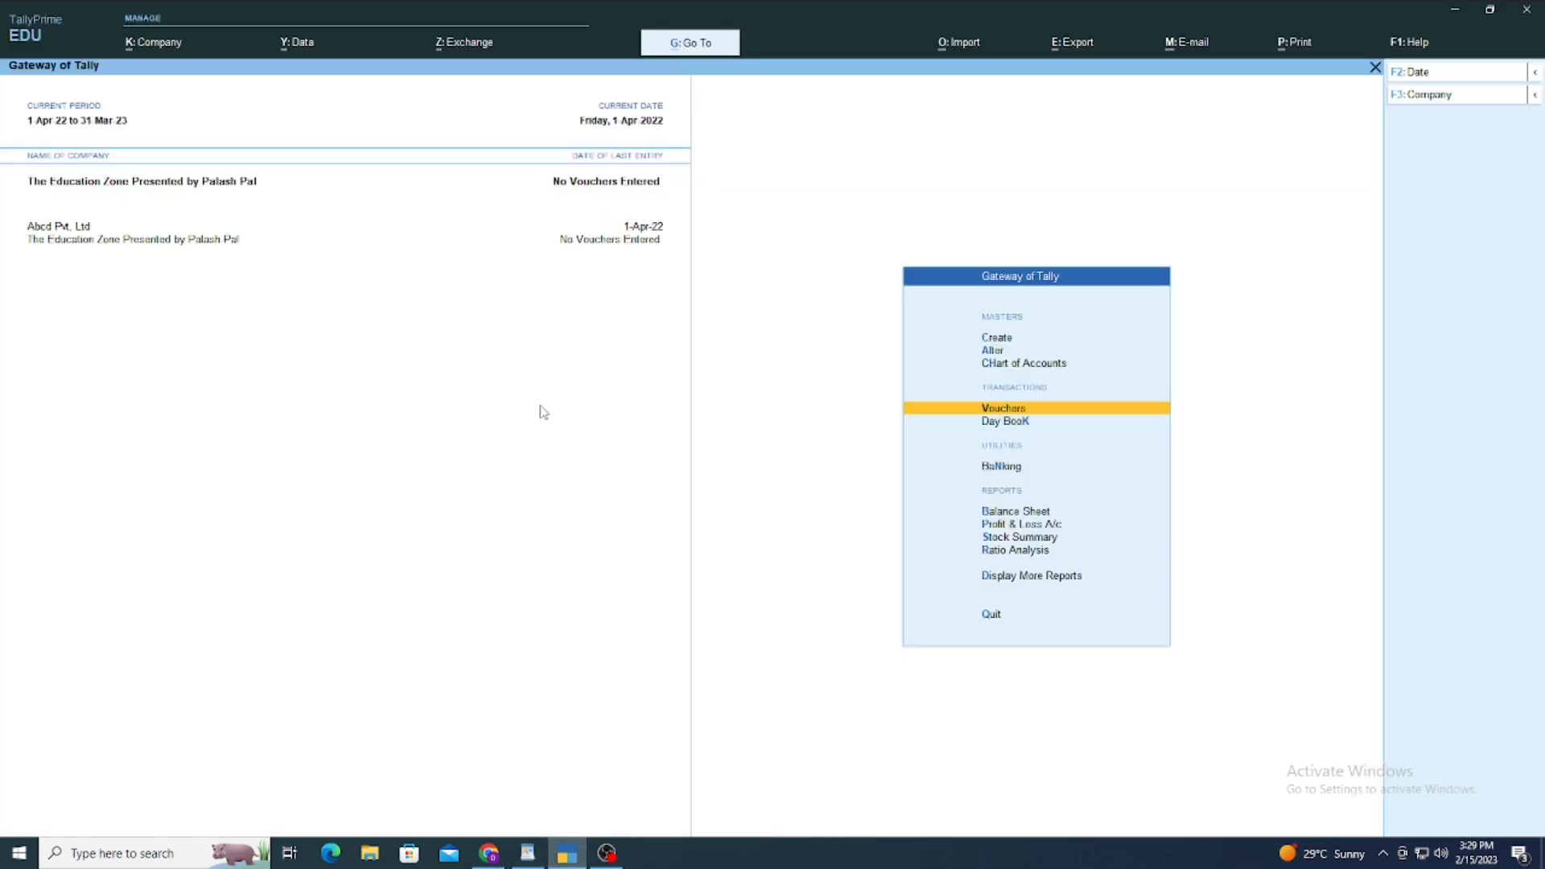
key(Return)
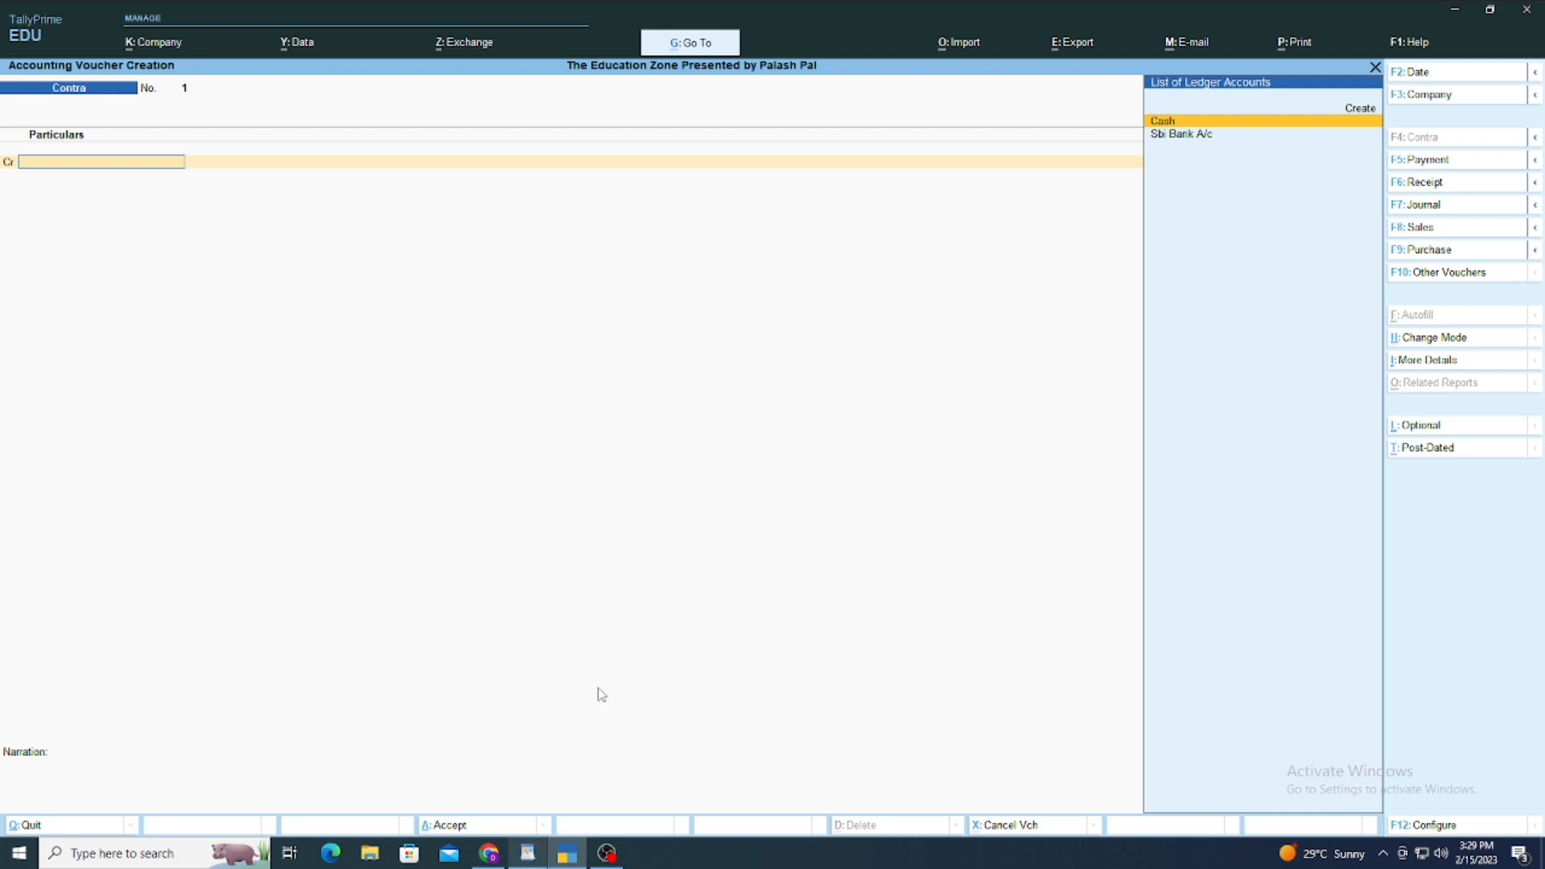
click(1430, 161)
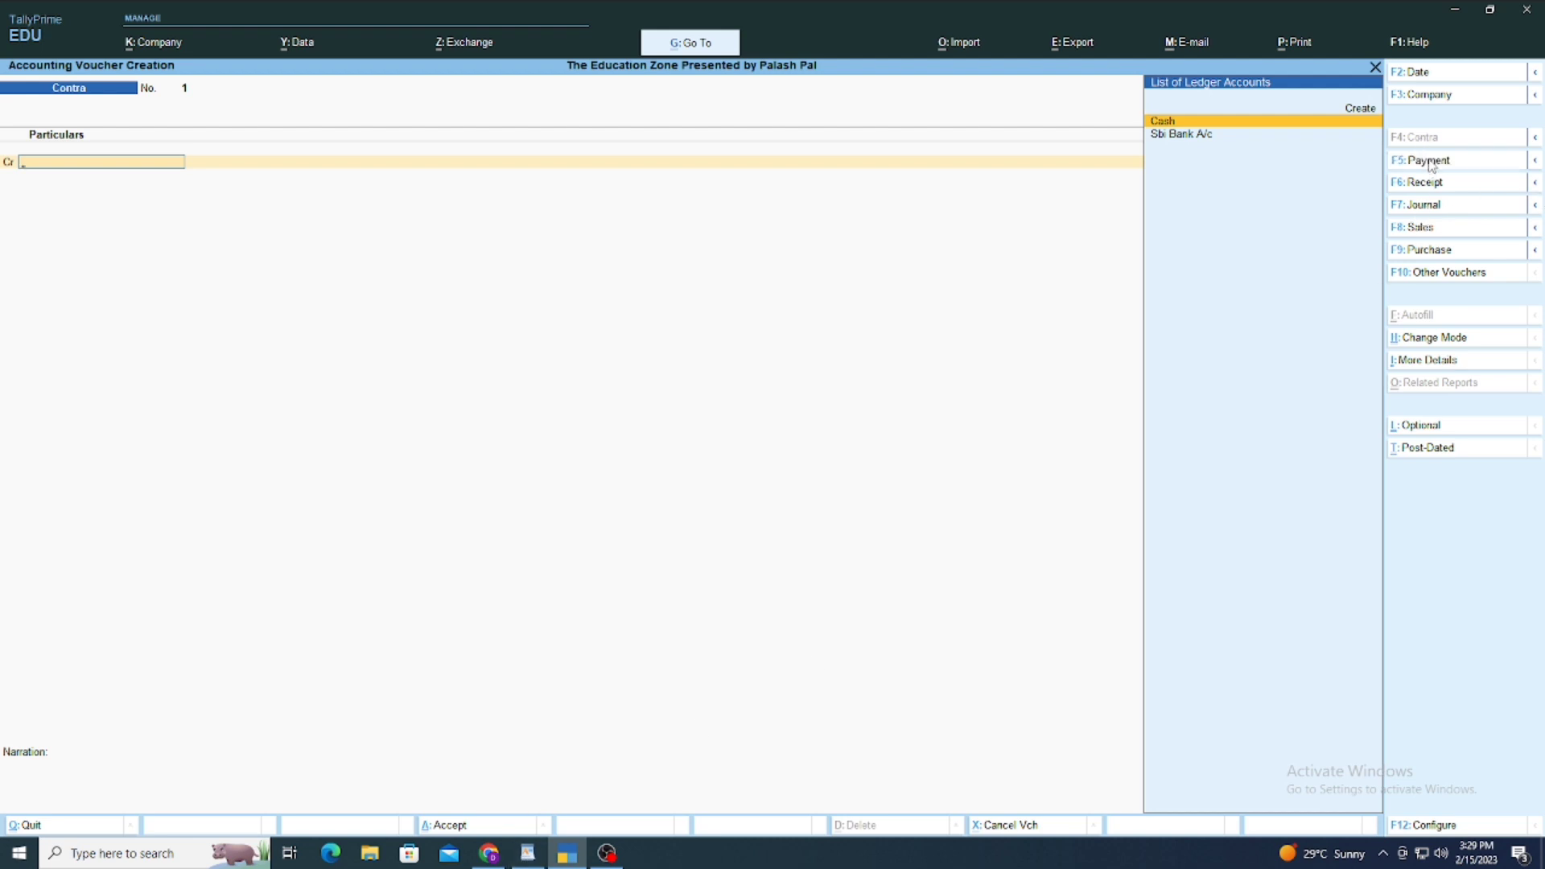
click(1426, 138)
Step: Switch to WordPad and add the line "1. cash deposited into sbi bank rs 10000." below the voucher list
click(531, 855)
text(1. )
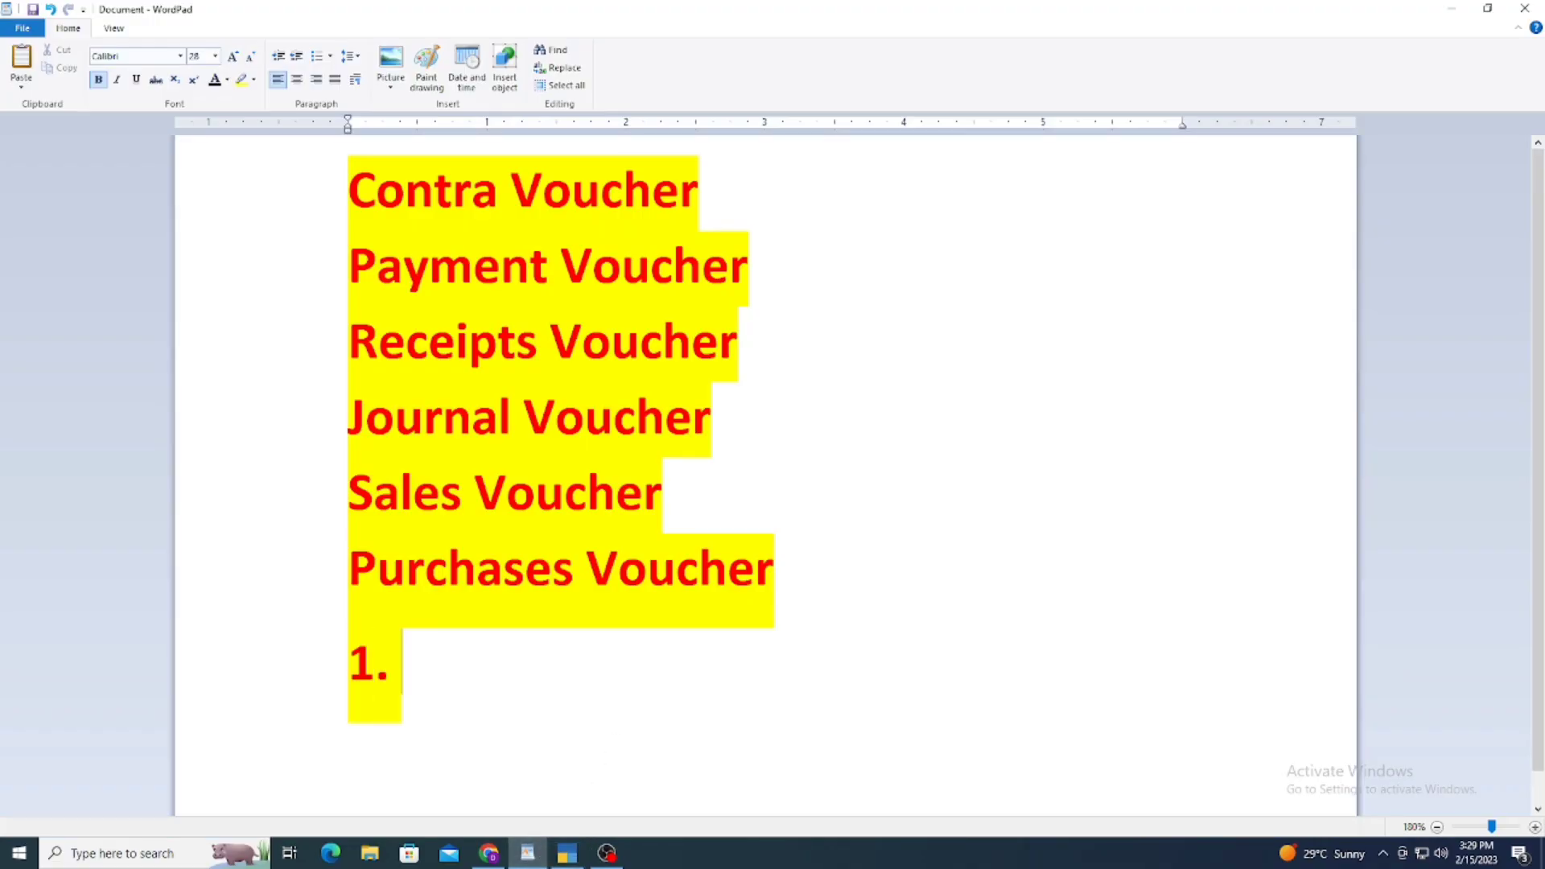
text(cash d)
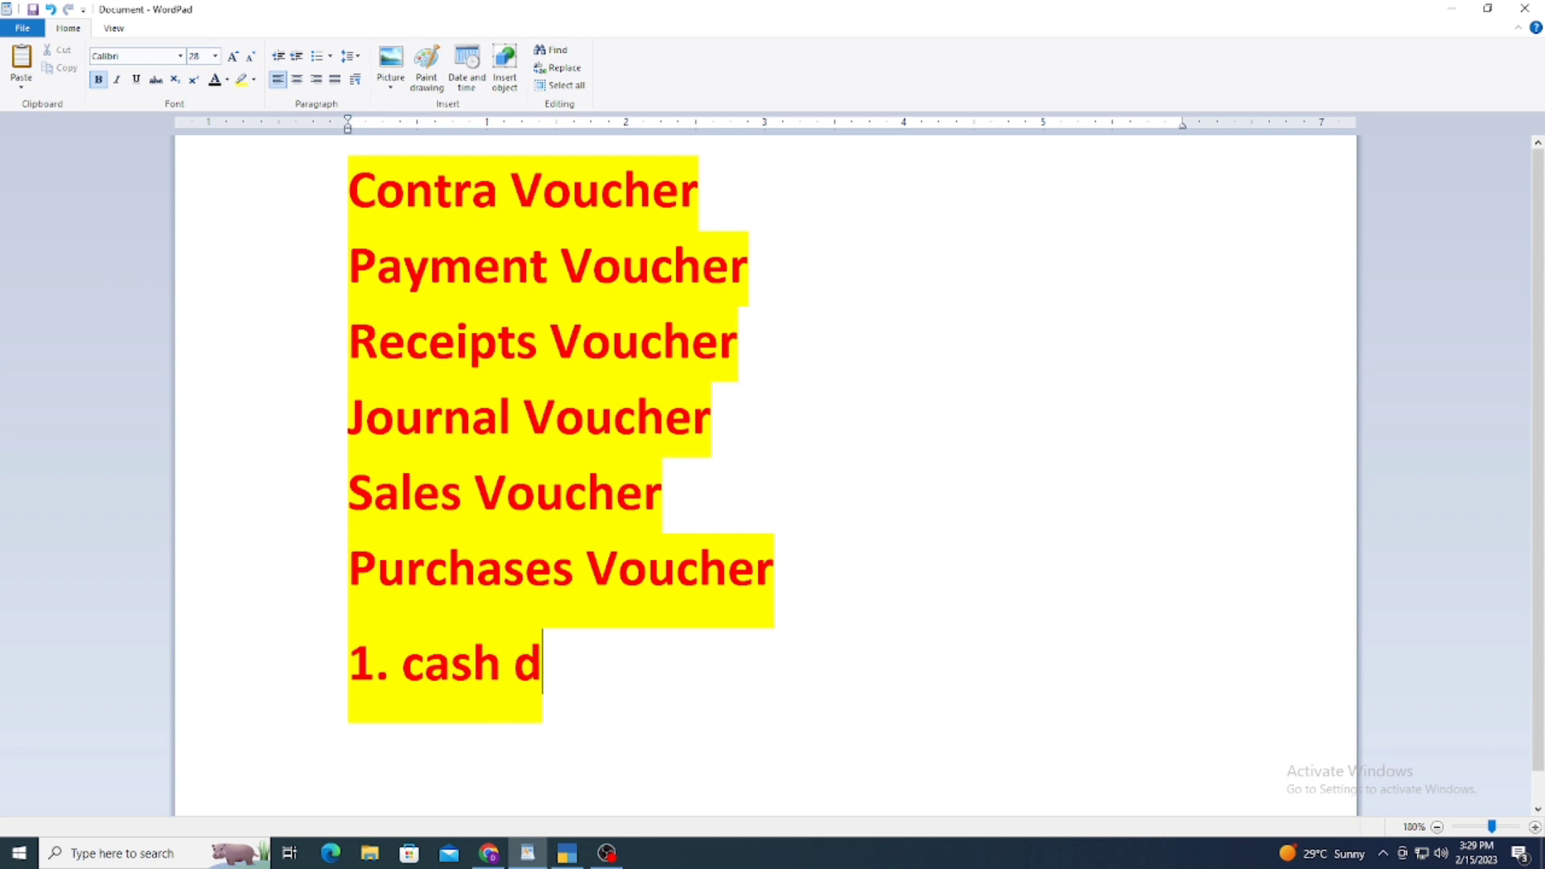
text(ep)
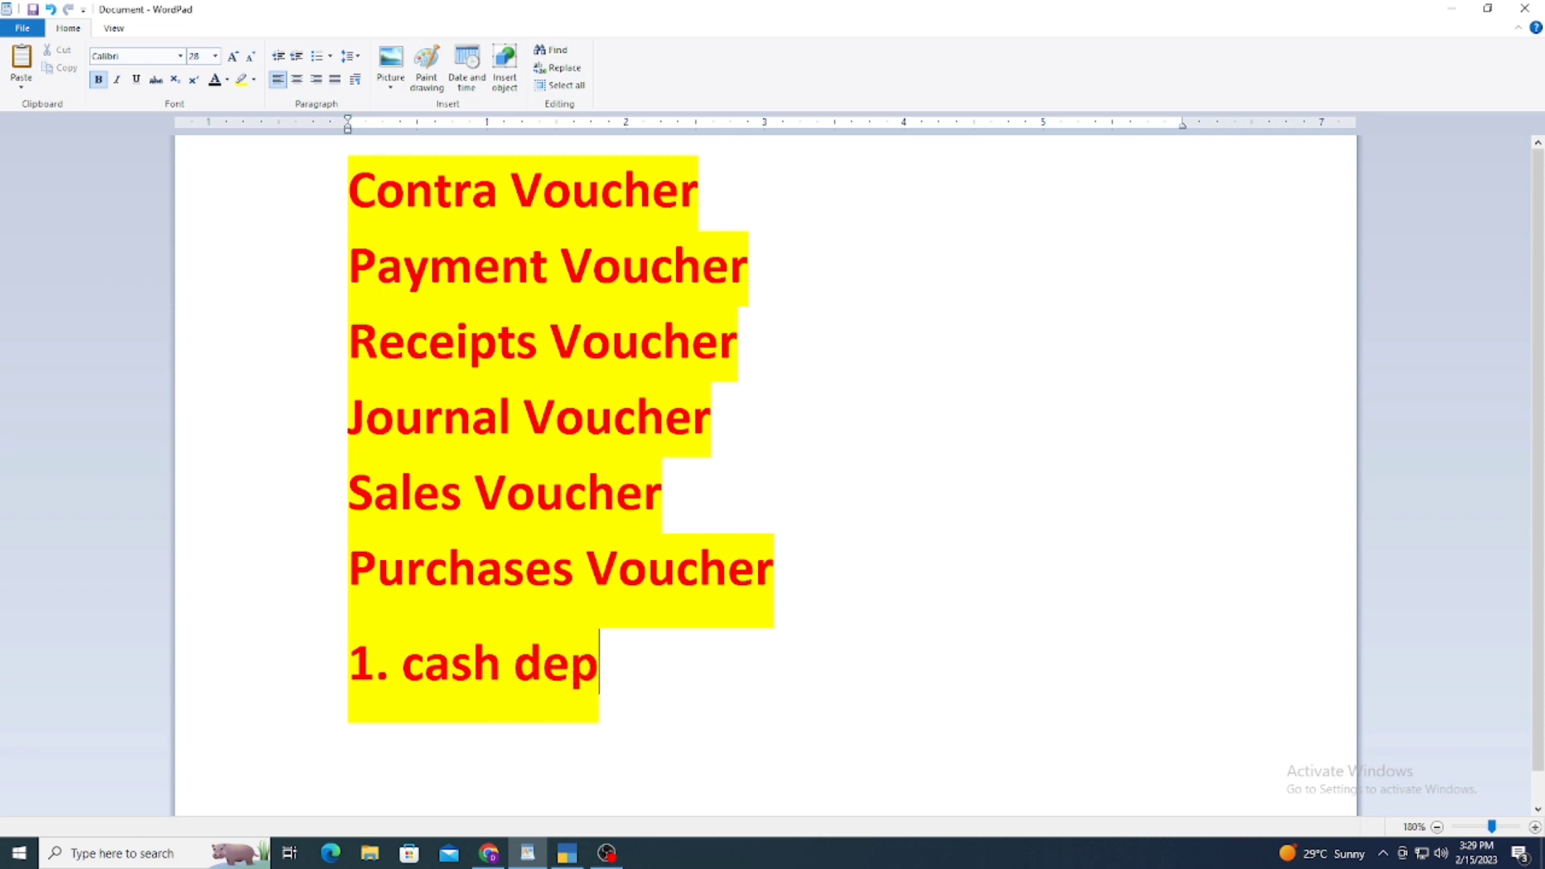
text(osited in)
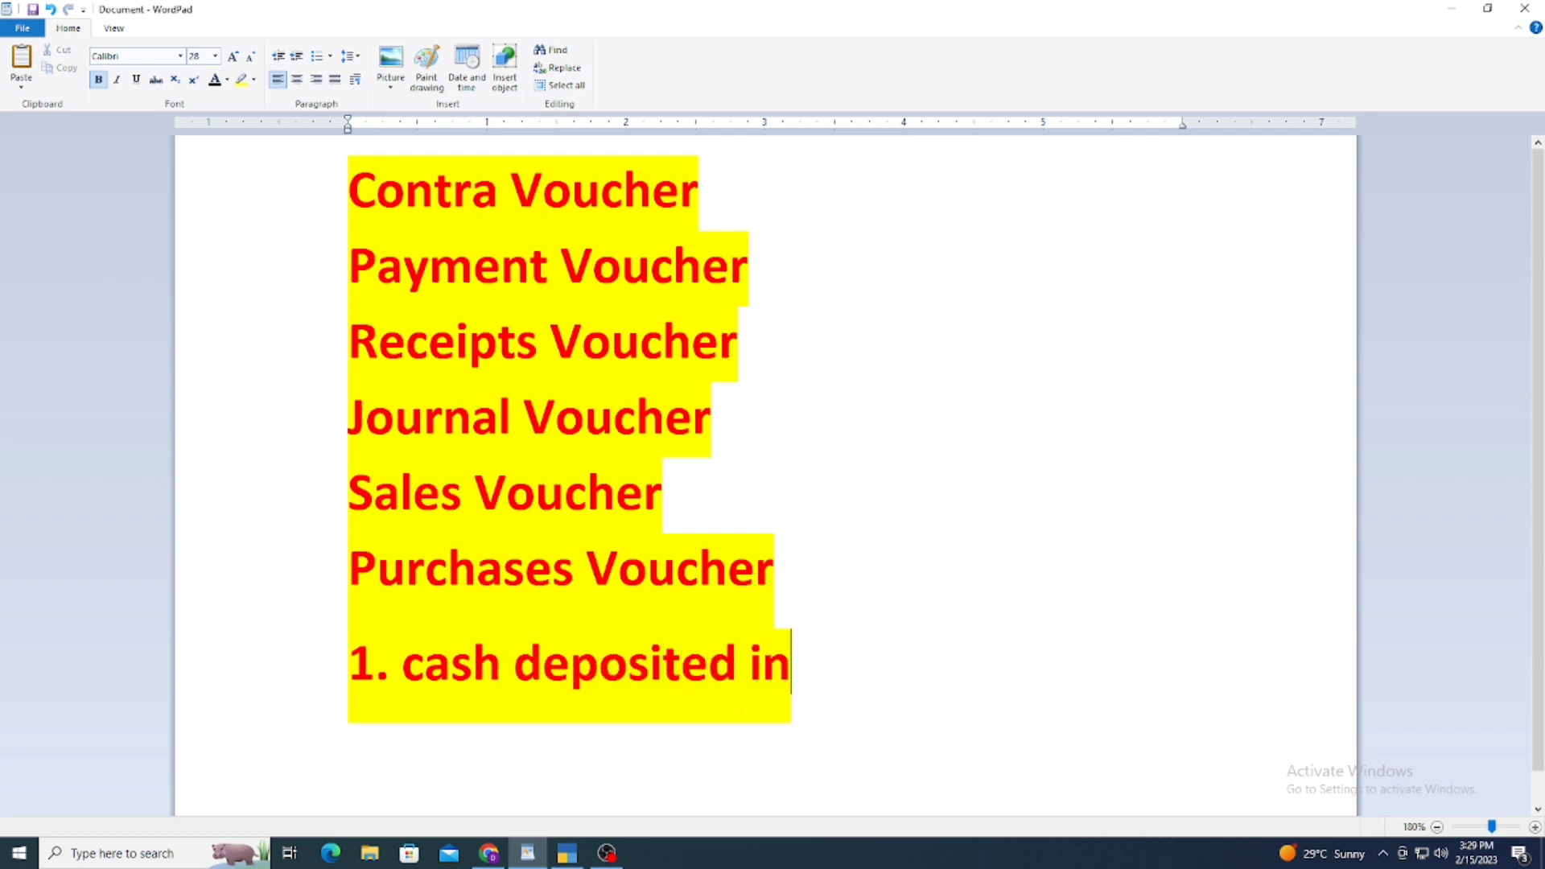
text(to sbi na)
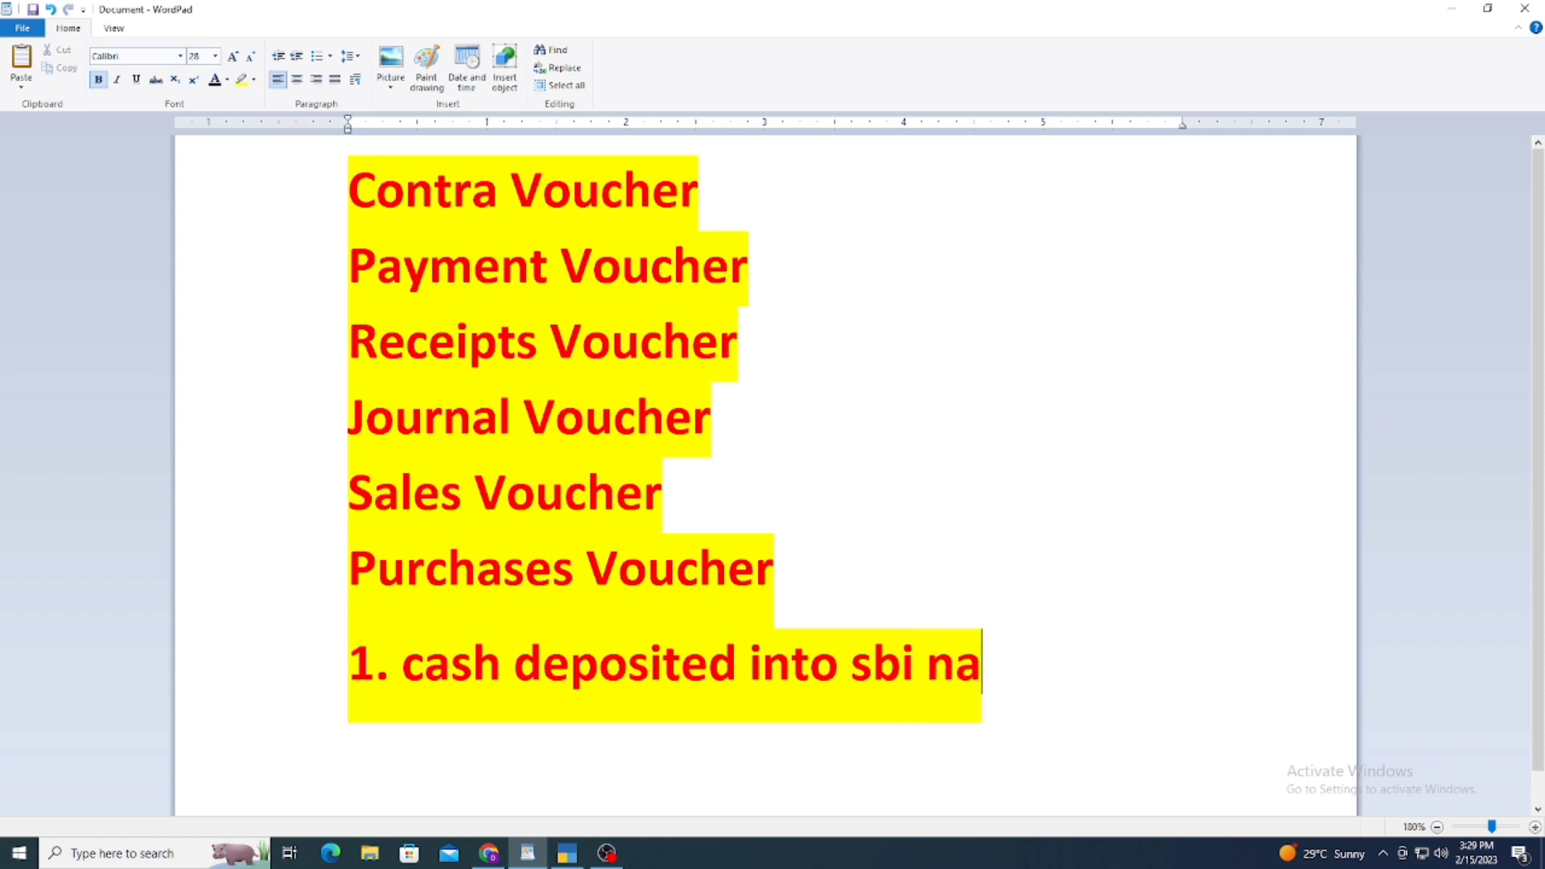
key(BackSpace)
key(BackSpace)
text(bank rs )
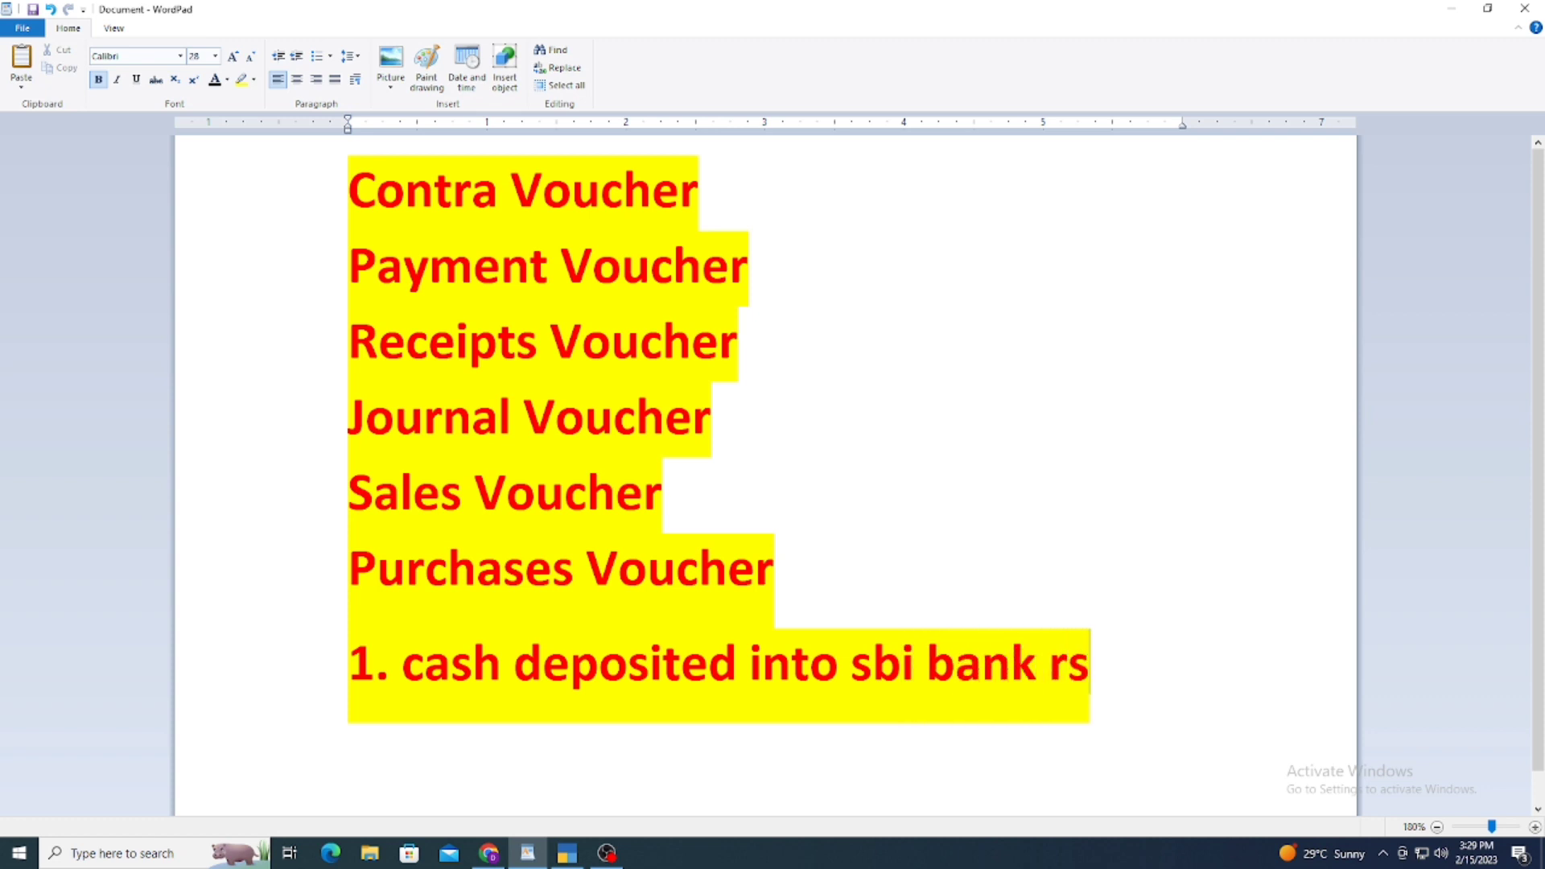
text(10000.)
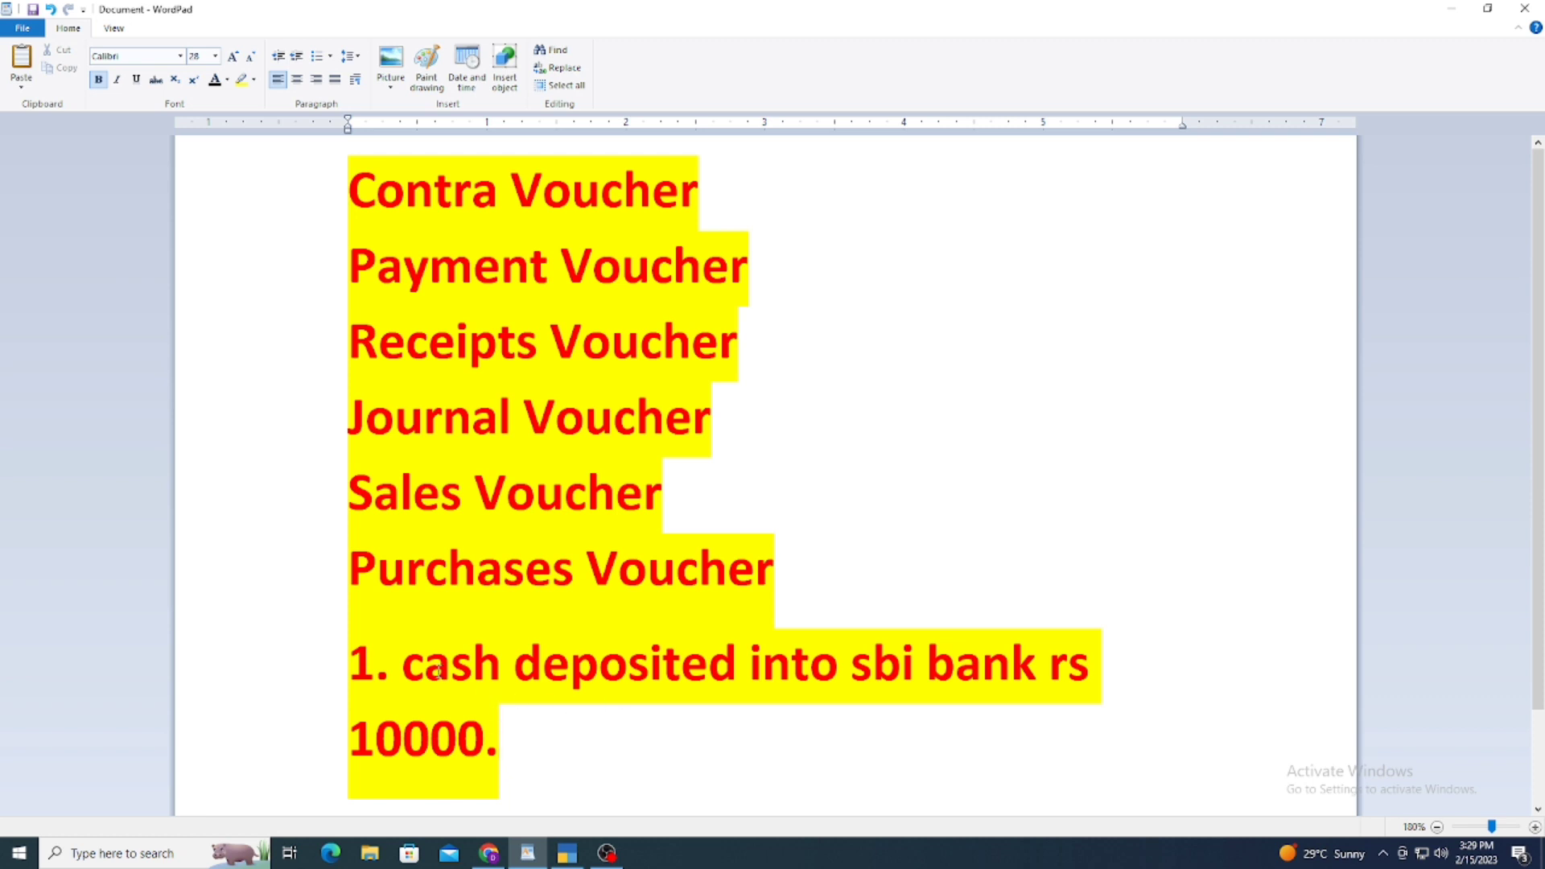
Step: Color the words "cash" and "sbi bank" black in the deposit sentence
click(412, 671)
double_click(412, 670)
click(215, 79)
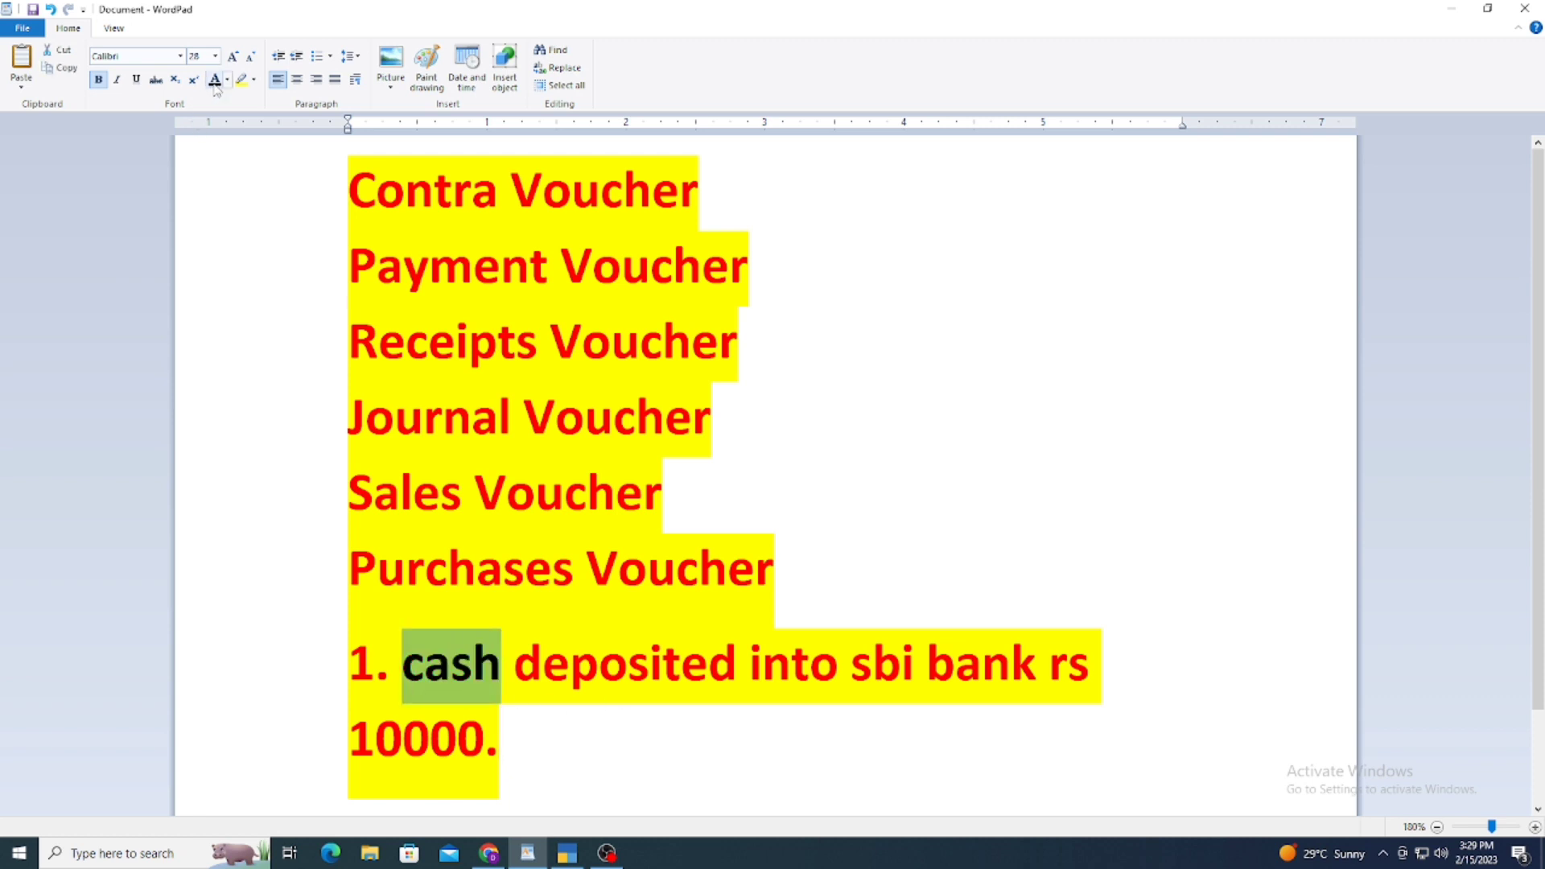
drag(855, 670, 1046, 670)
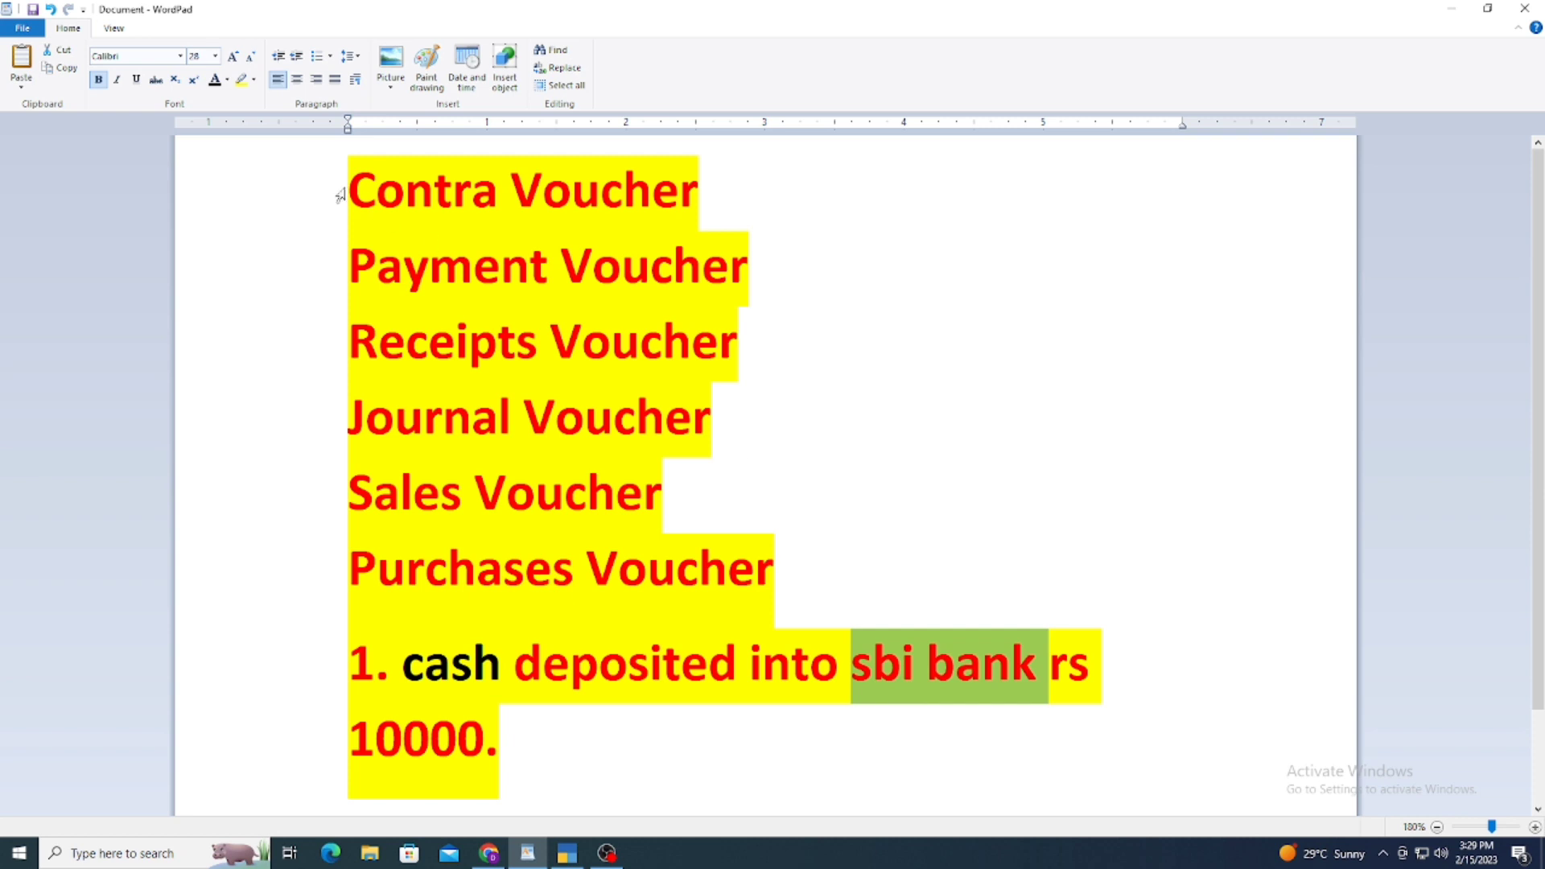
click(215, 79)
click(904, 690)
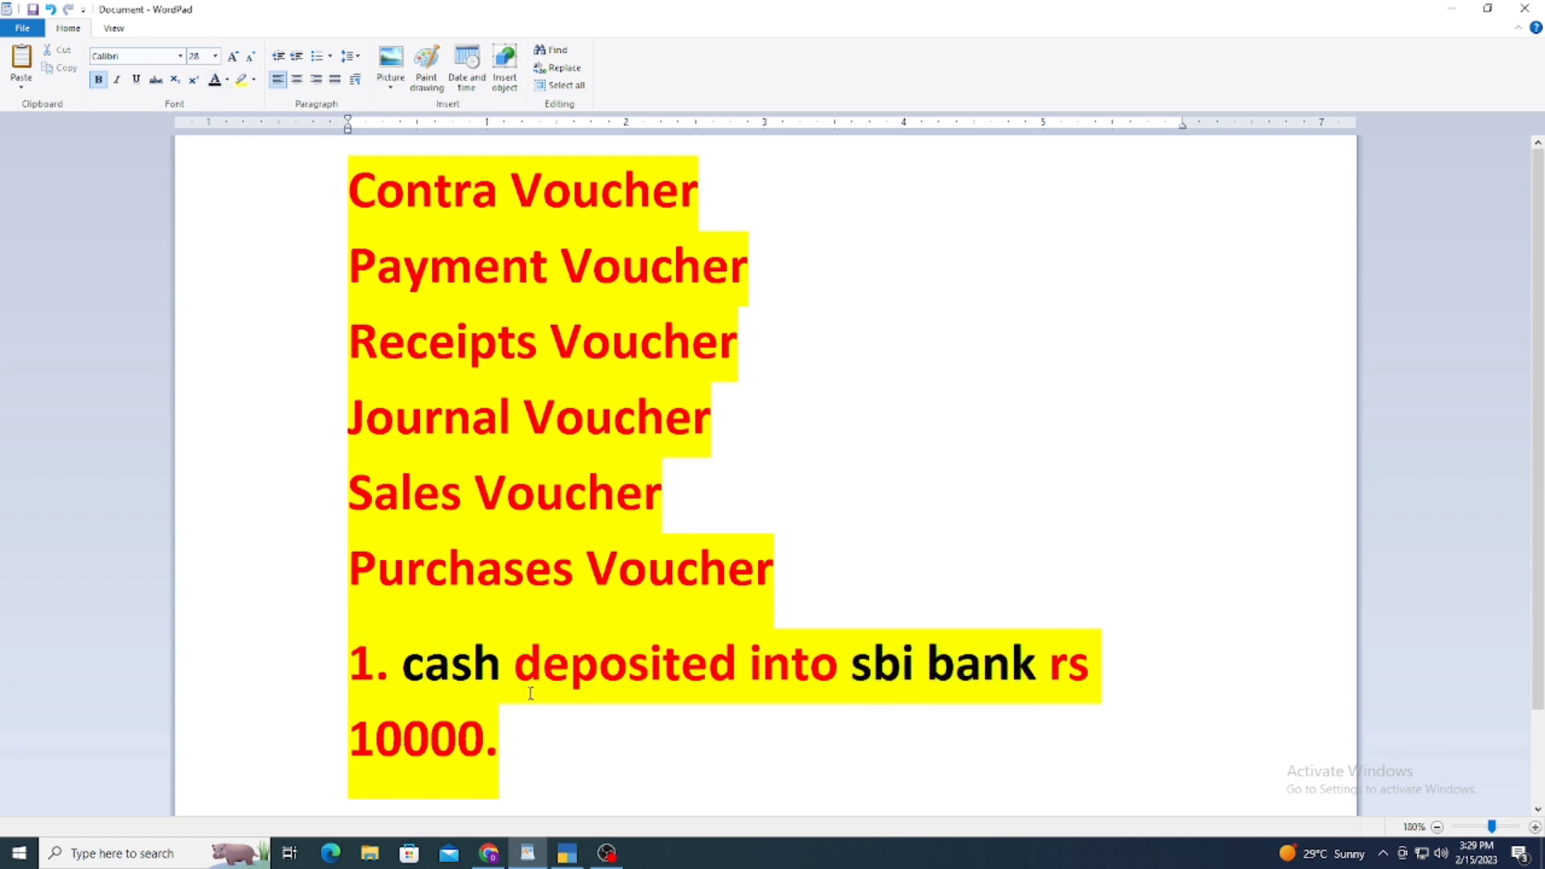
Step: Switch to TallyPrime and credit the Cash ledger with 10000 in the contra voucher
click(557, 852)
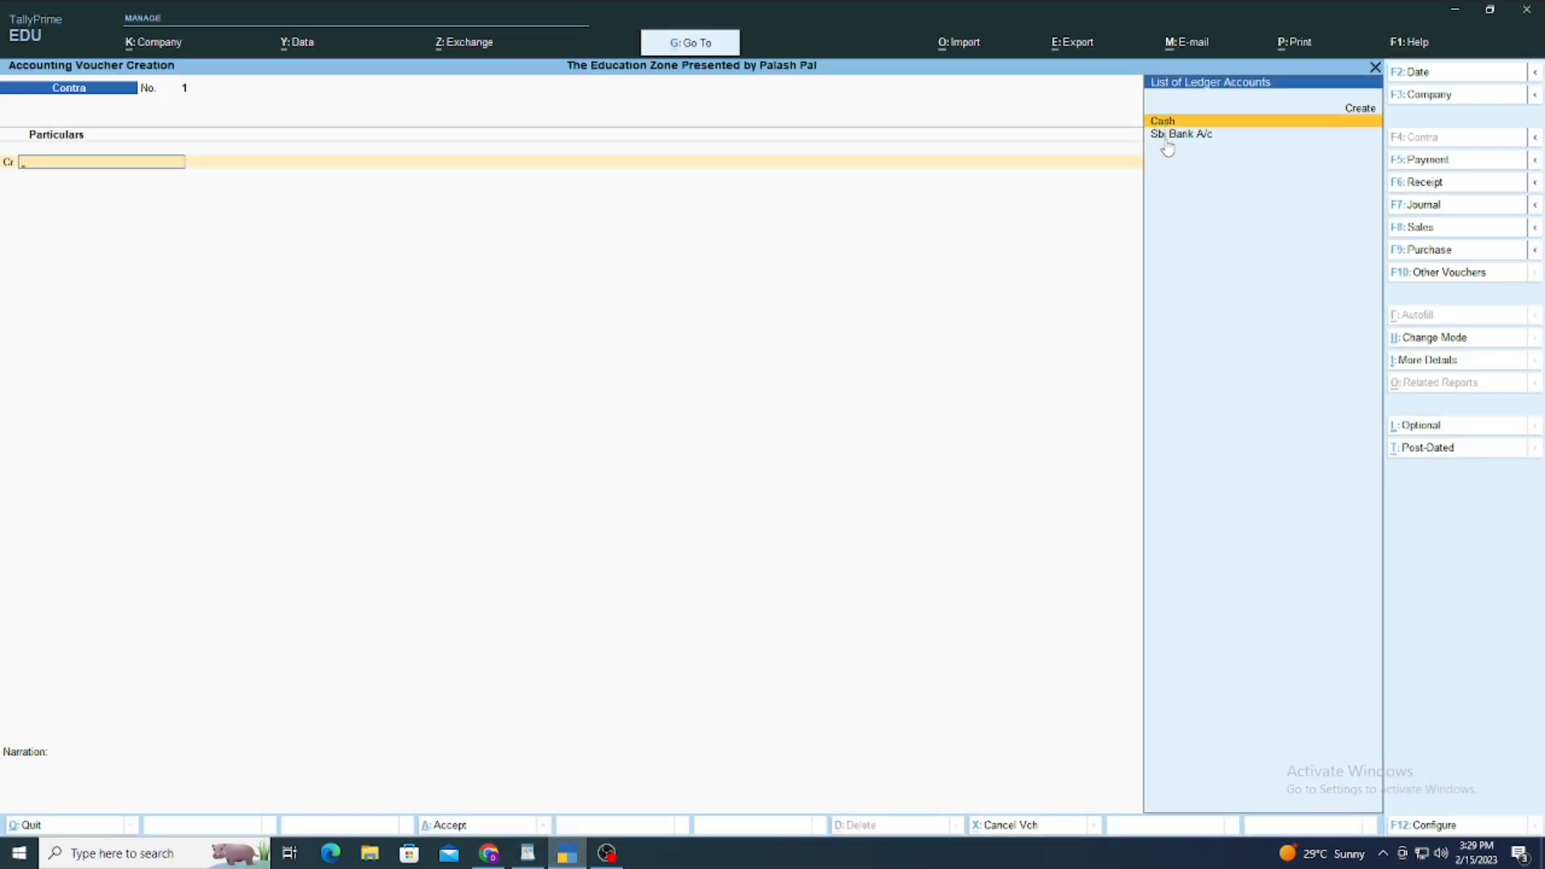
key(Down)
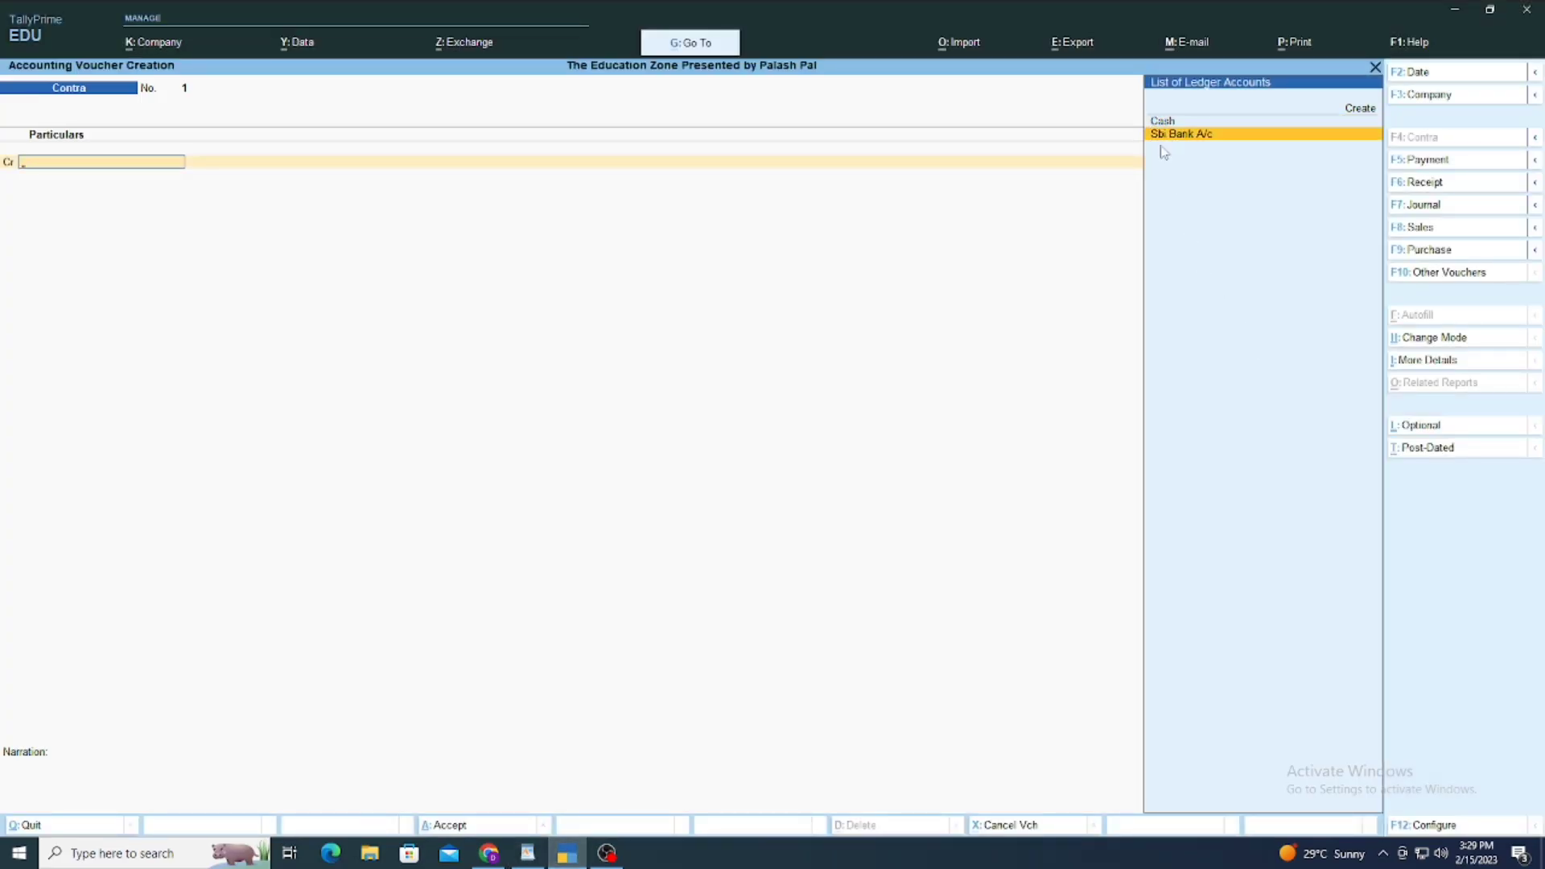
key(Up)
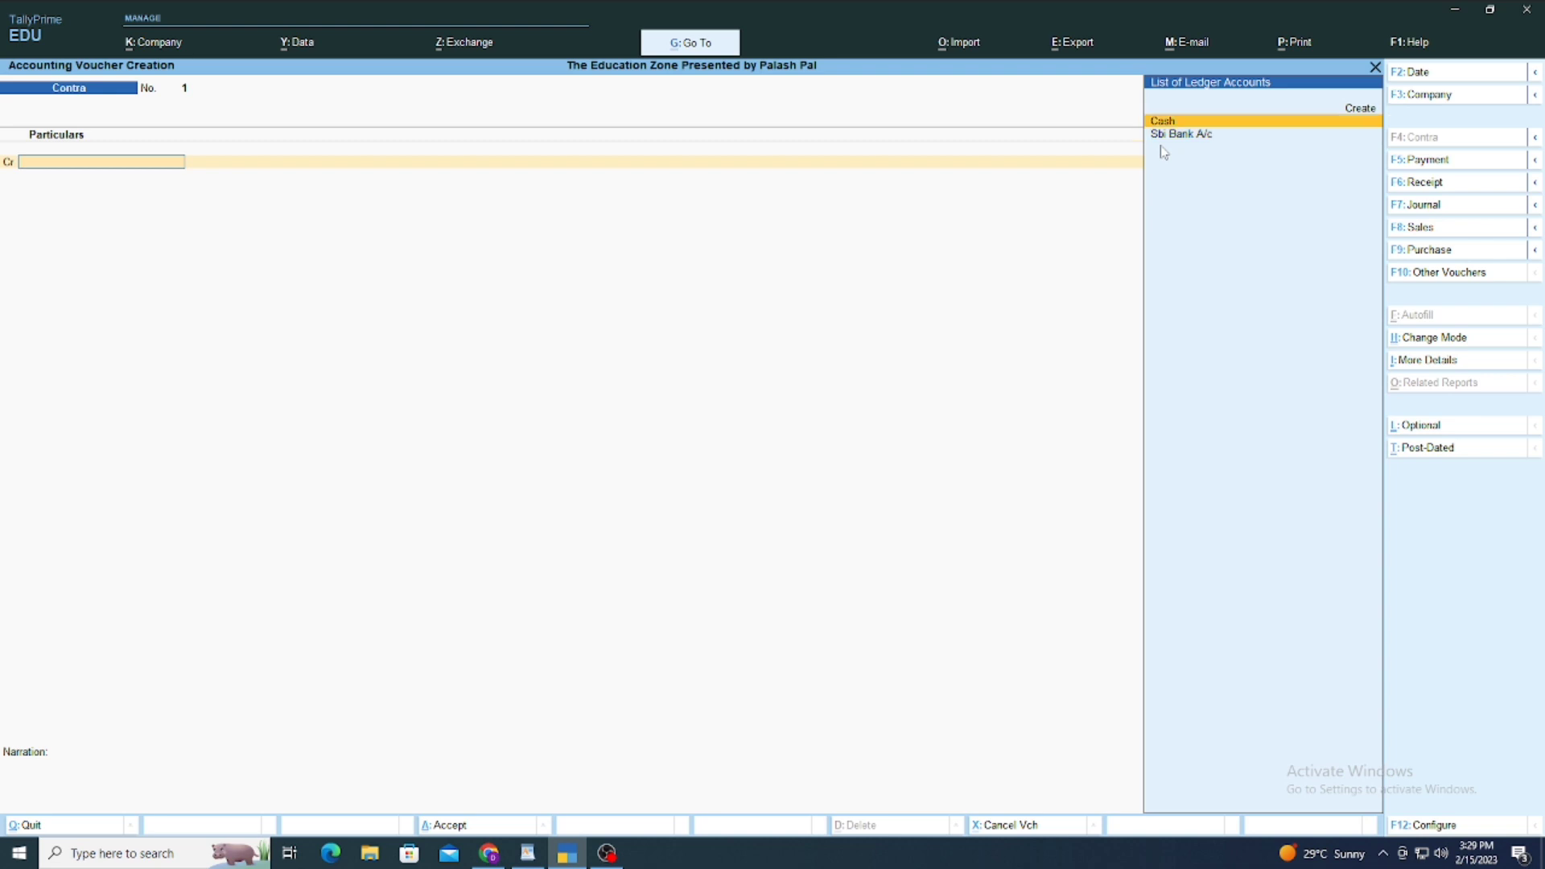
key(Return)
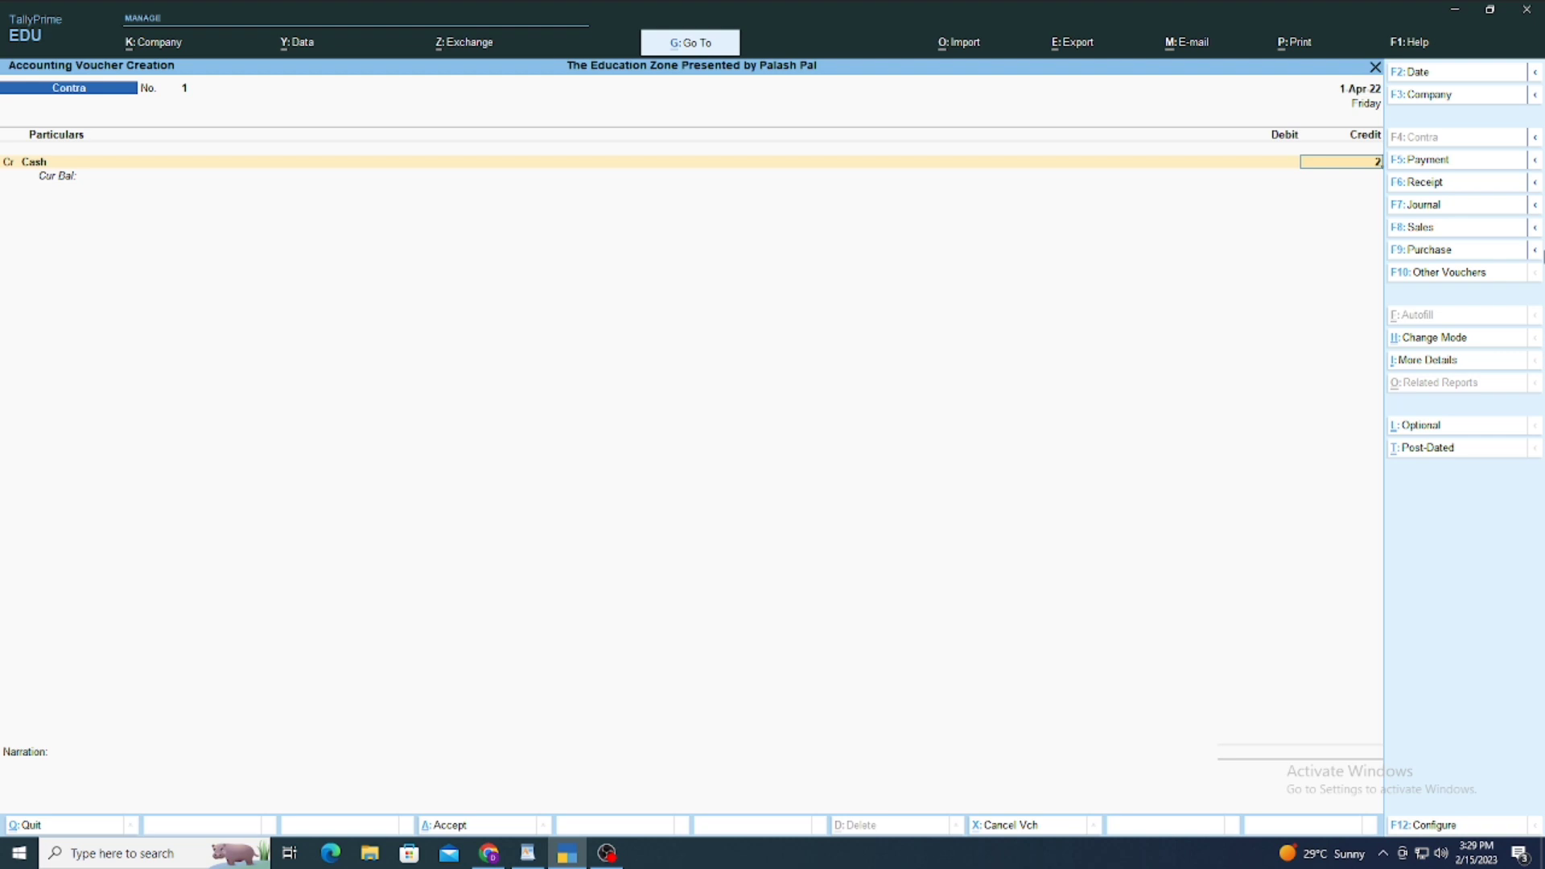
key(BackSpace)
text(10000)
key(Return)
key(Return)
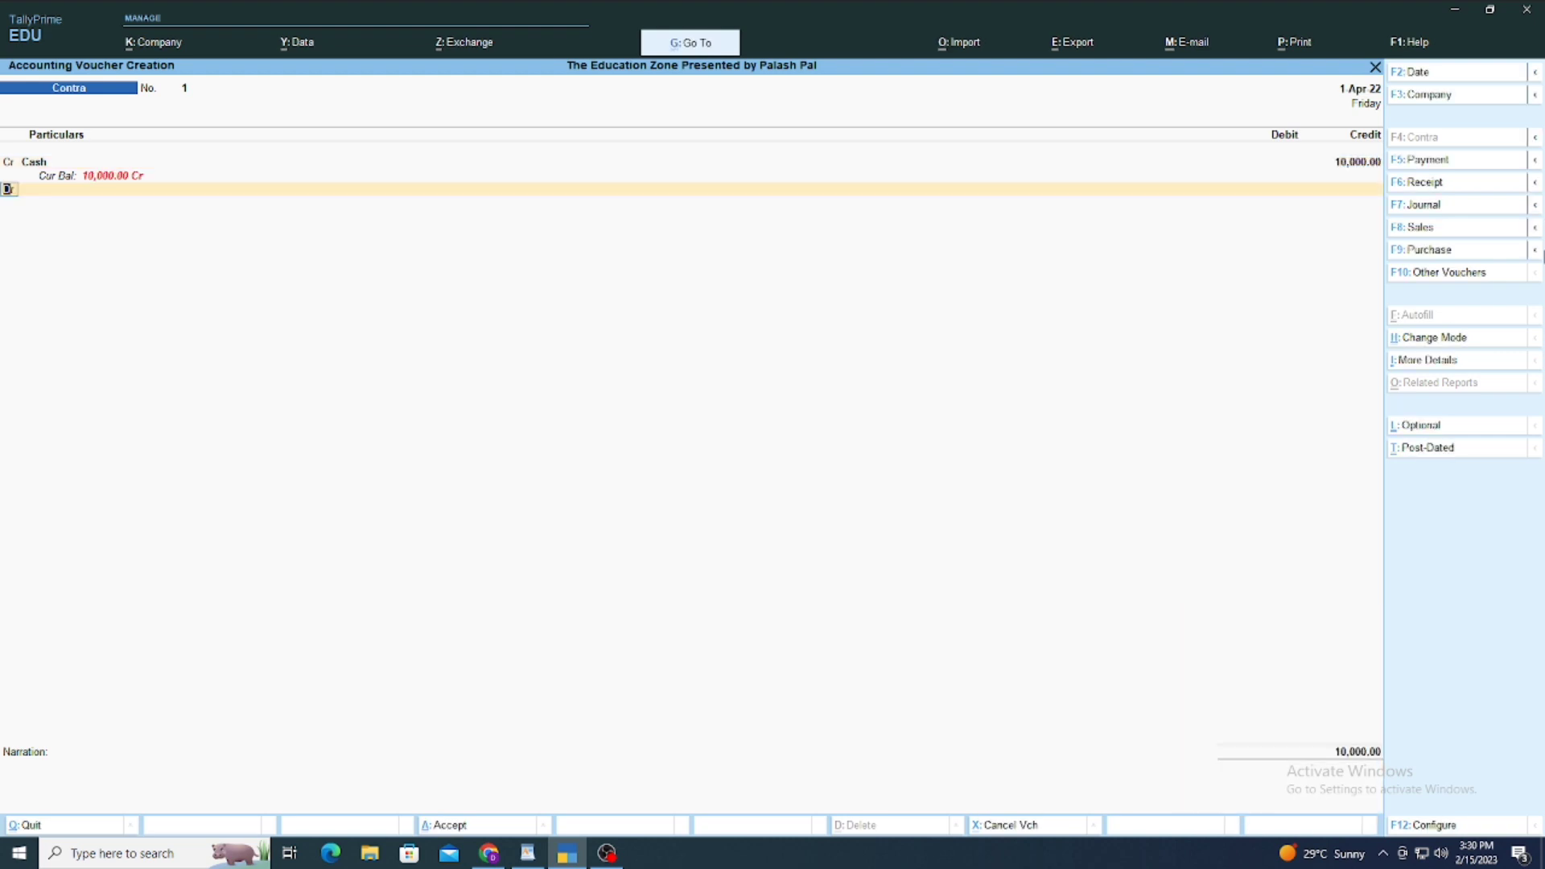
Step: Debit Sbi Bank A/c with 10,000.00 and keep Cash as its bank allocation's transaction type
key(Down)
key(Return)
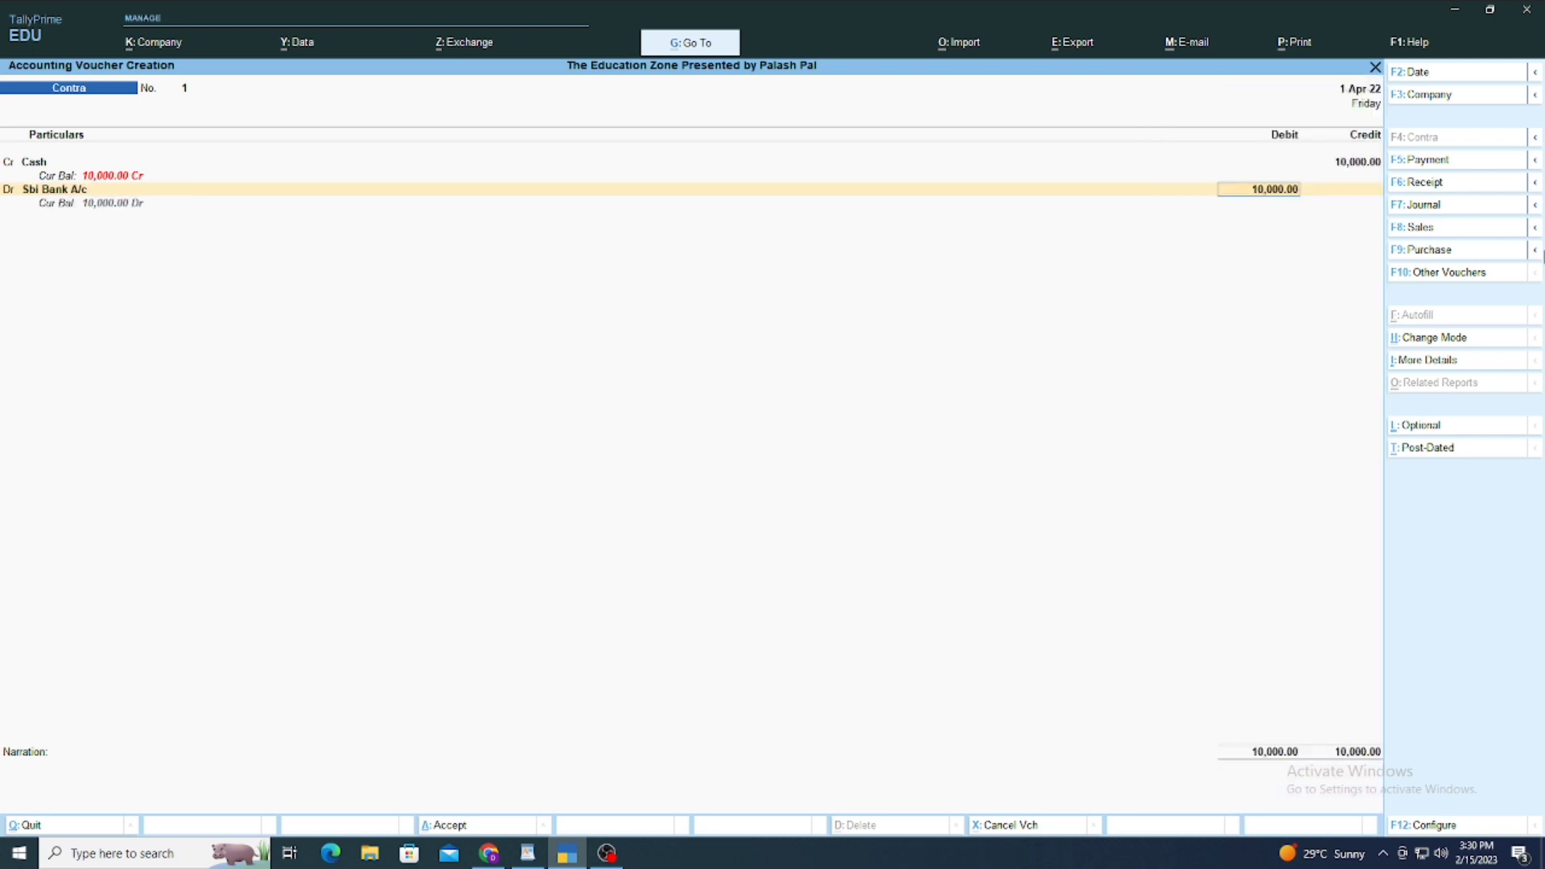
key(Return)
key(Return)
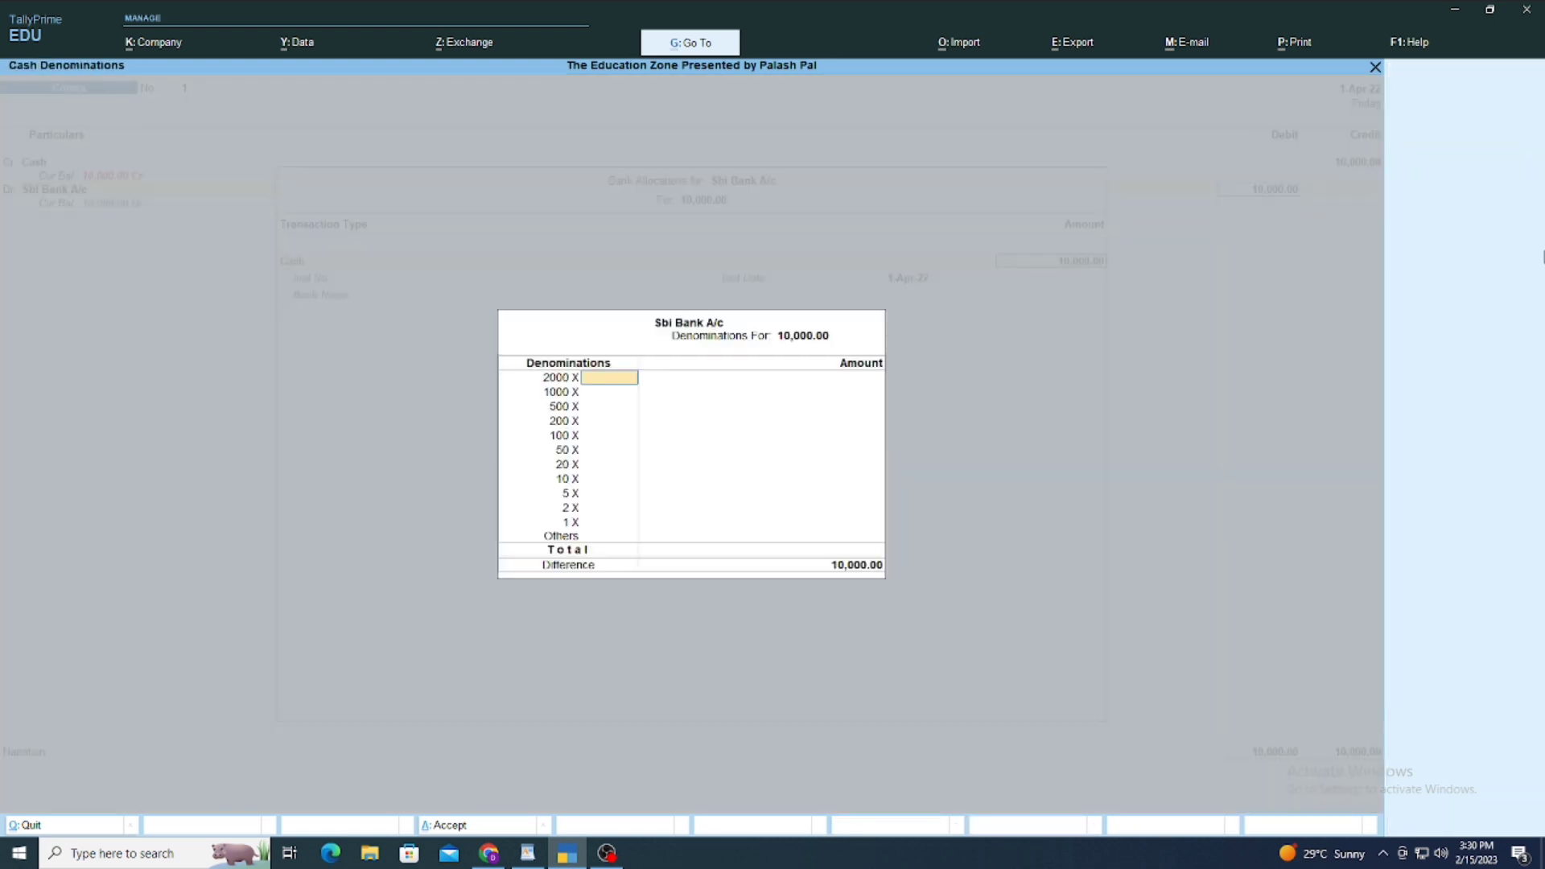
Step: Enter 5 notes of 2000 in the cash denominations, leave the remaining bank details blank and save the contra voucher
key(Return)
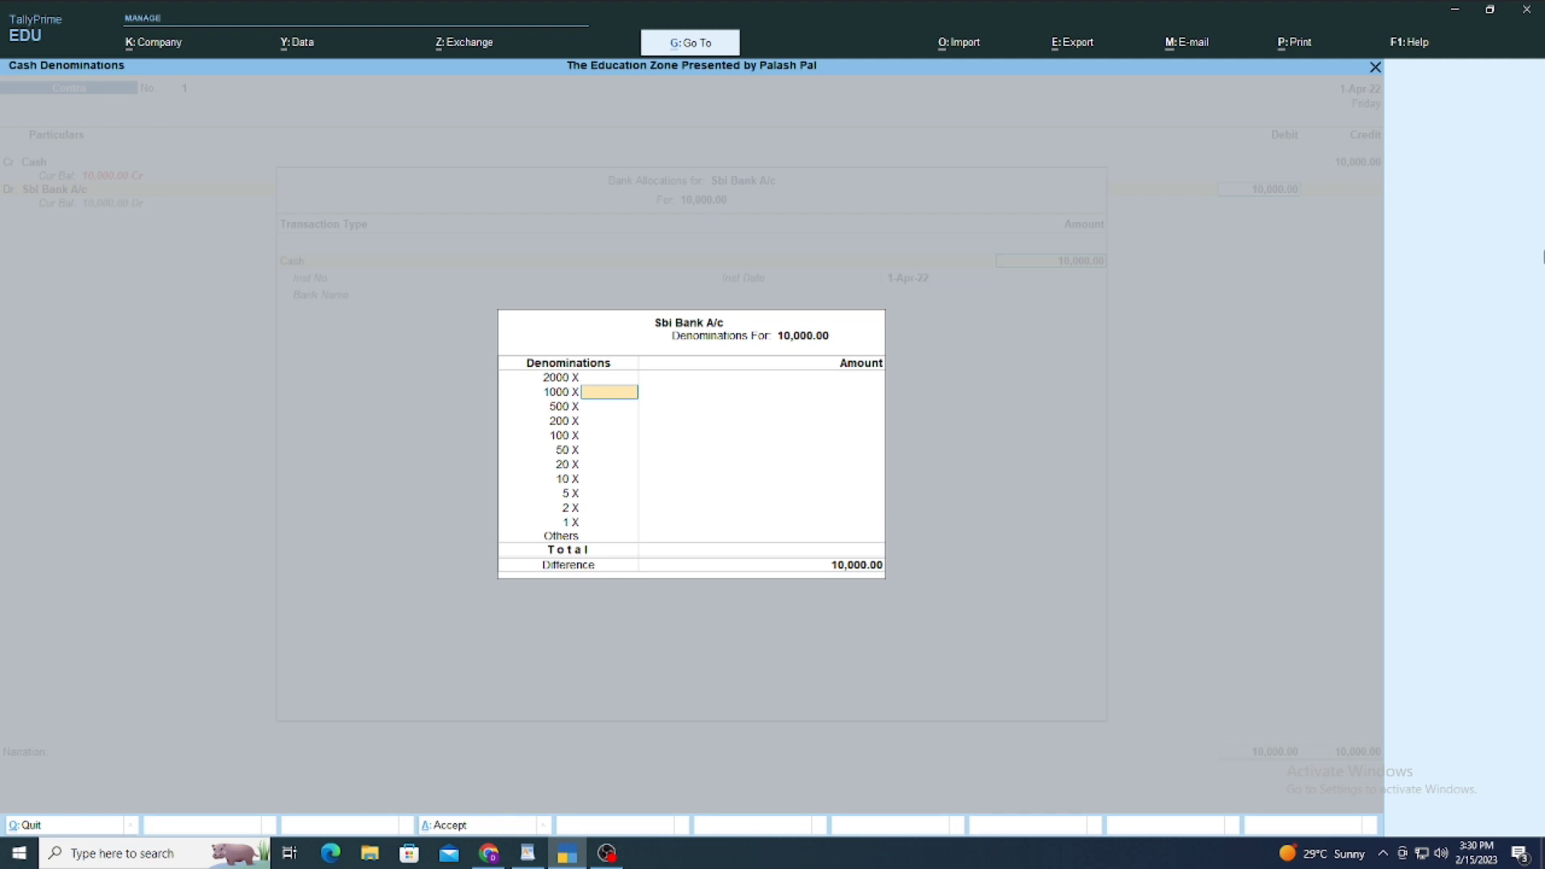
key(Up)
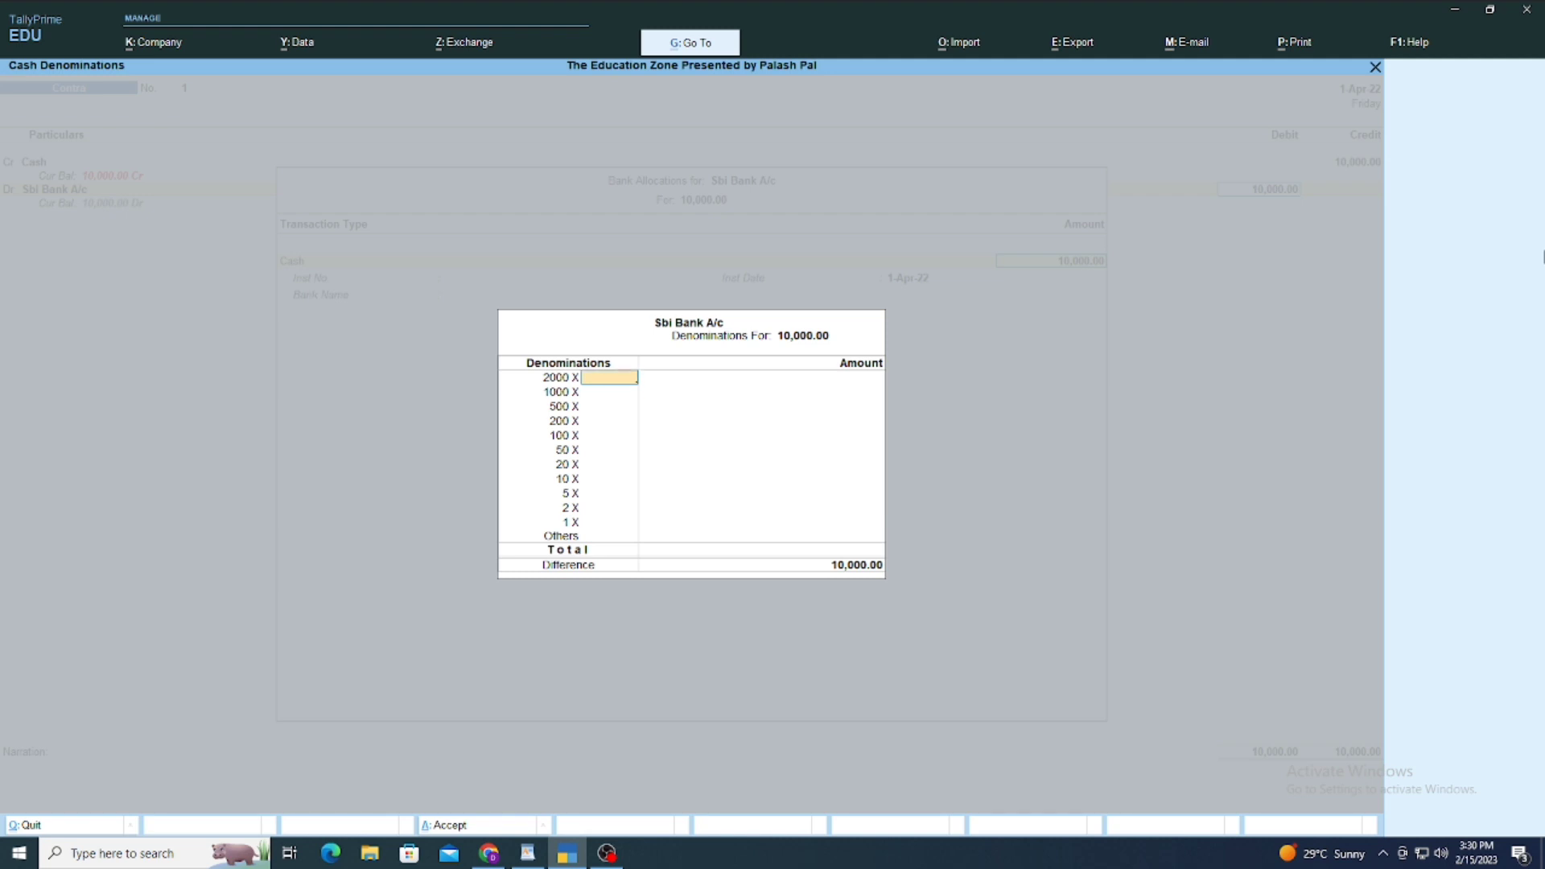
text(5)
key(Return)
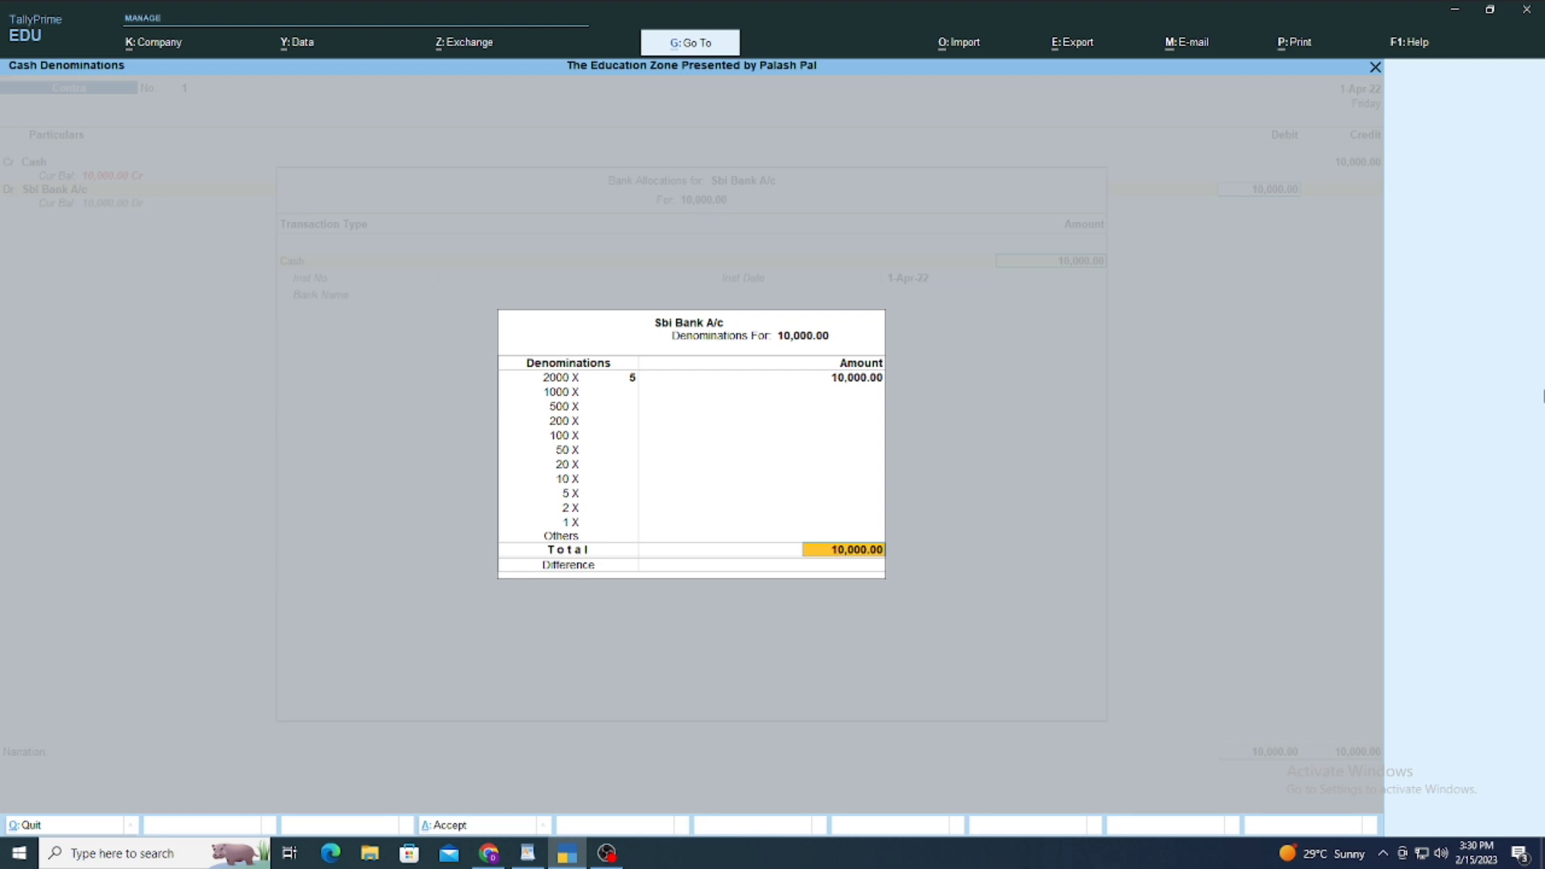
key(Return)
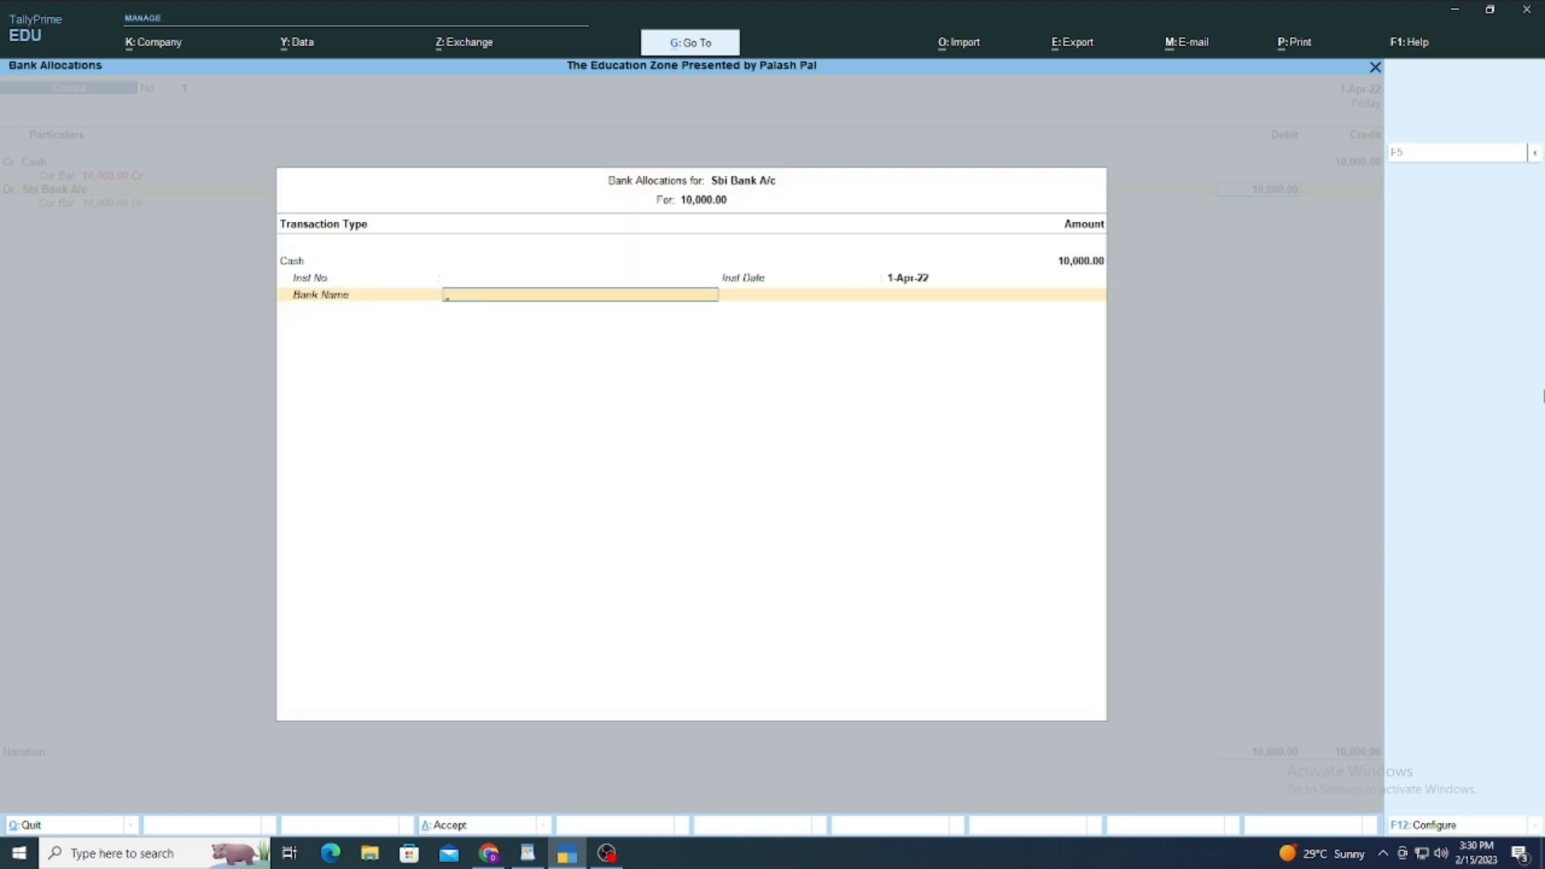
key(Return)
key(Return)
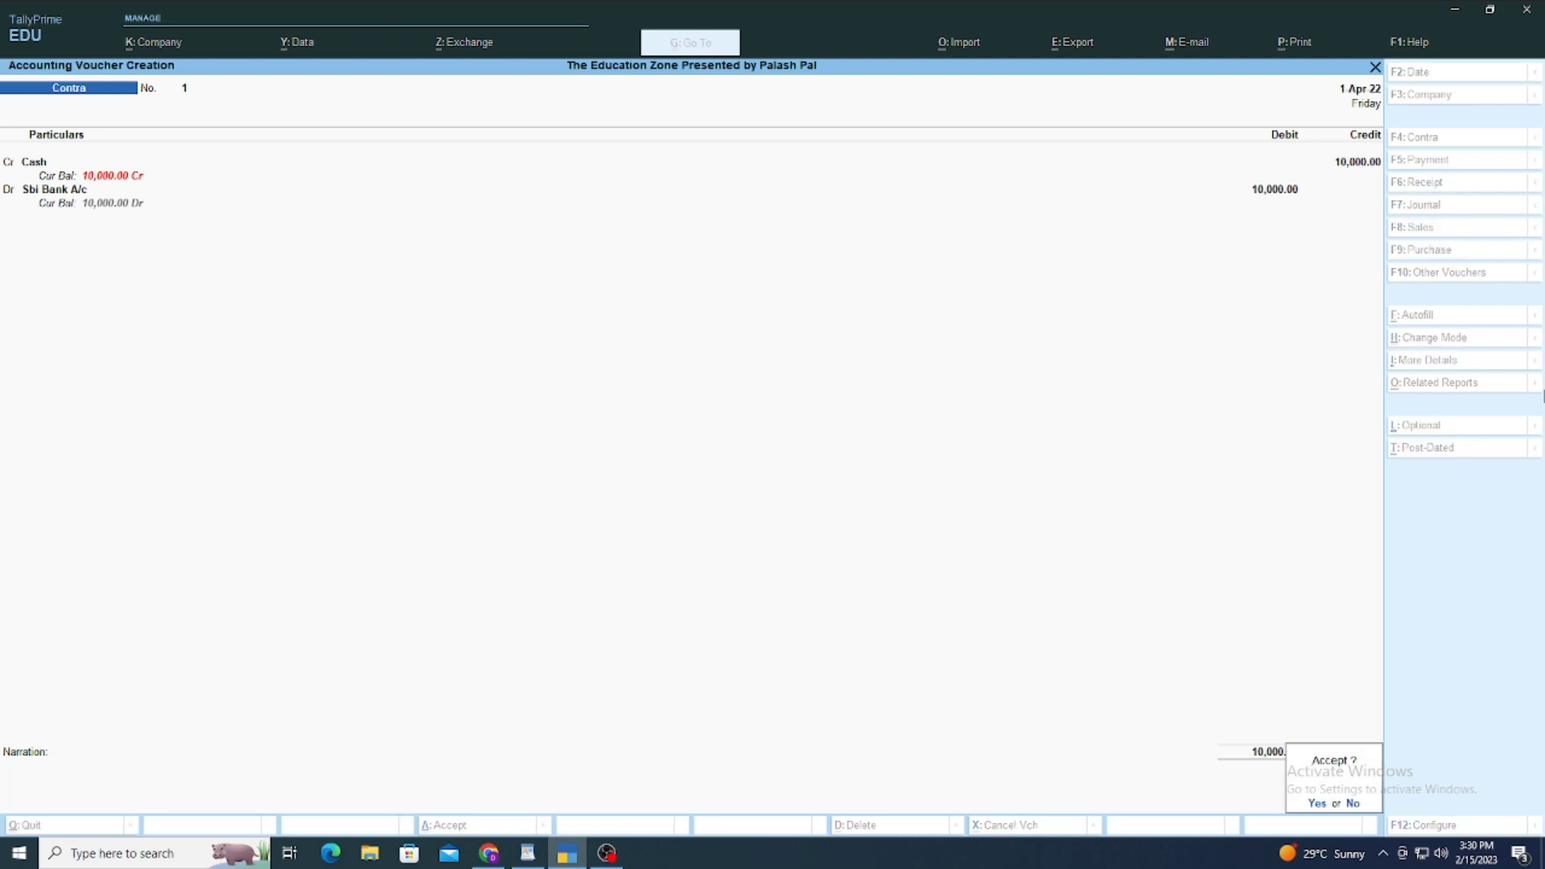
key(Return)
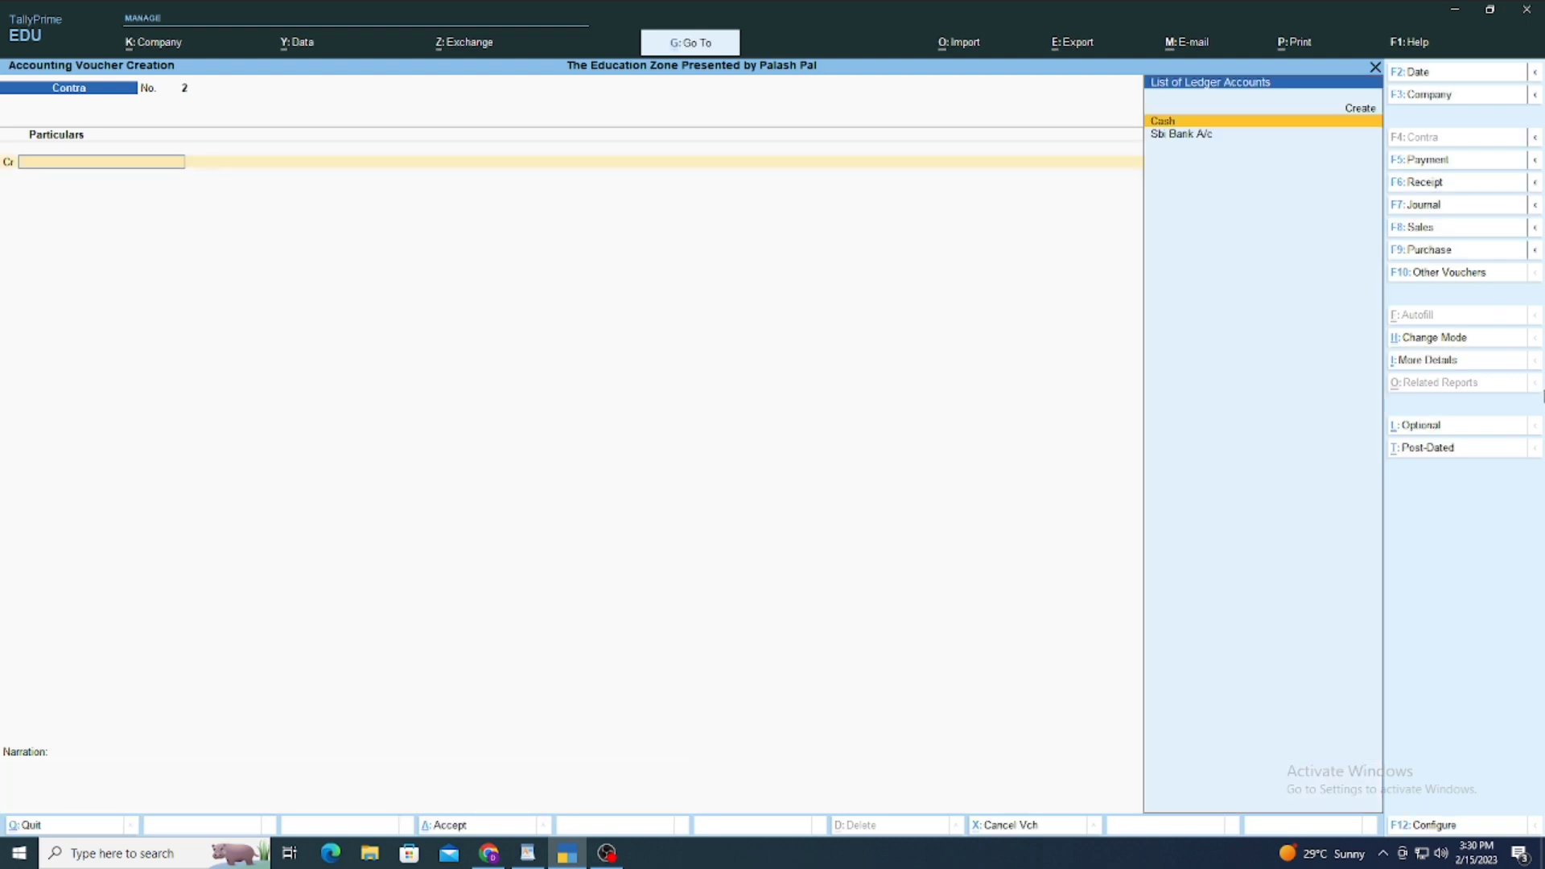
Step: Change the voucher type to Journal and highlight the cash deposit sentence in the WordPad document
click(1440, 212)
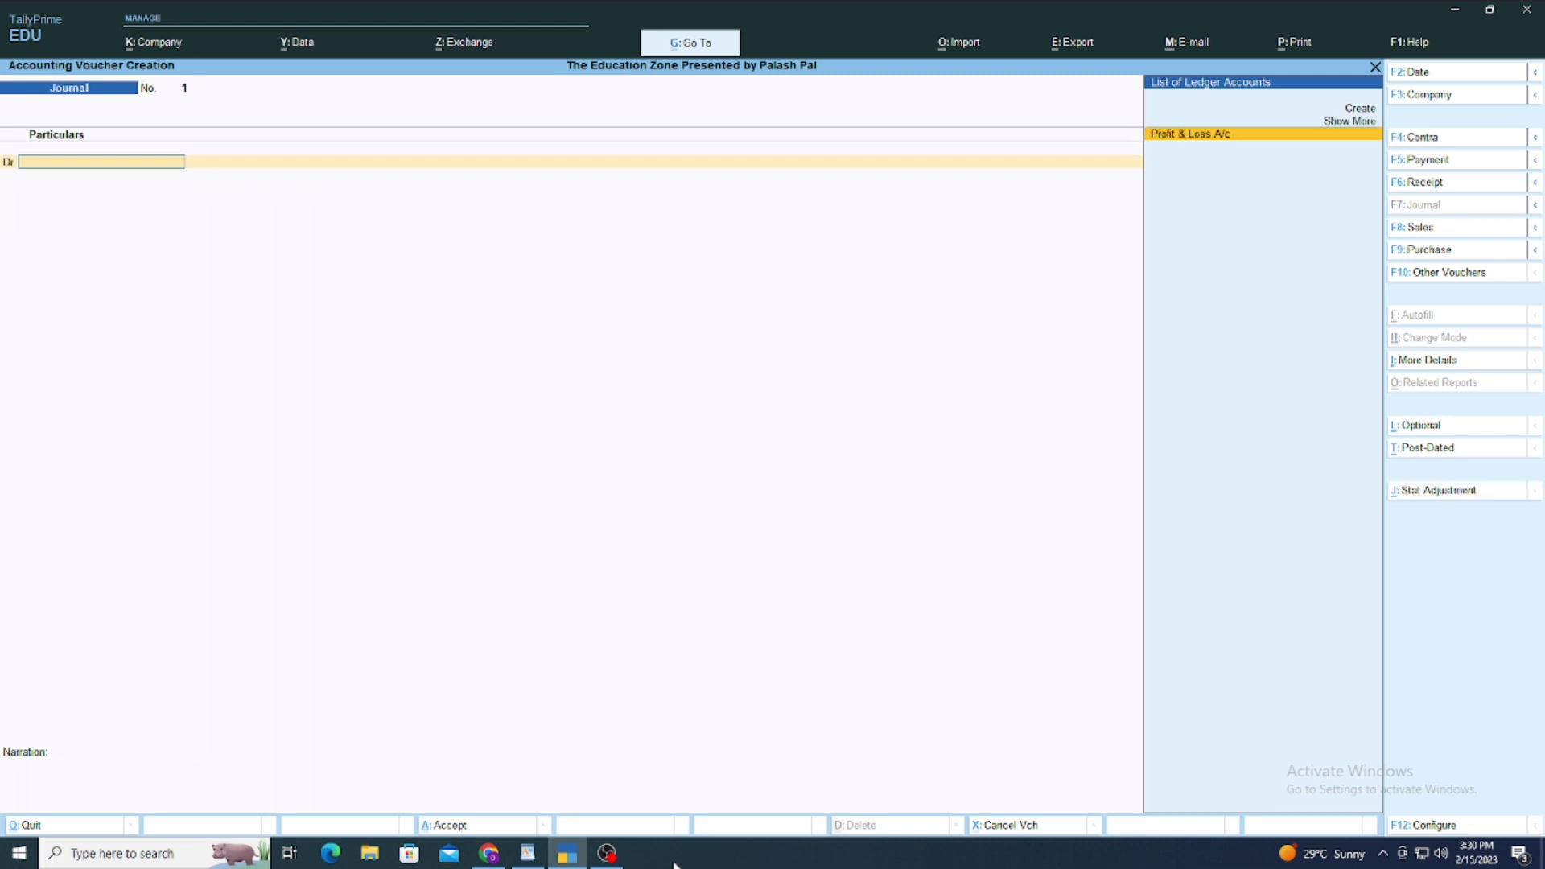
click(528, 853)
drag(402, 664, 728, 728)
Step: Return to TallyPrime, expand the ledger list and debit Sbi Bank A/c with 10000 in the journal voucher
click(568, 853)
key(Up)
key(Return)
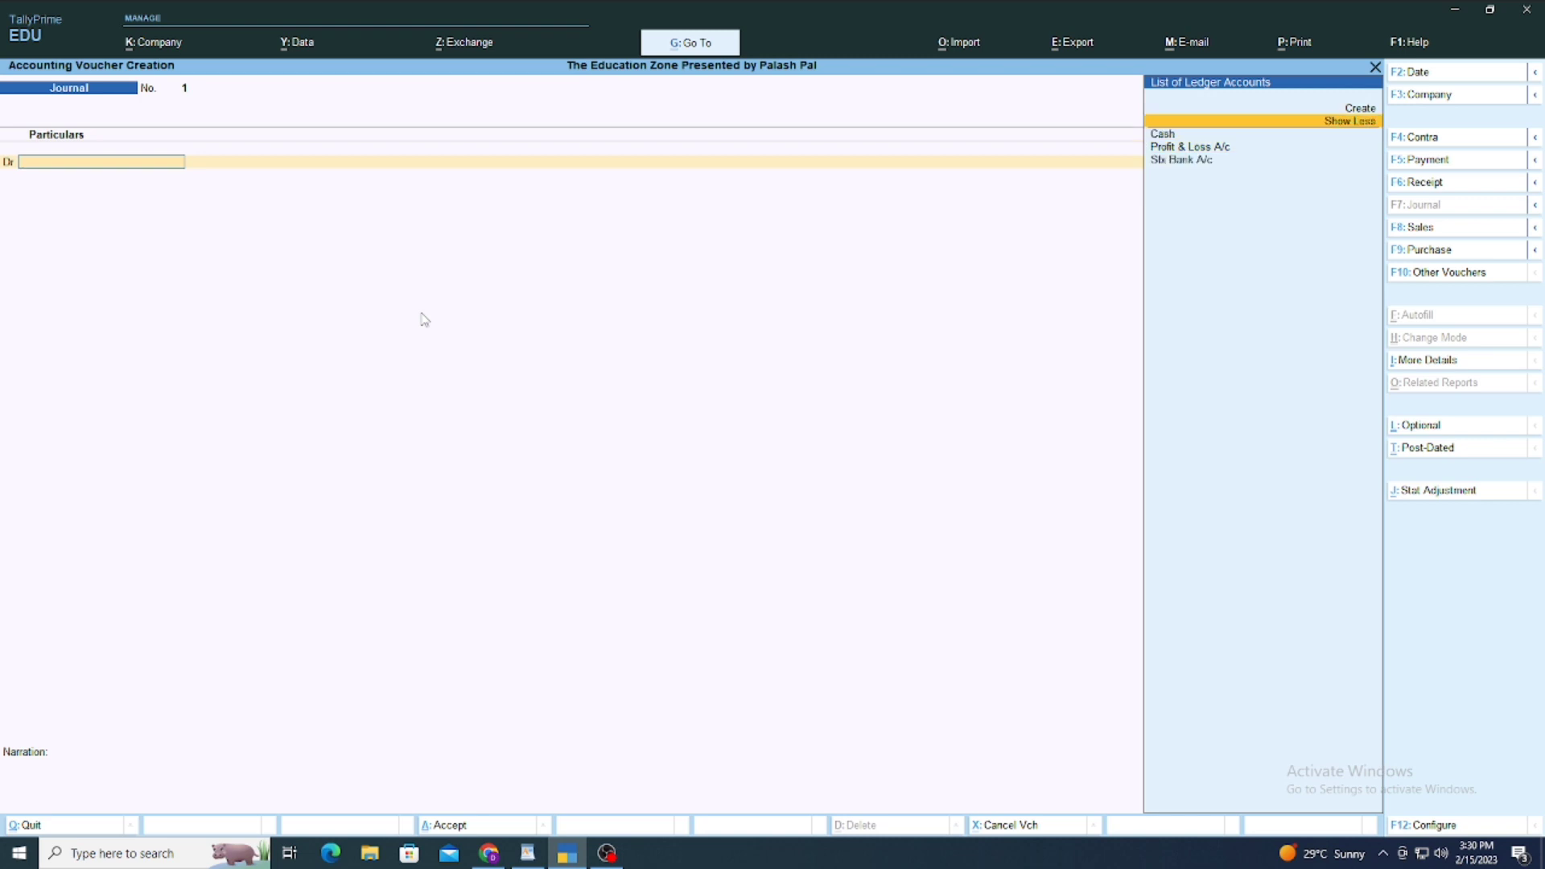
key(Down)
key(Down)
key(Down)
key(Return)
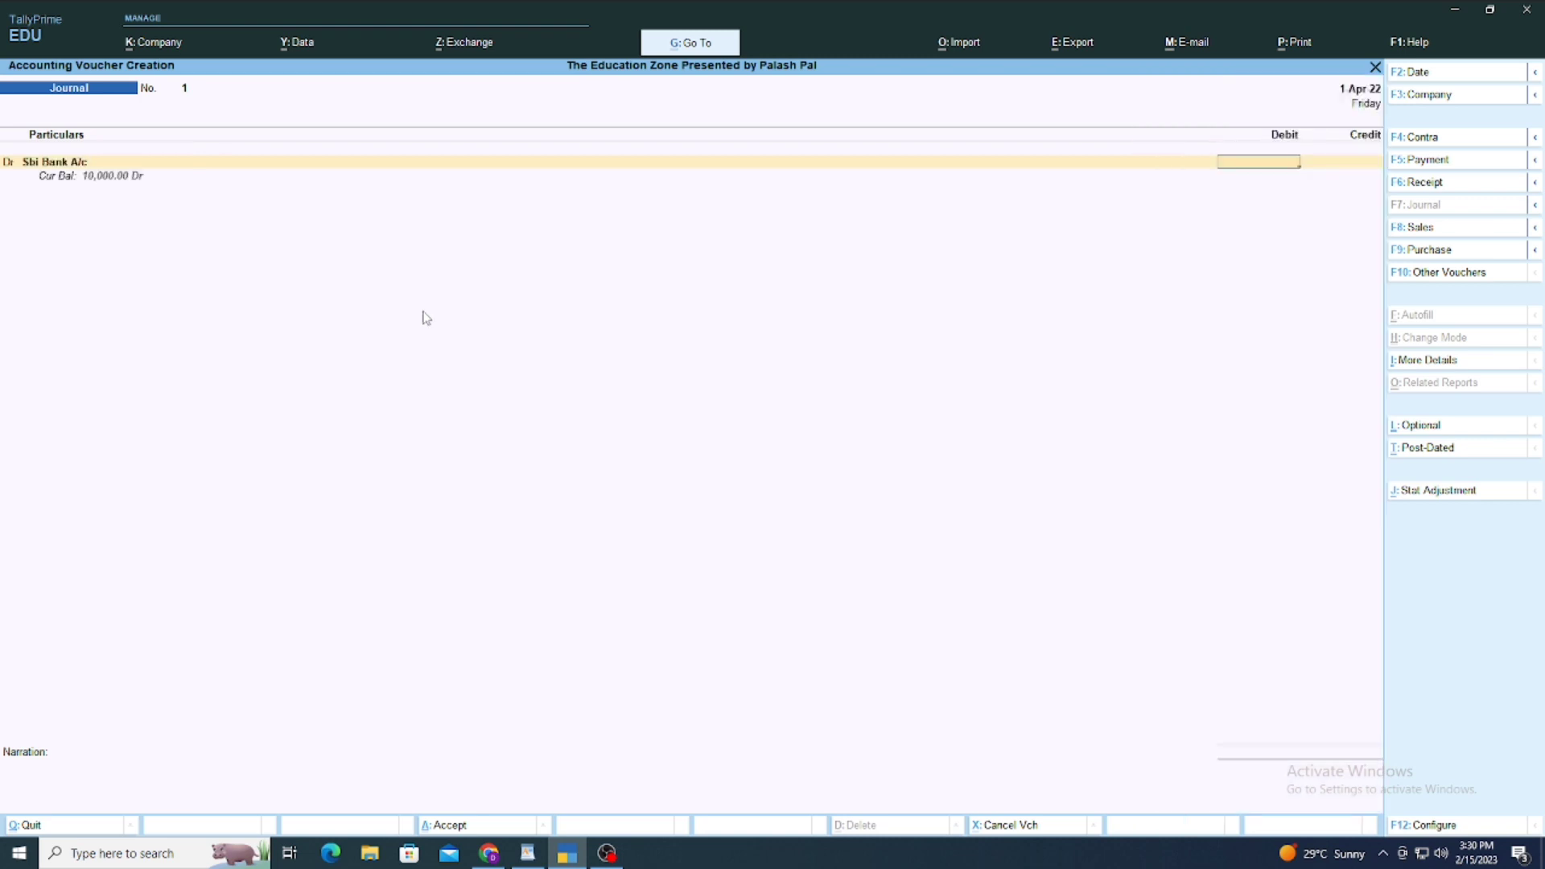
text(10000)
key(Return)
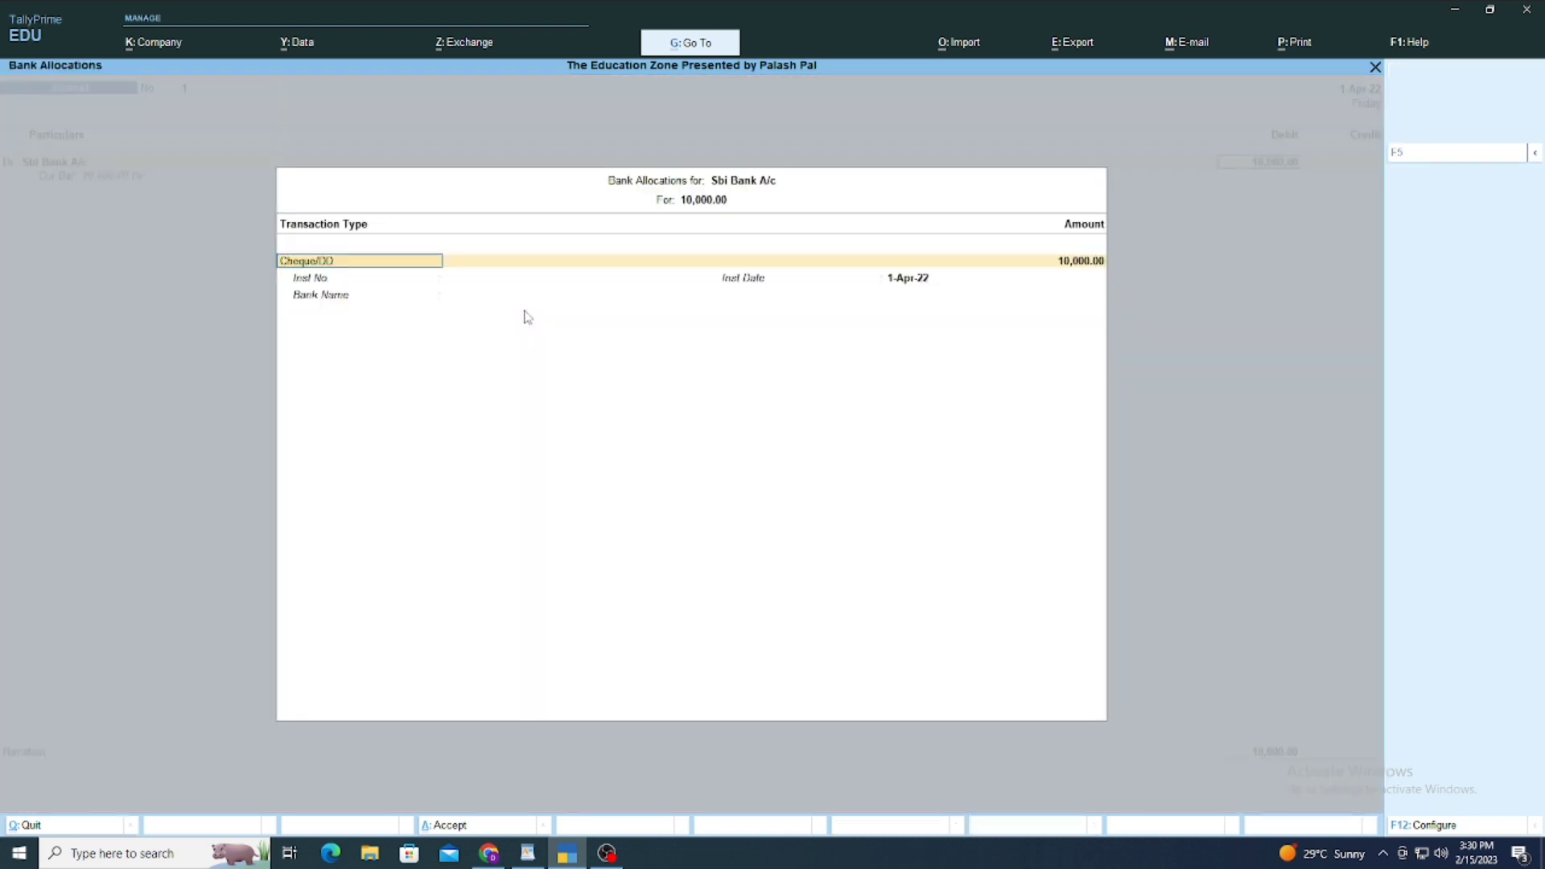
Step: Accept the Sbi Bank A/c bank allocation as Cheque/DD dated 1-Apr-22, leaving the instrument number and bank name blank
key(Return)
key(Return)
key(Return)
key(Return)
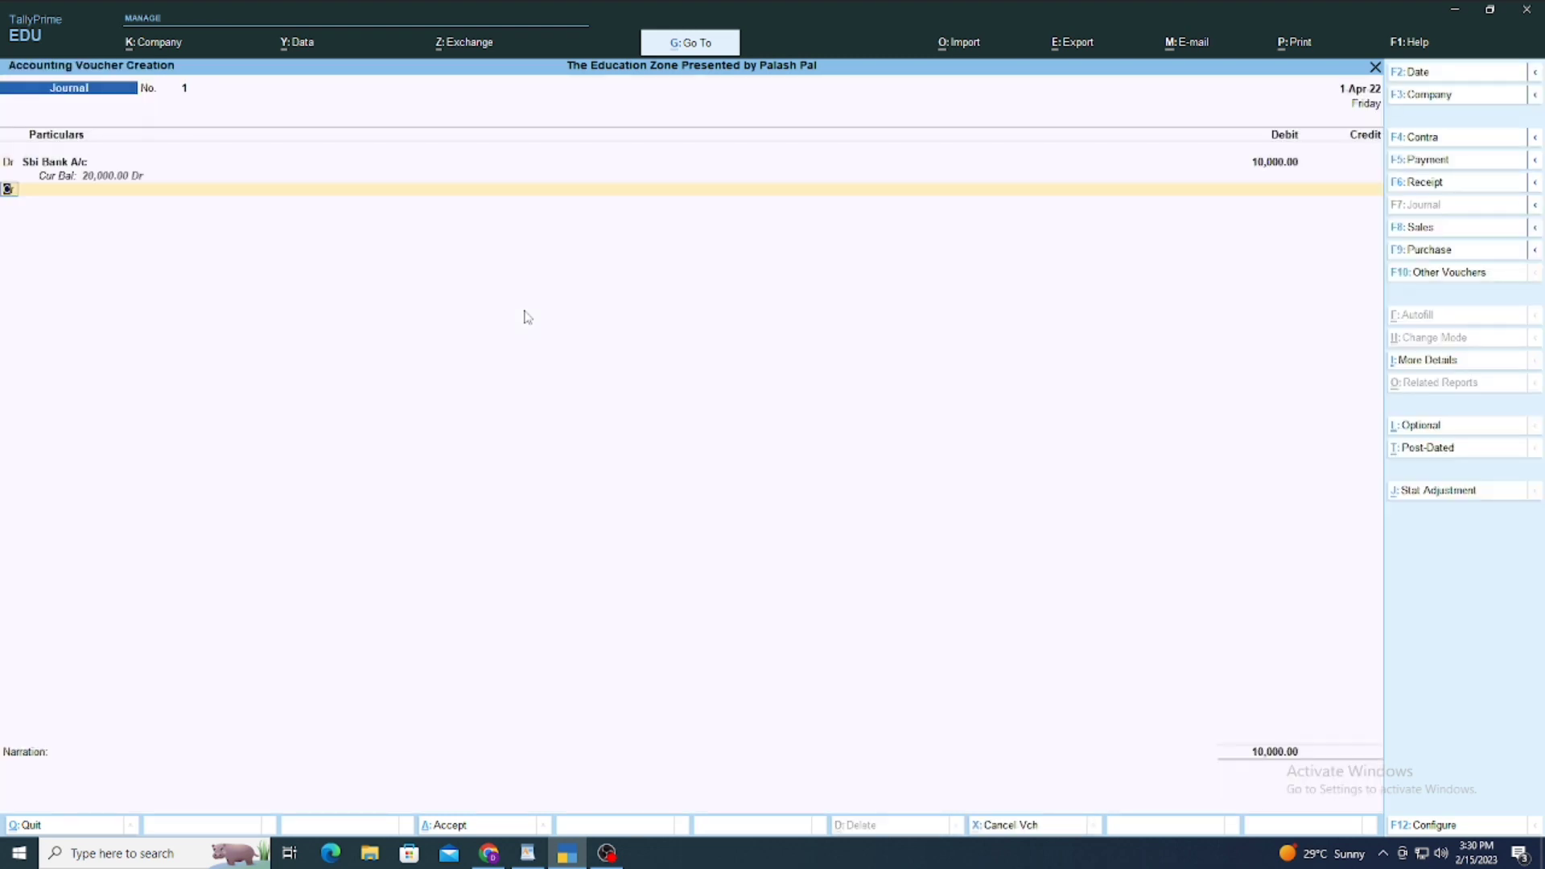
Step: Credit the Cash ledger with 10,000.00 from the expanded ledger list and leave the journal voucher's narration blank
key(Up)
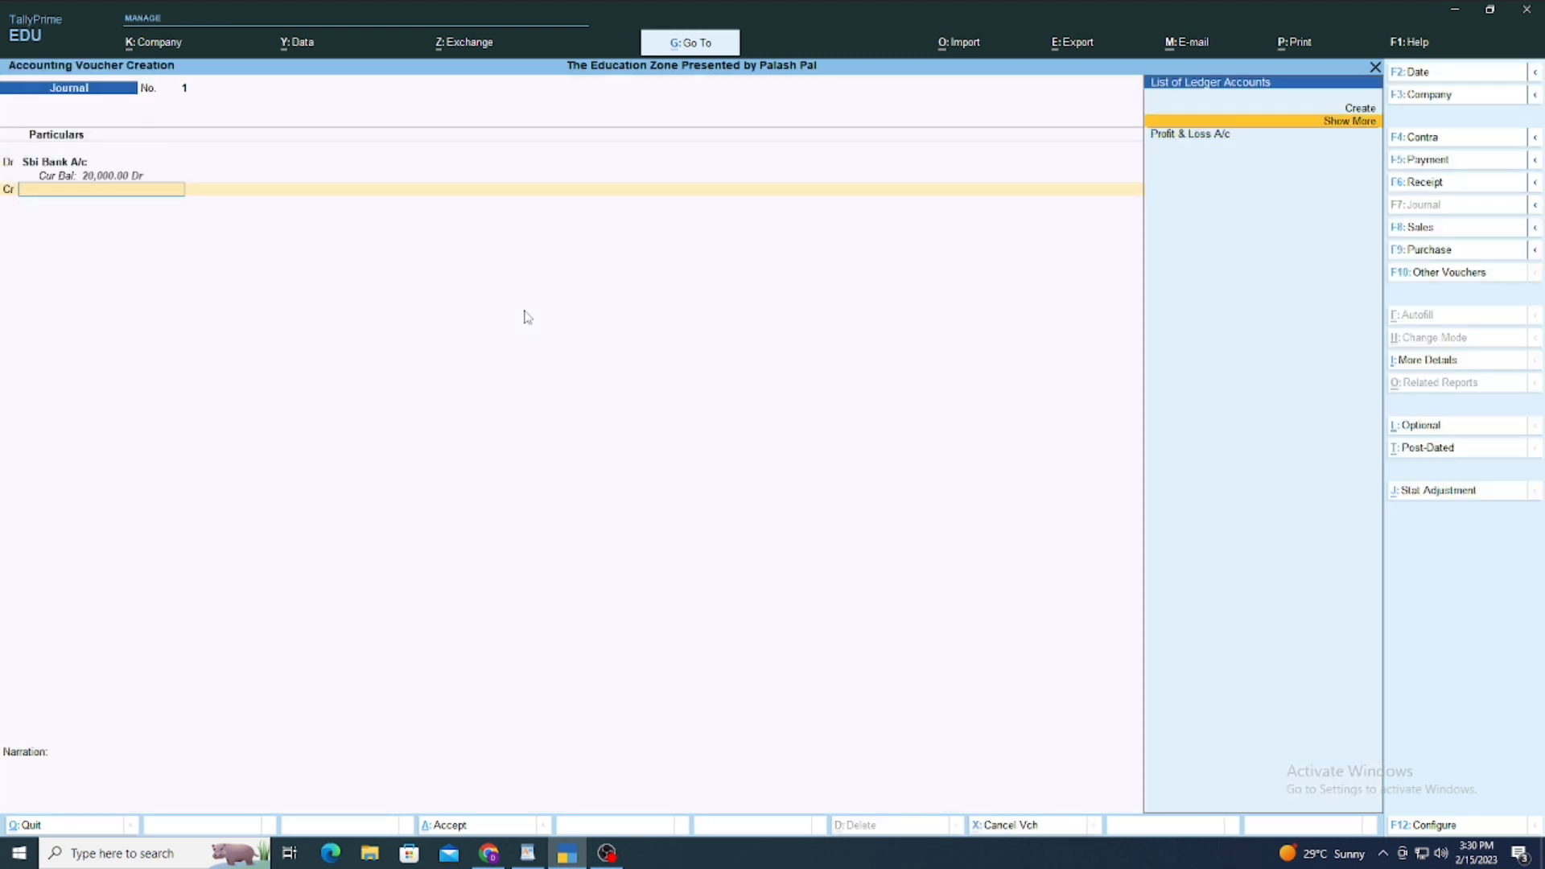
key(Return)
key(Down)
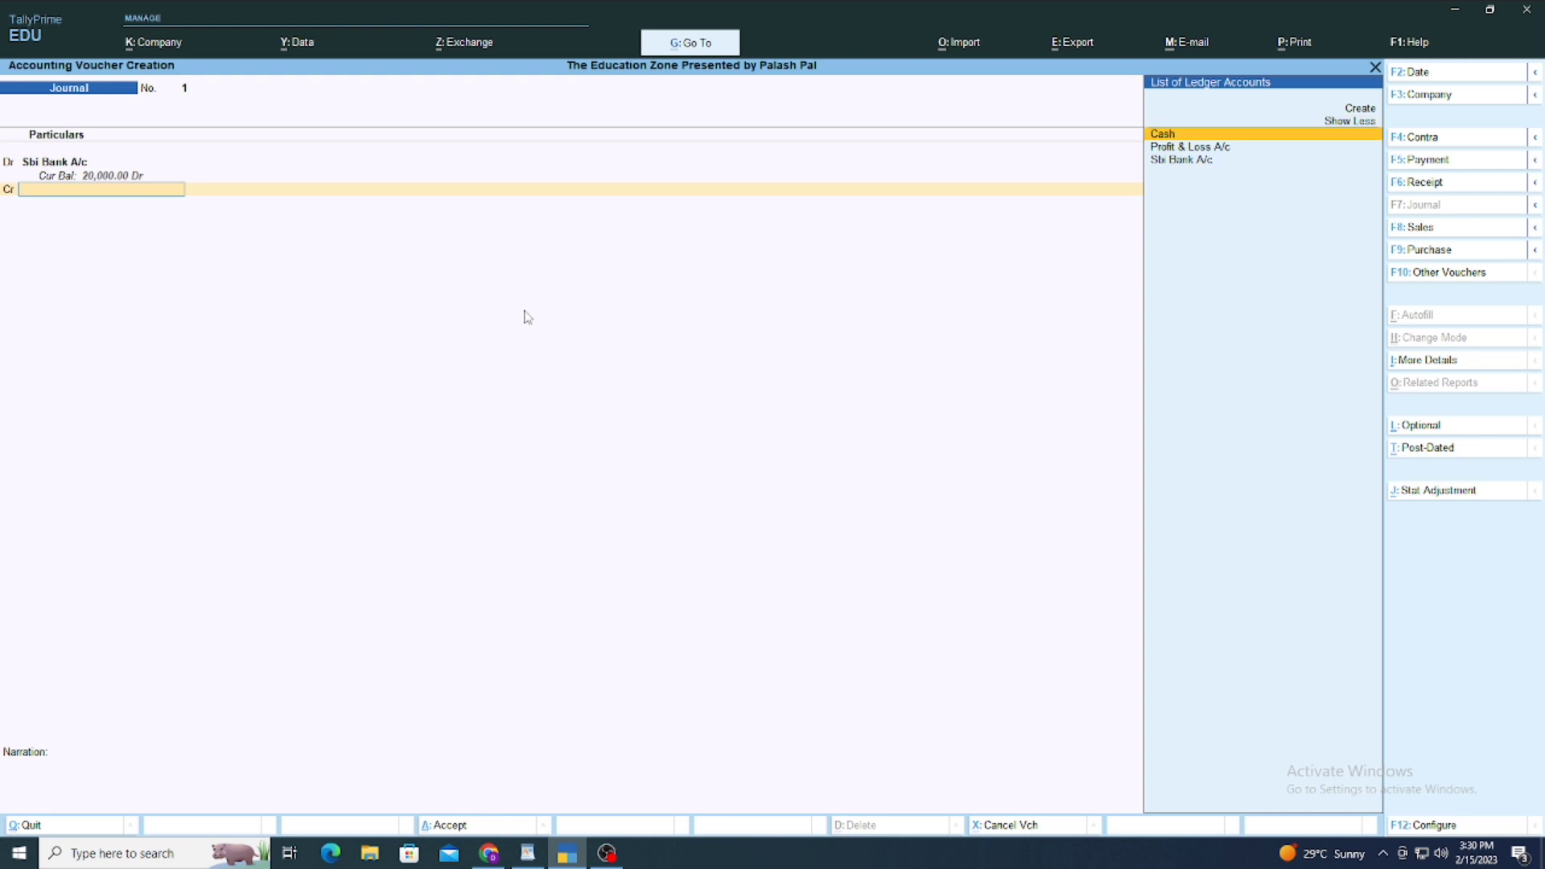
key(Return)
key(Return)
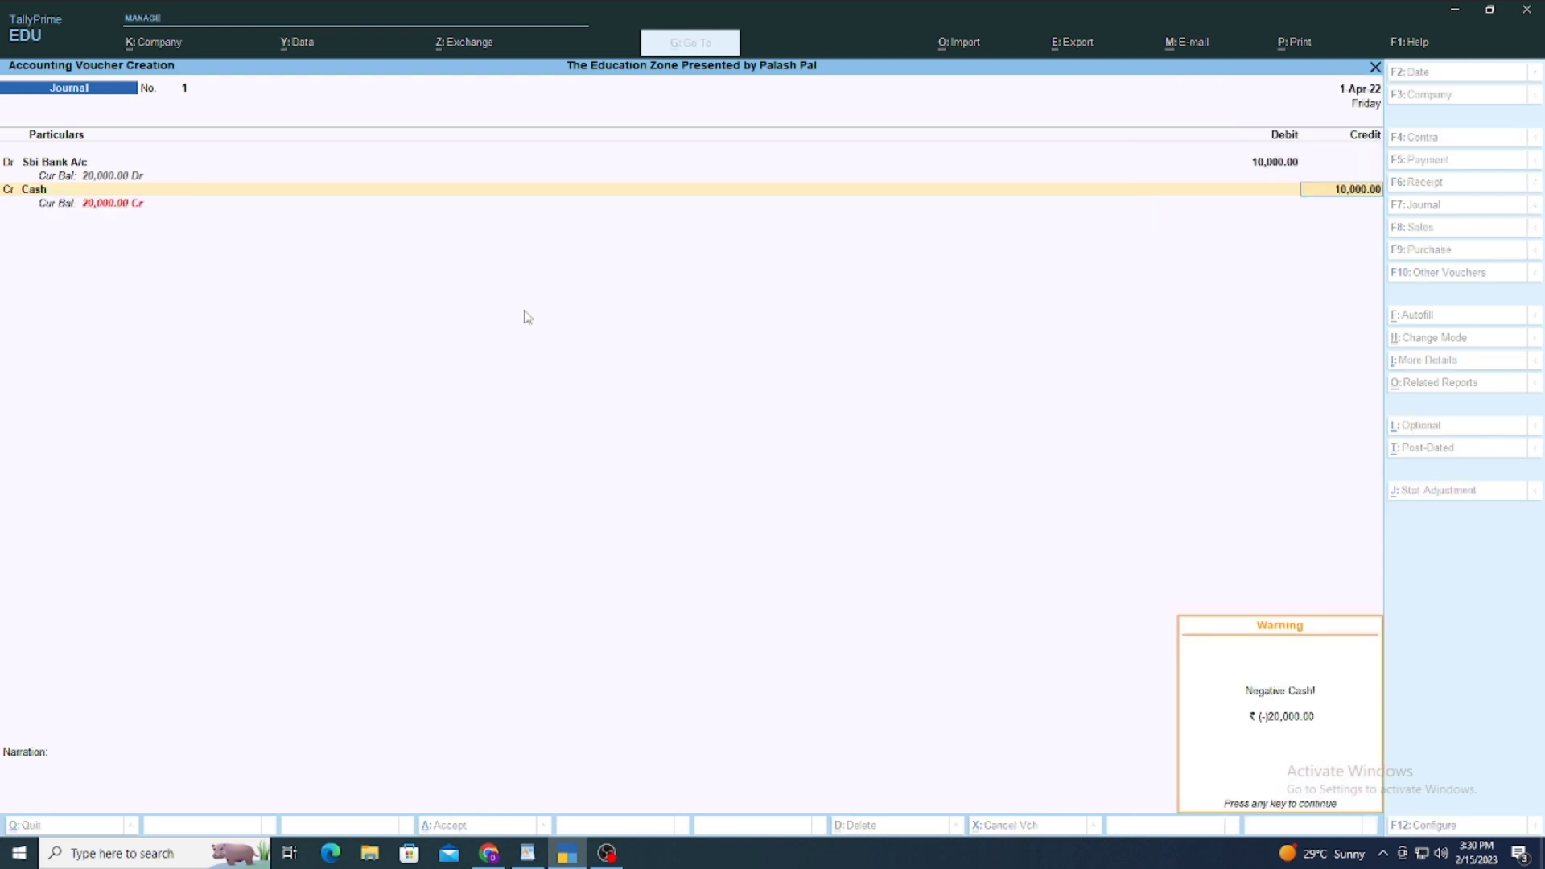
key(Return)
key(Return)
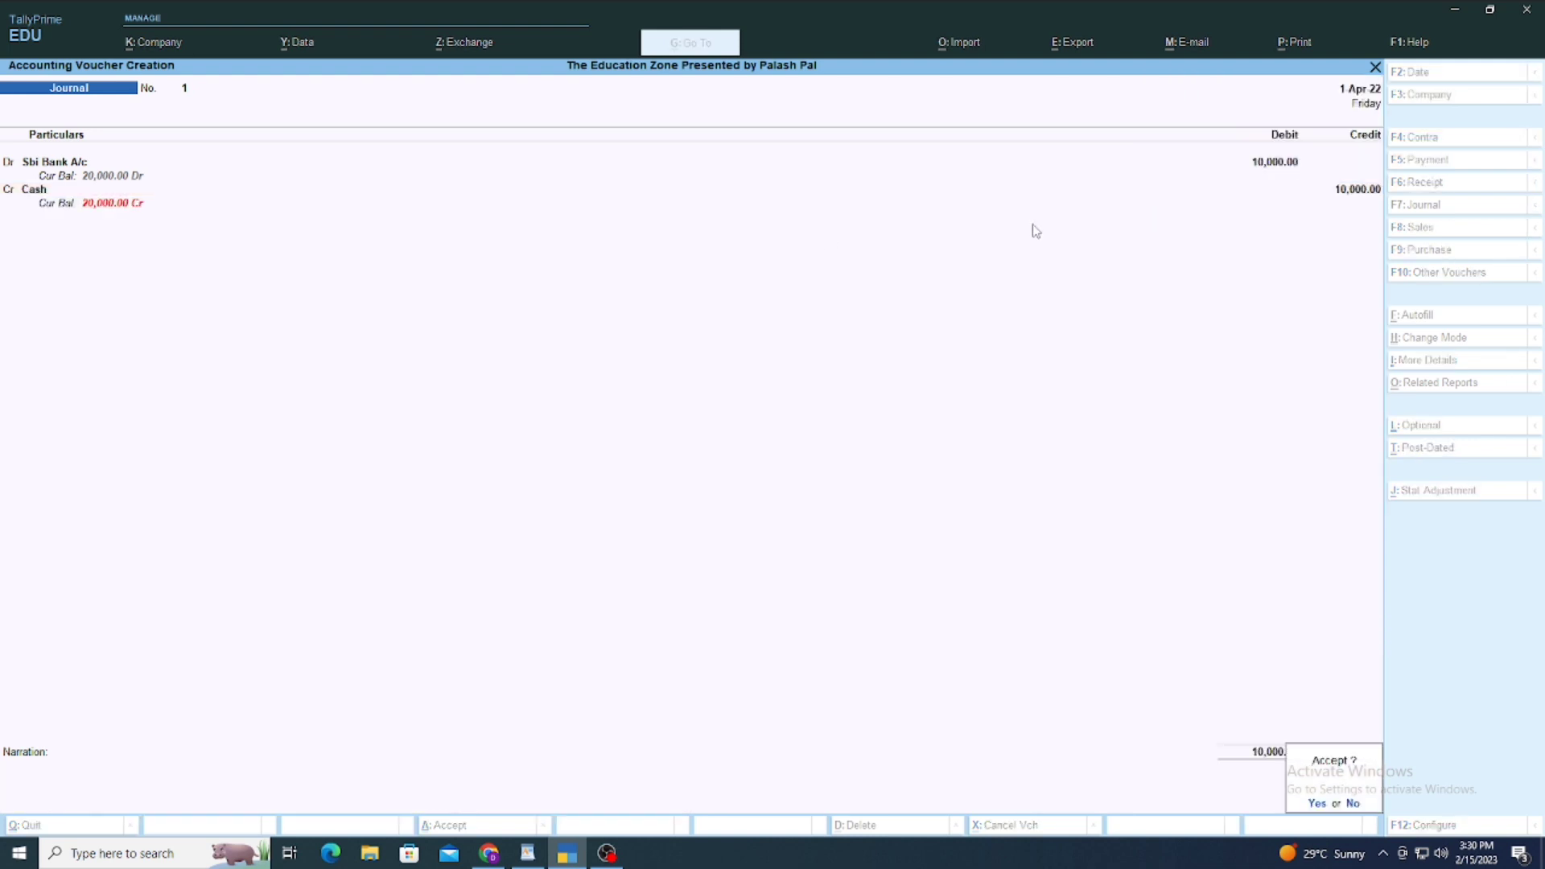
Step: Accept the journal voucher and add the line "2. salary paid by cash rs 50000." below the first transaction in the WordPad document
key(Return)
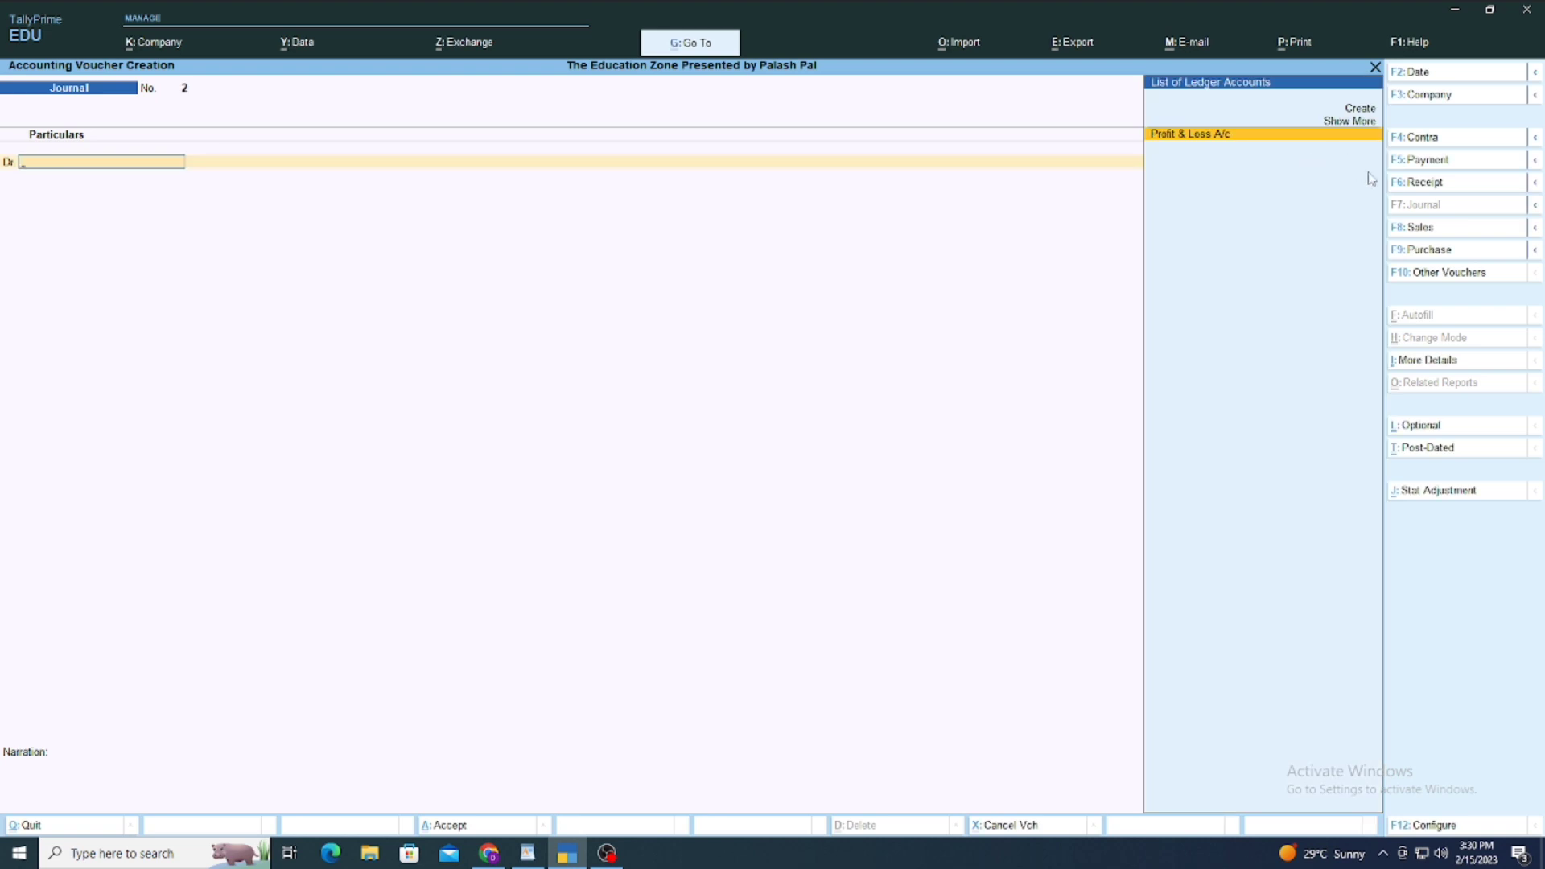
click(528, 853)
key(Return)
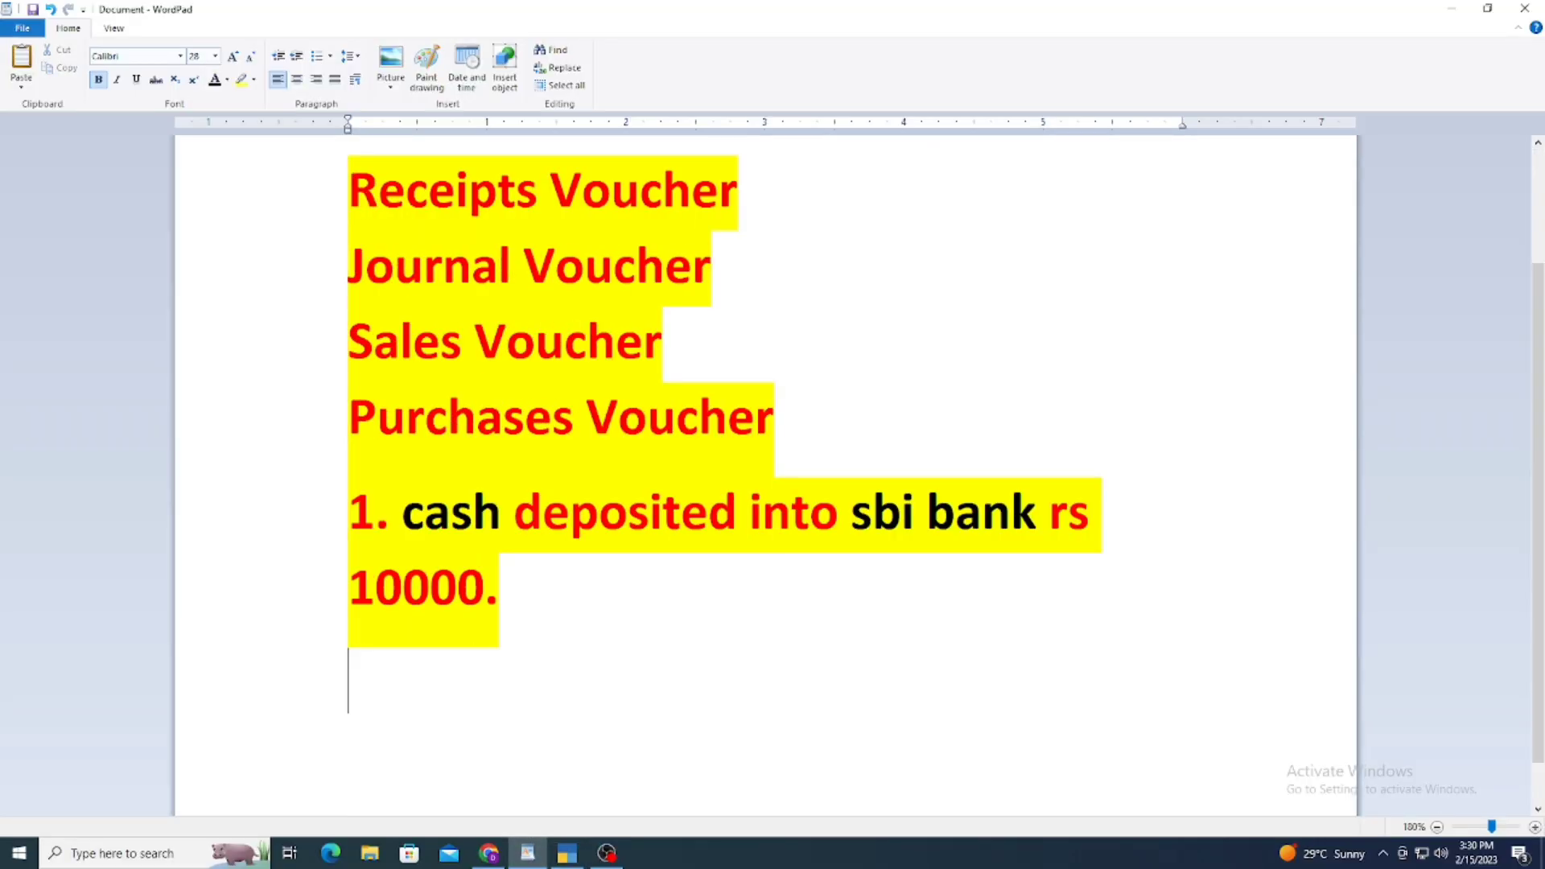
text(2. sa)
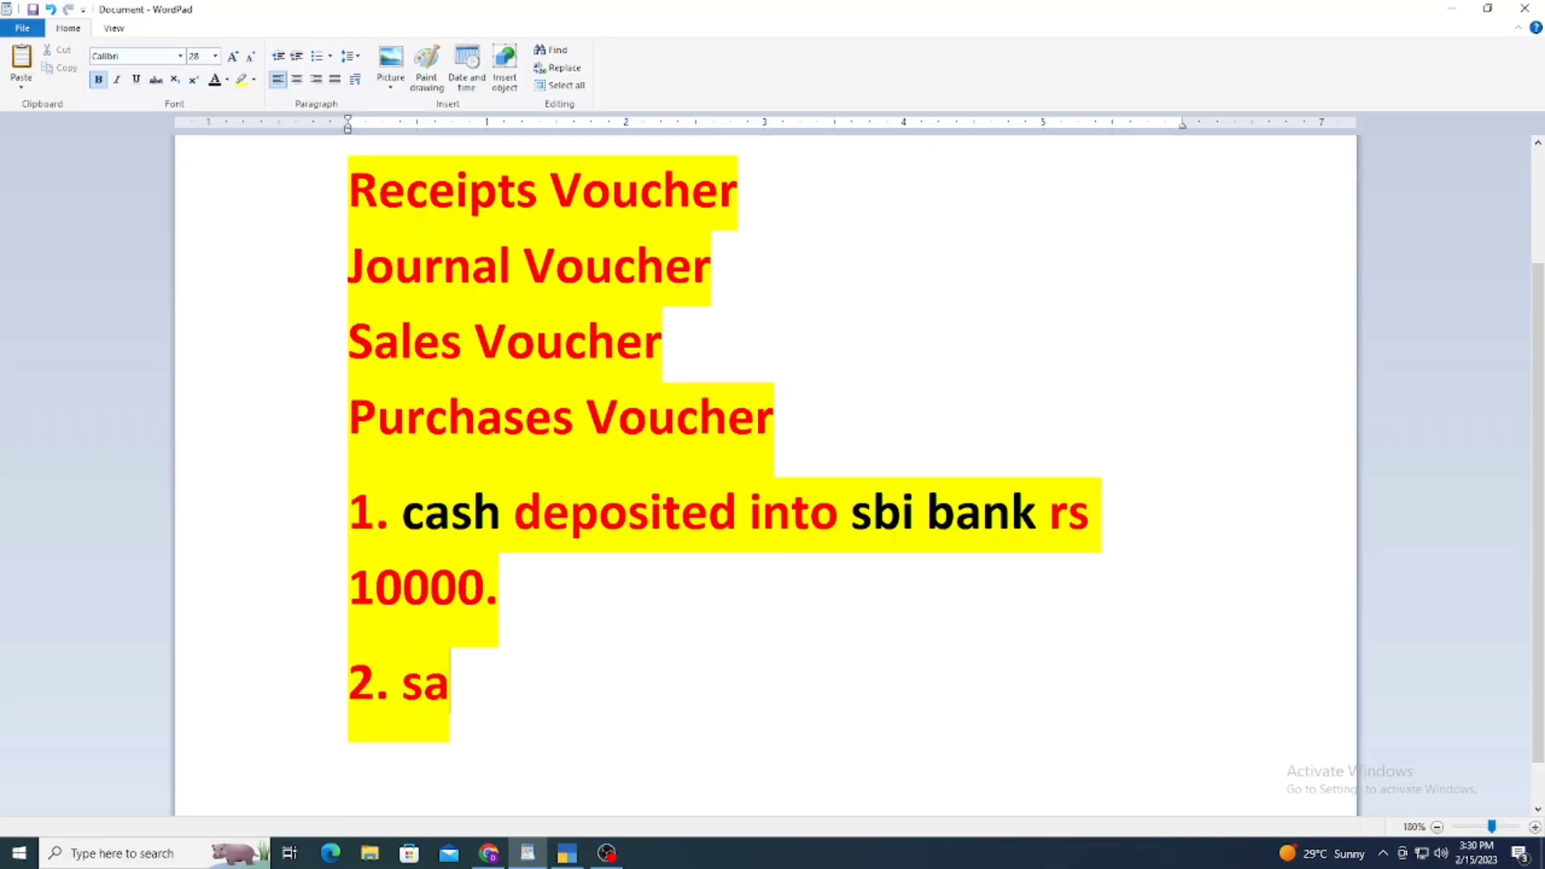
text(lary pa)
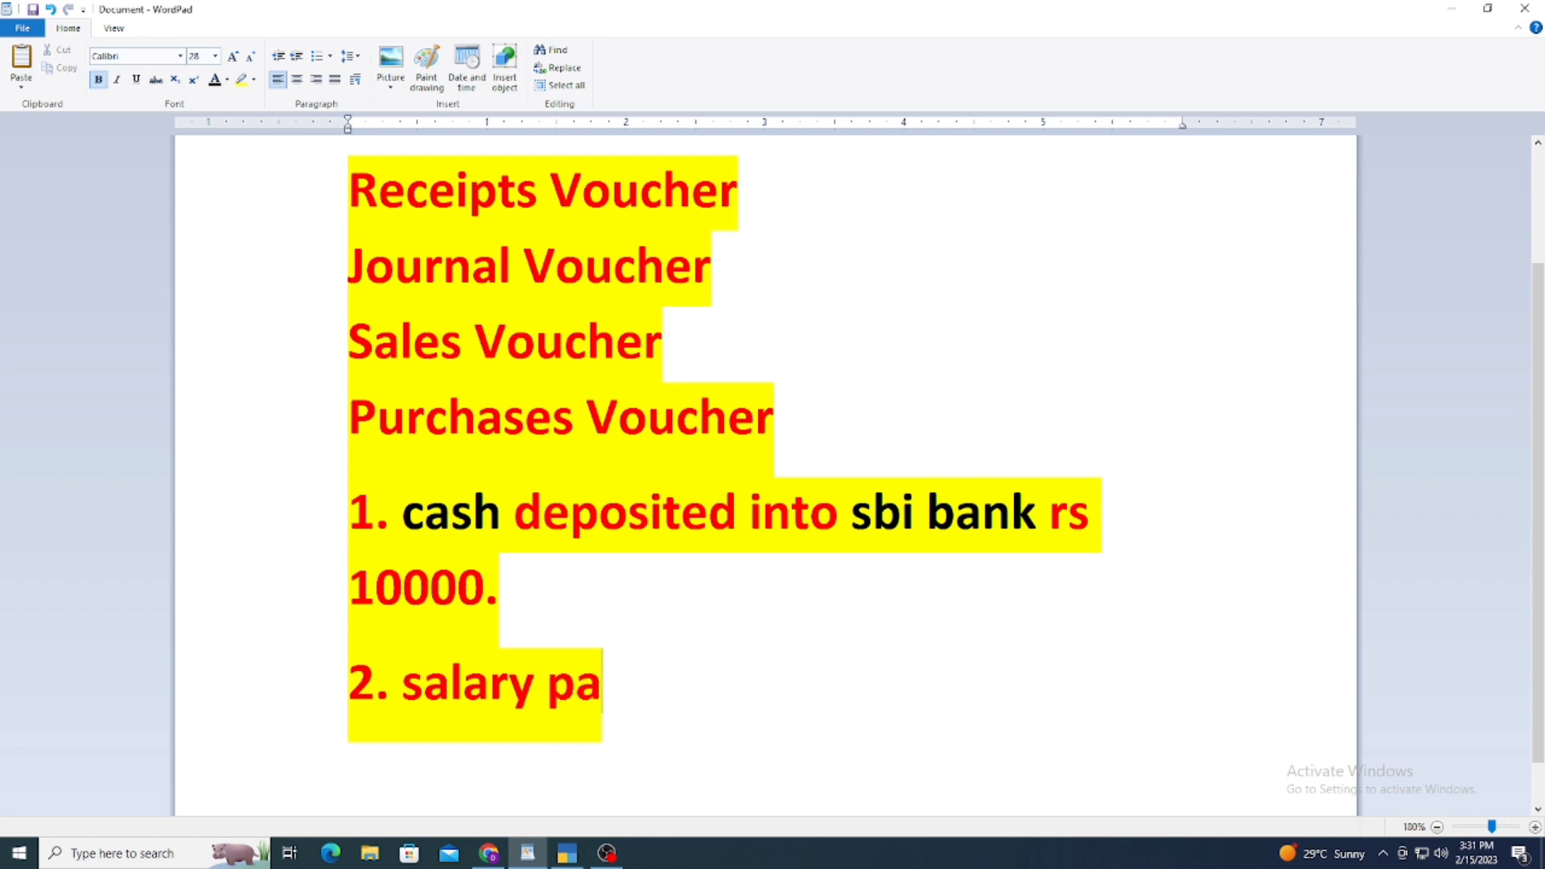
text(id by cash )
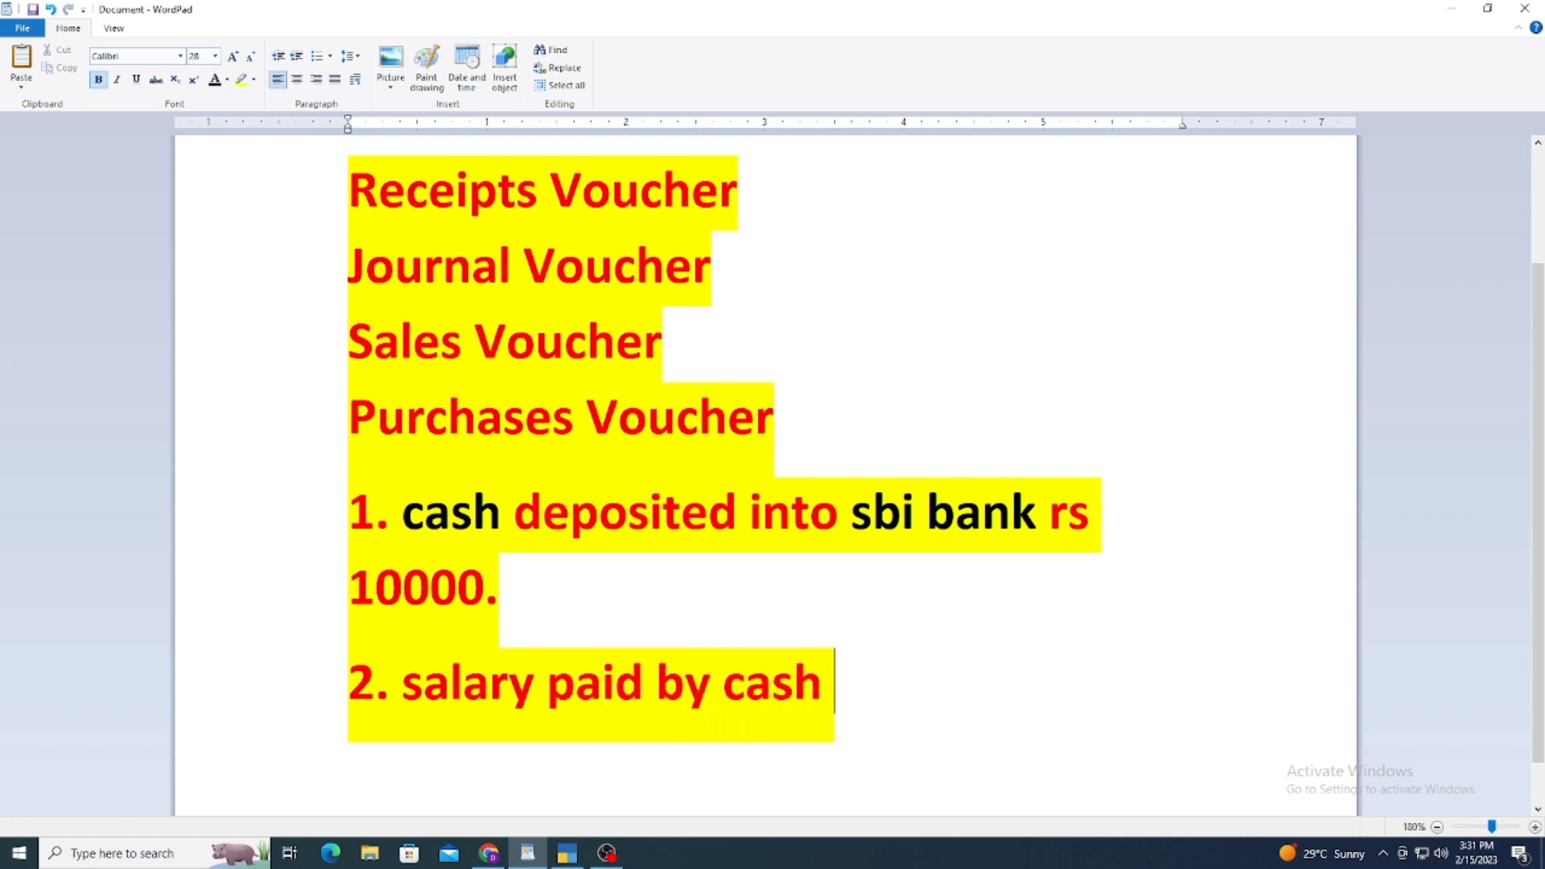
text(rs 50000)
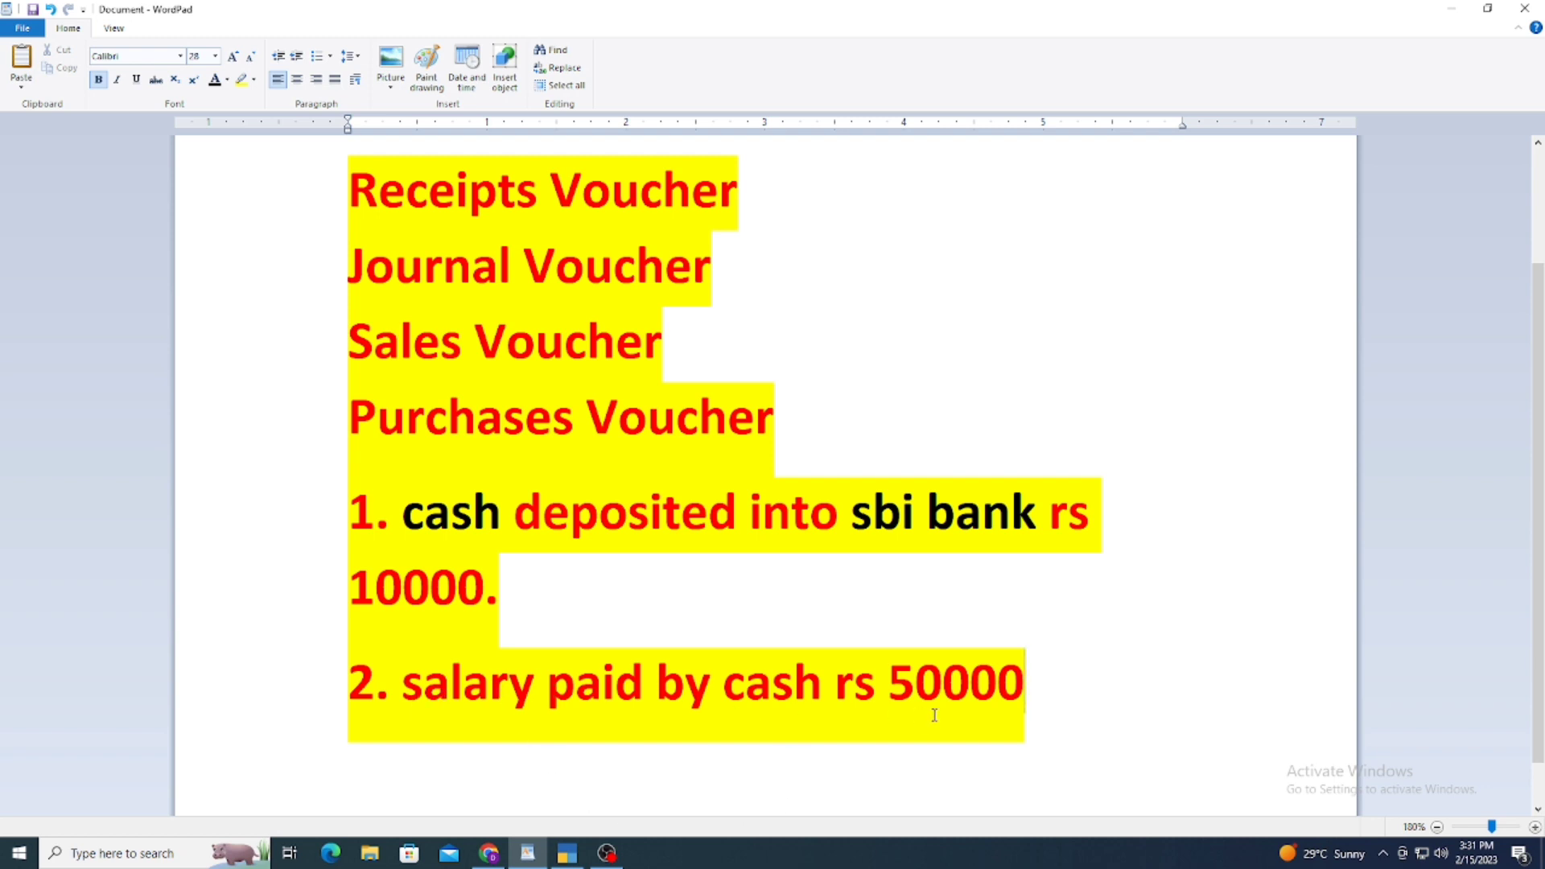
text(.)
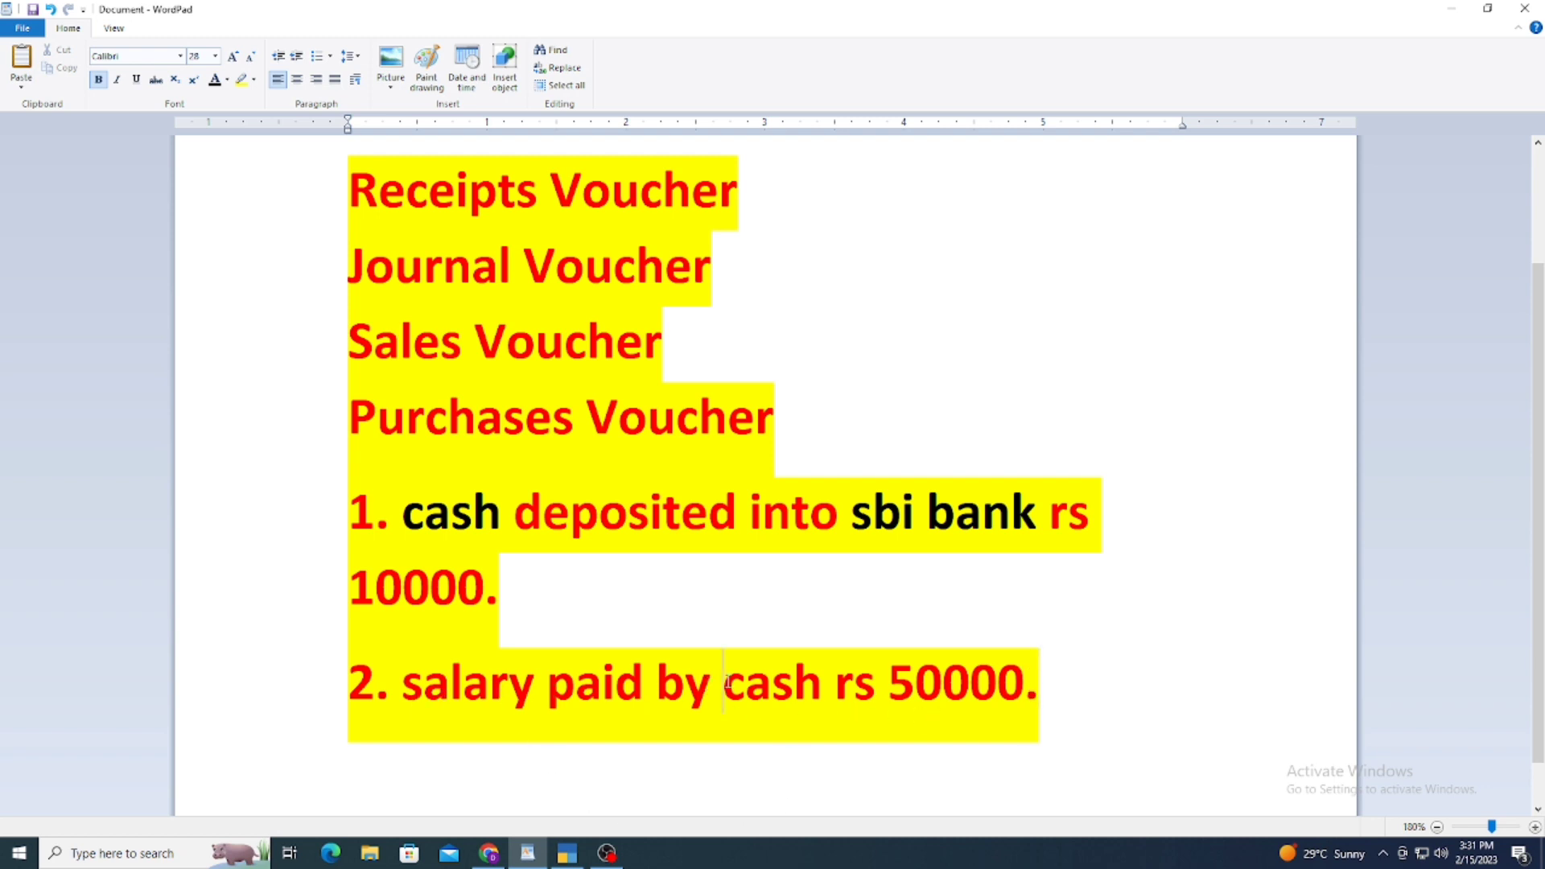
Step: Colour the words "cash" and "salary" black in transaction 2 and insert "(ind exp)" right after "salary"
drag(723, 685, 835, 685)
click(215, 79)
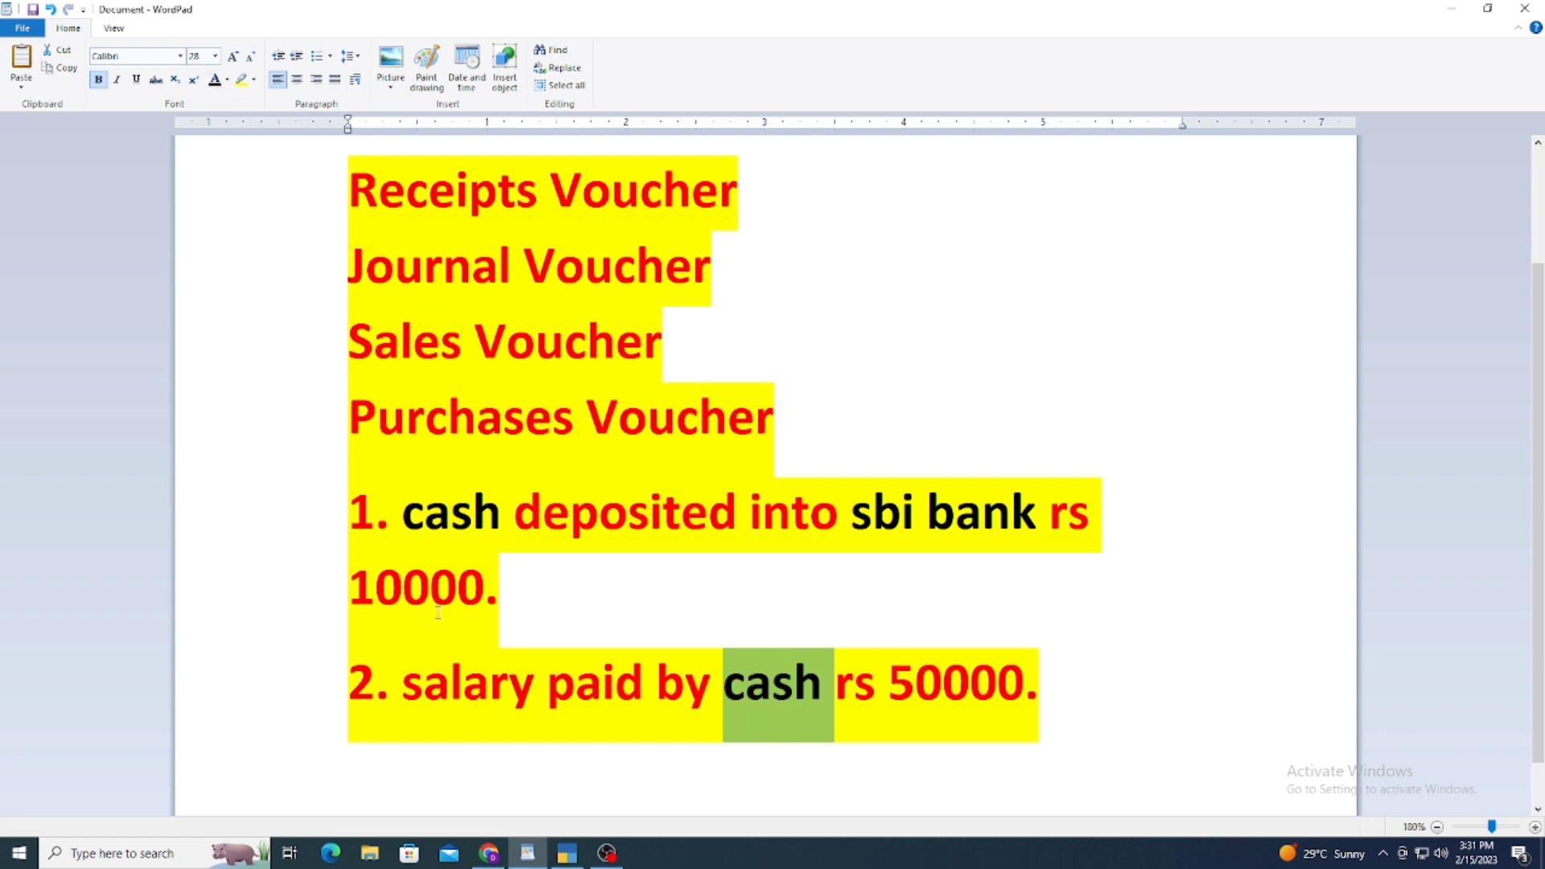
drag(535, 689, 401, 686)
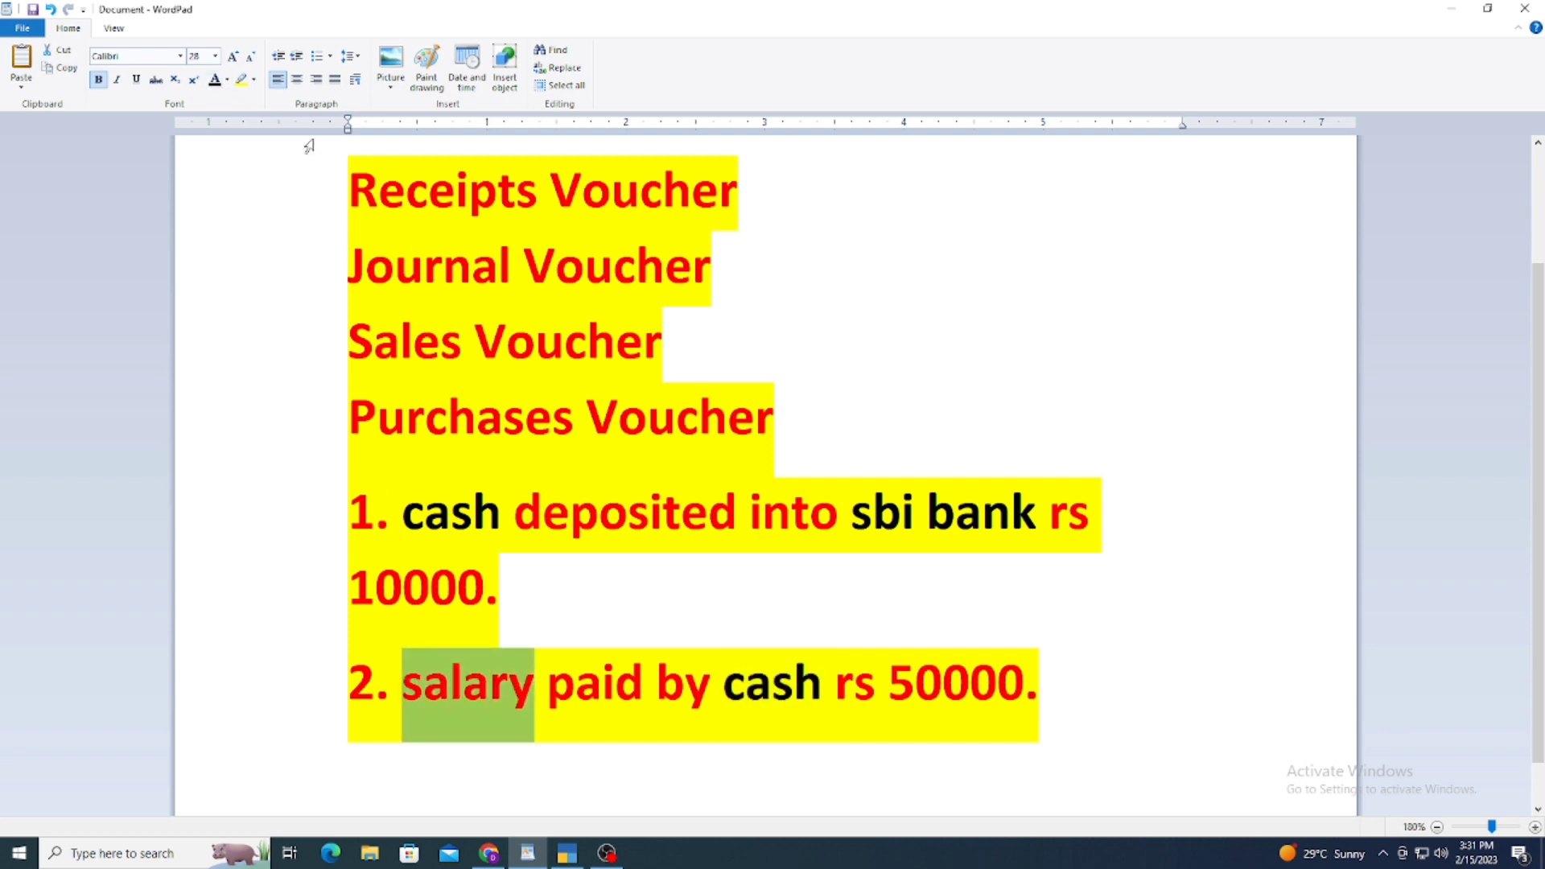
click(215, 79)
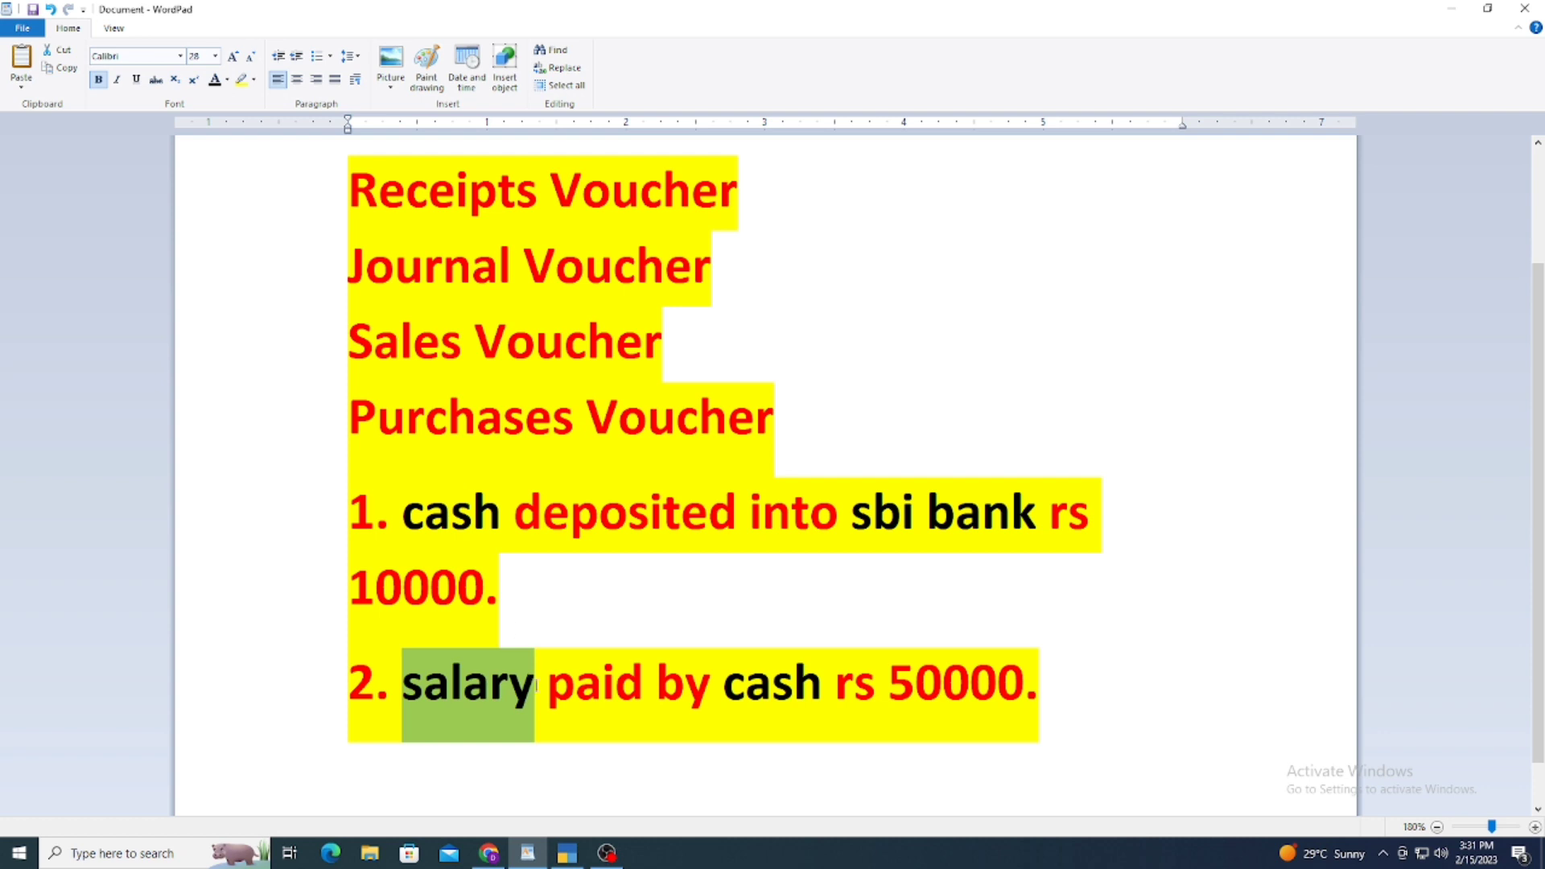
click(536, 686)
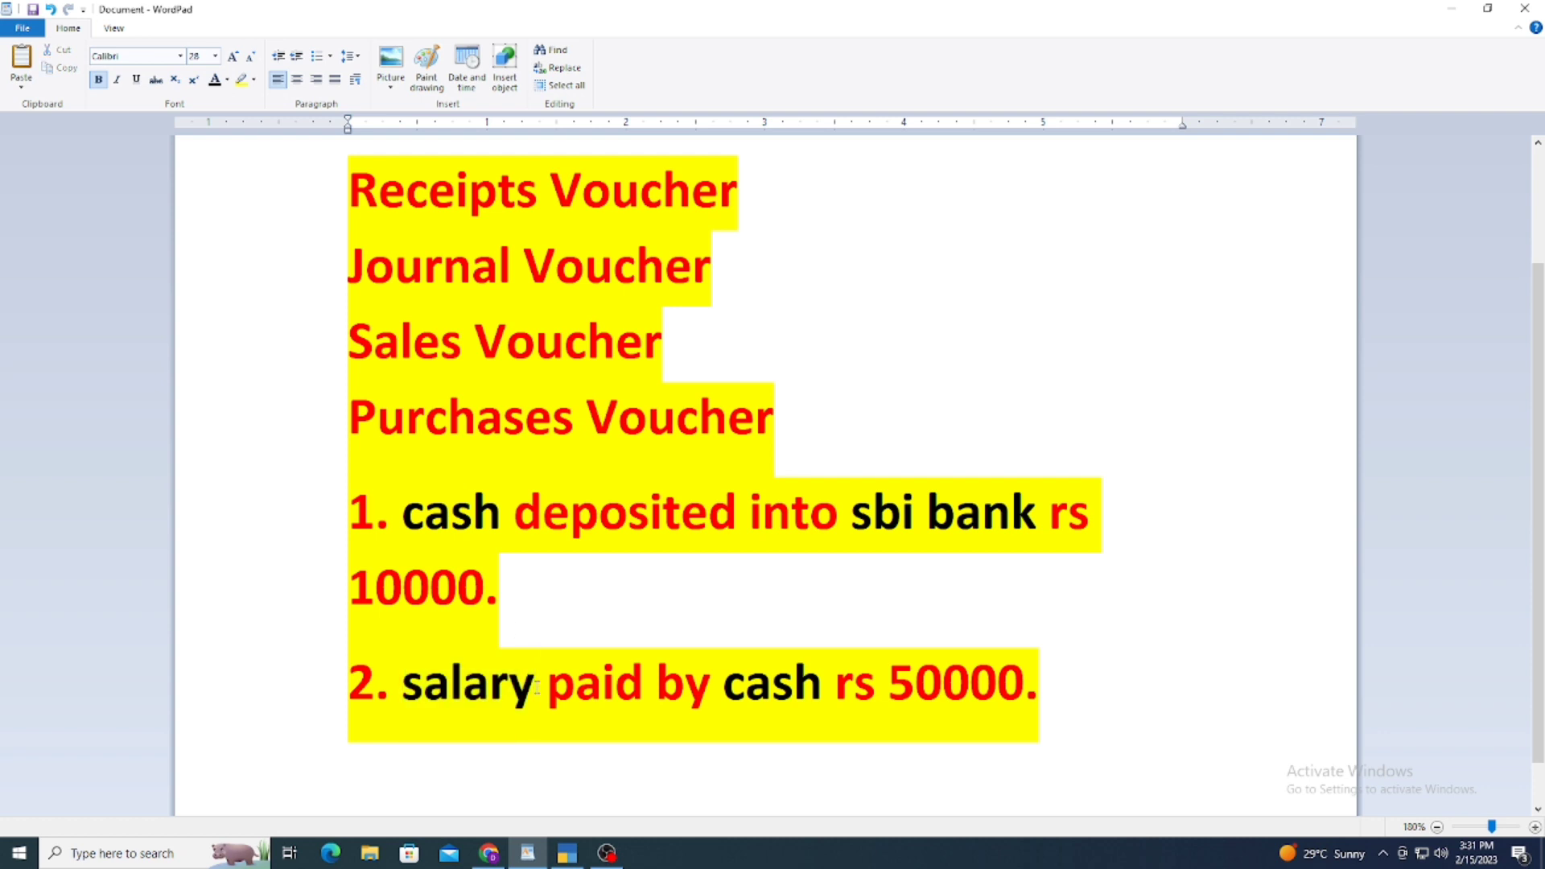
text((ind exp)
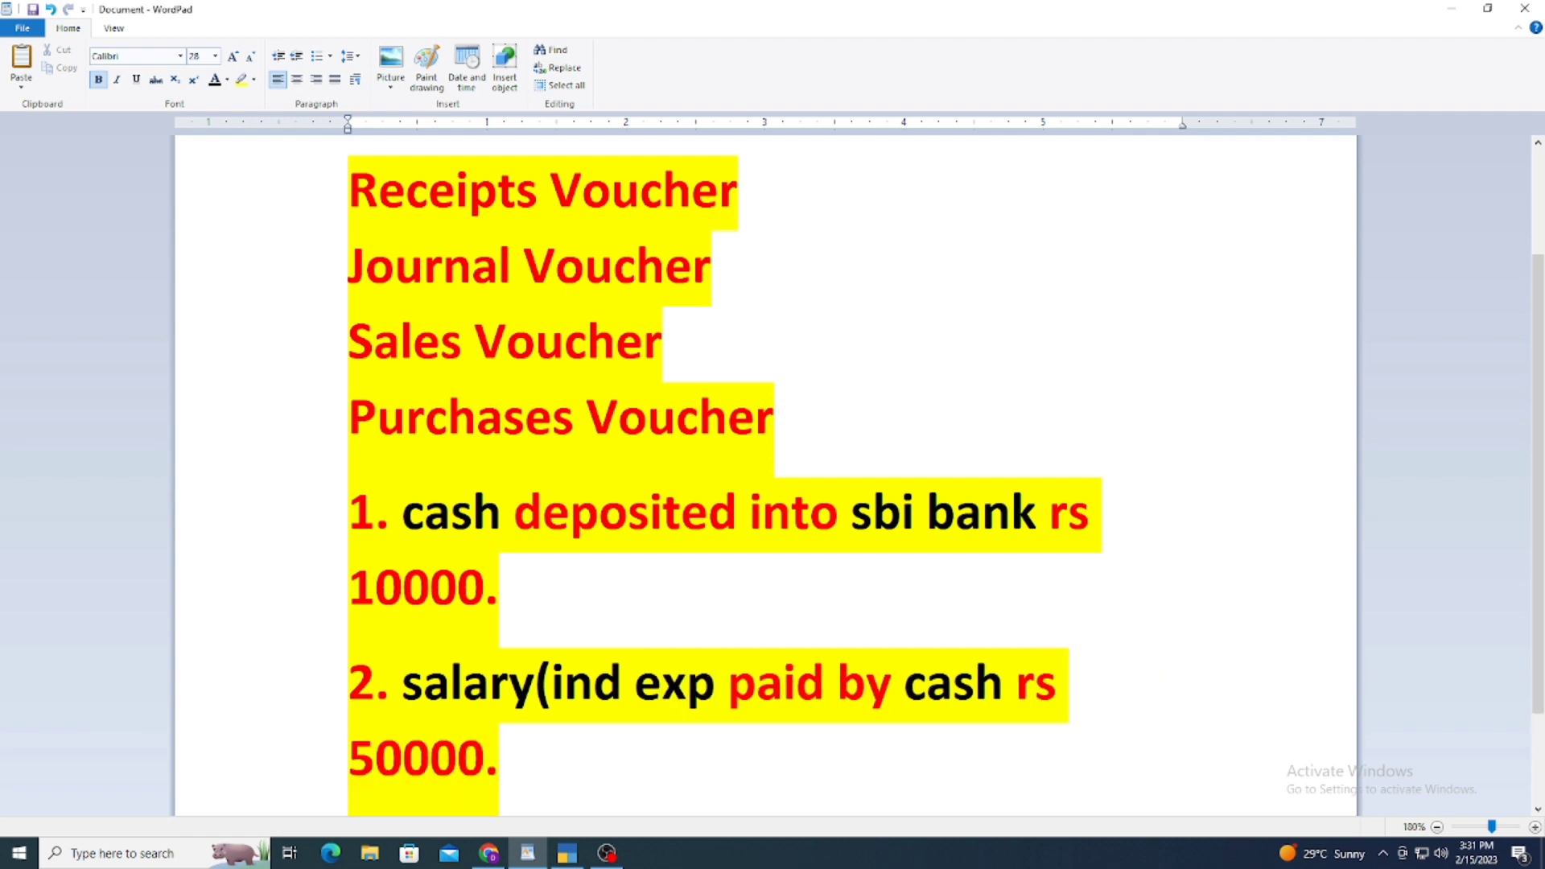
text())
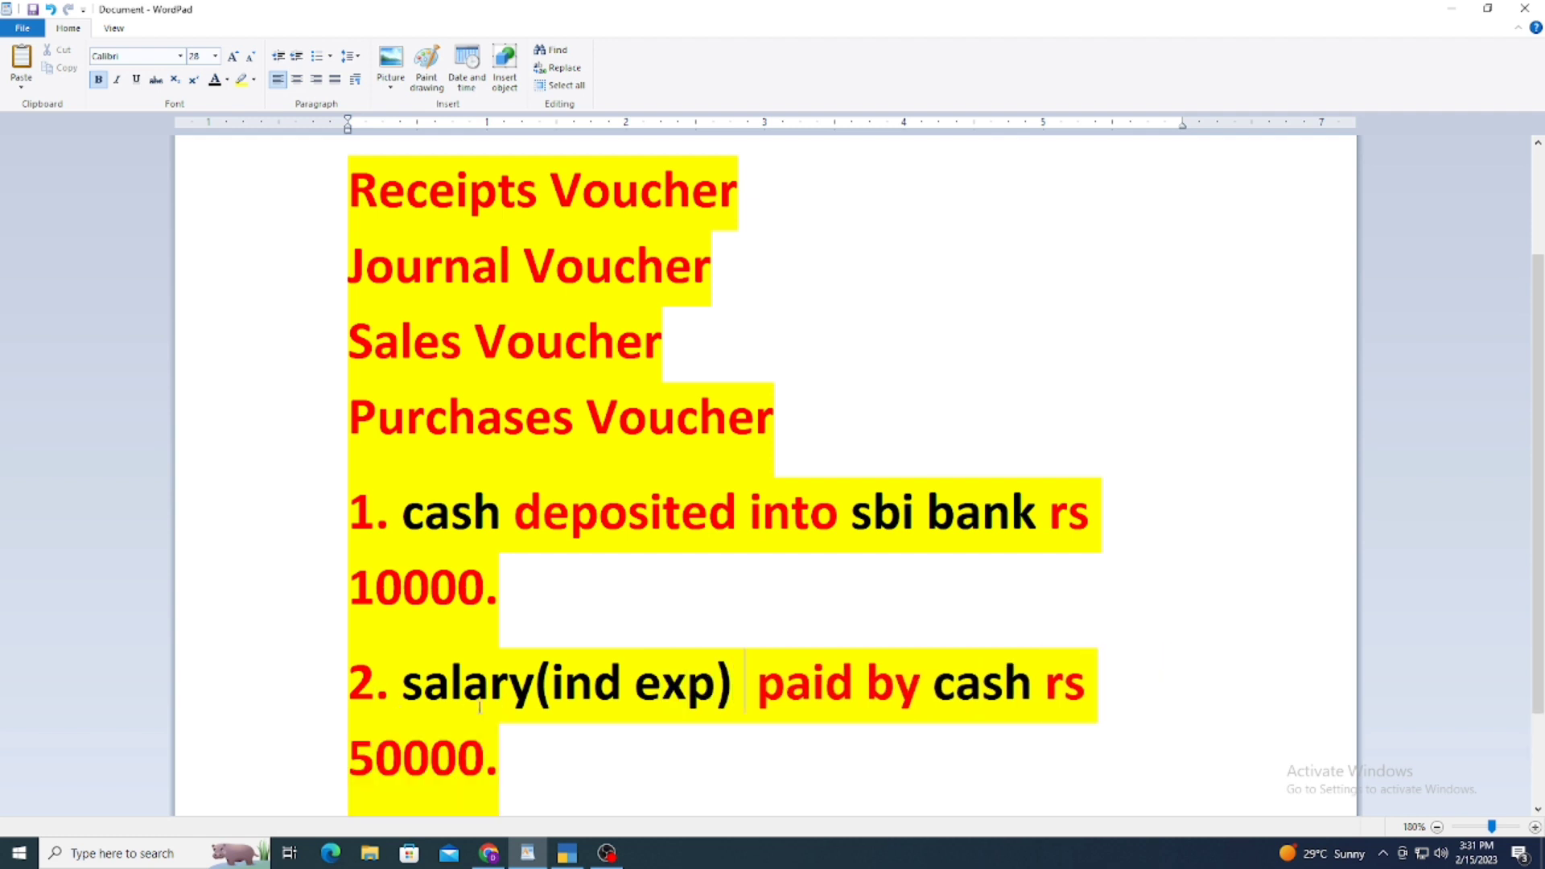
Step: Return to TallyPrime, change the voucher type to Payment and expand the ledger list for the debit entry
click(567, 853)
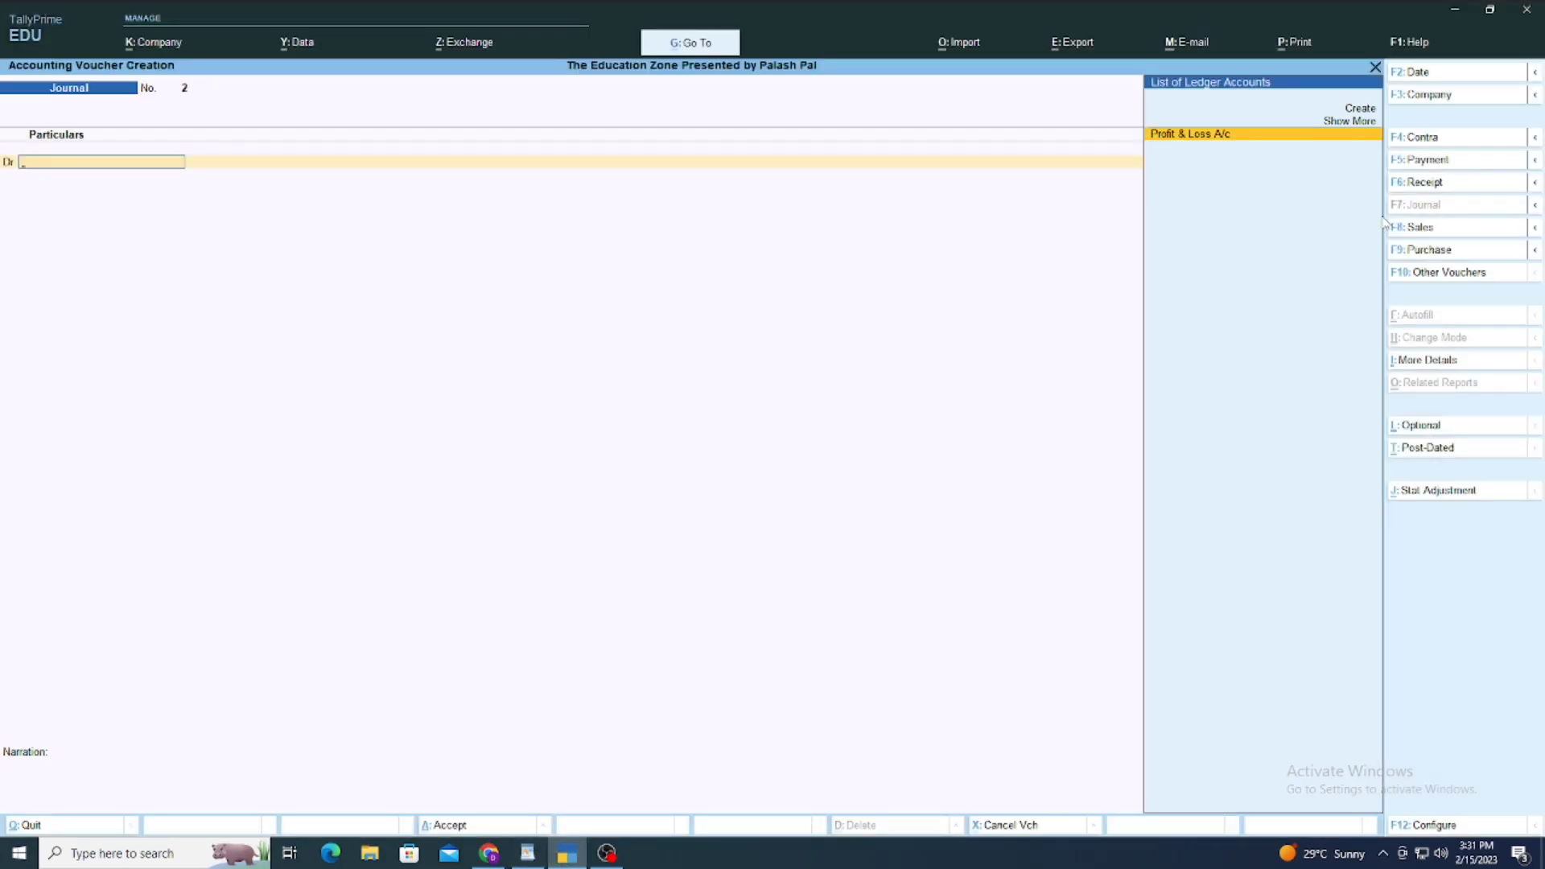
click(1435, 165)
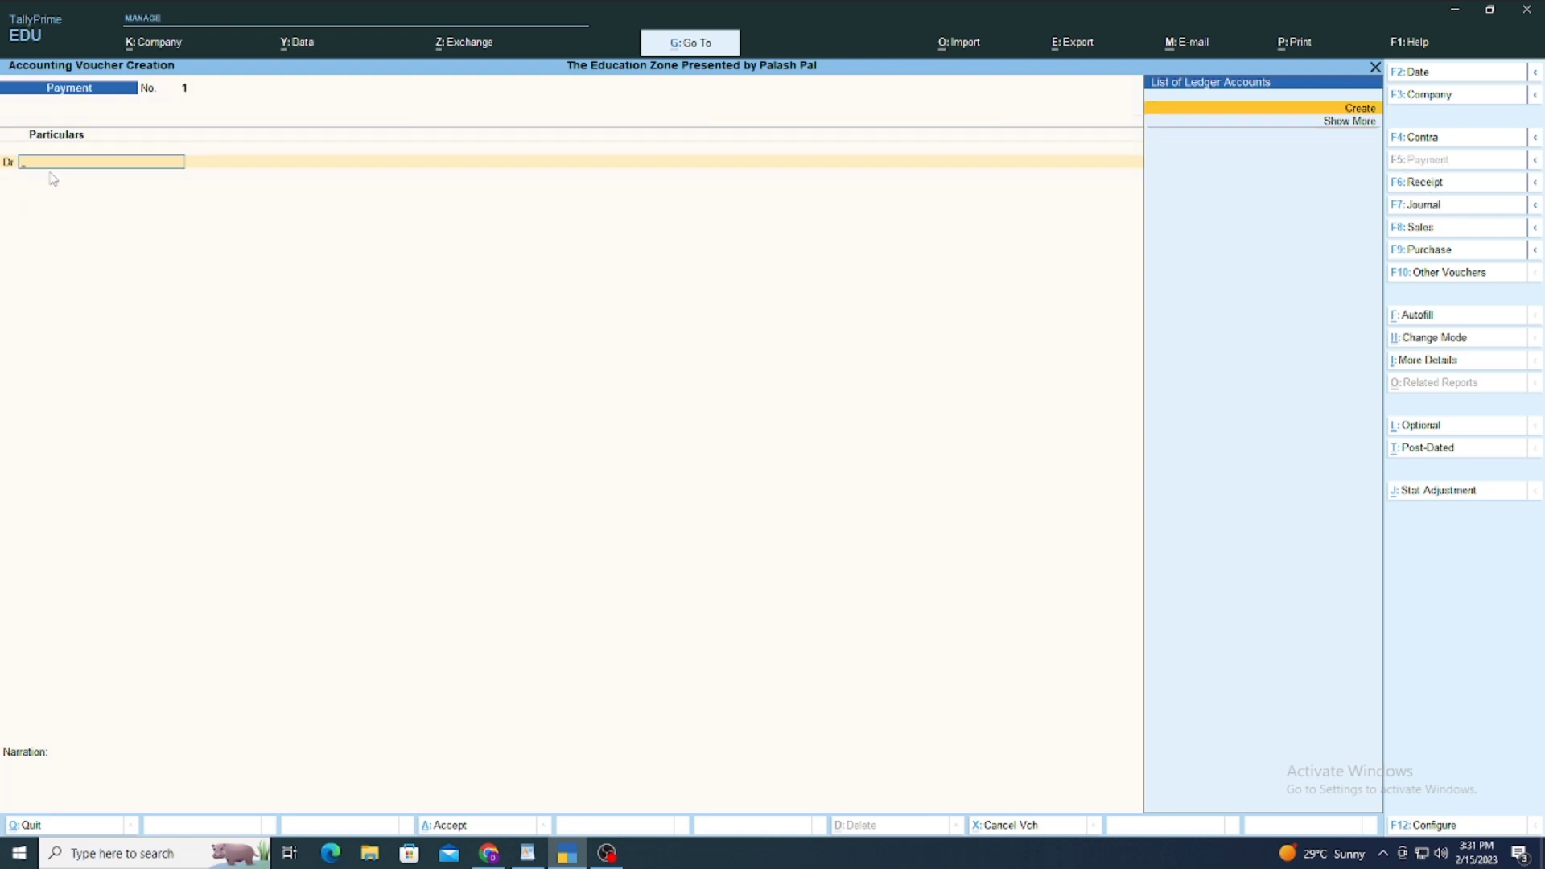
key(Down)
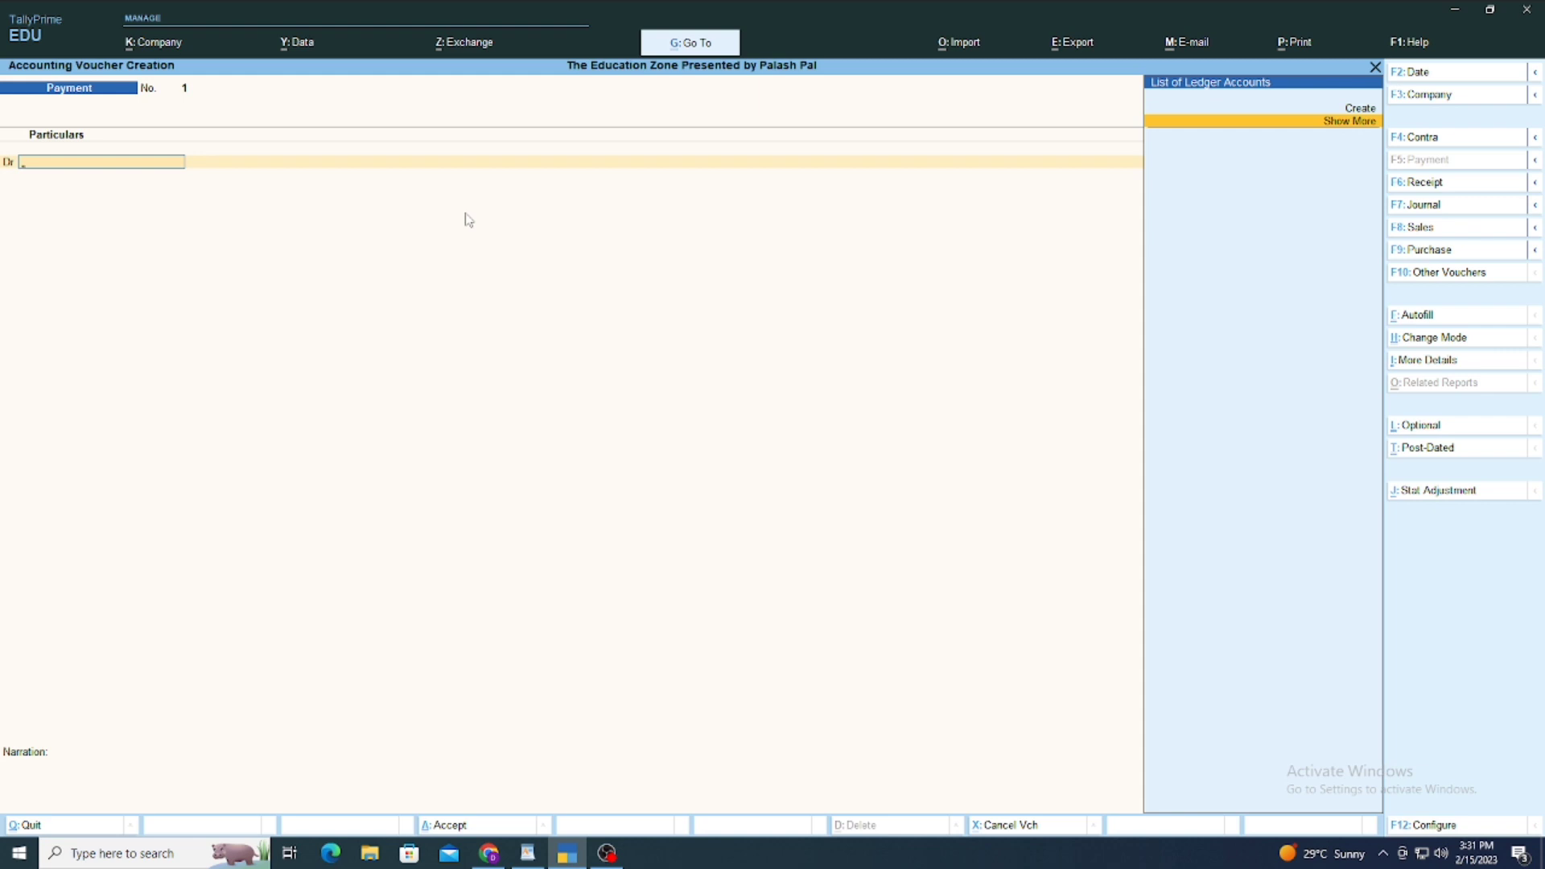
key(Return)
key(Up)
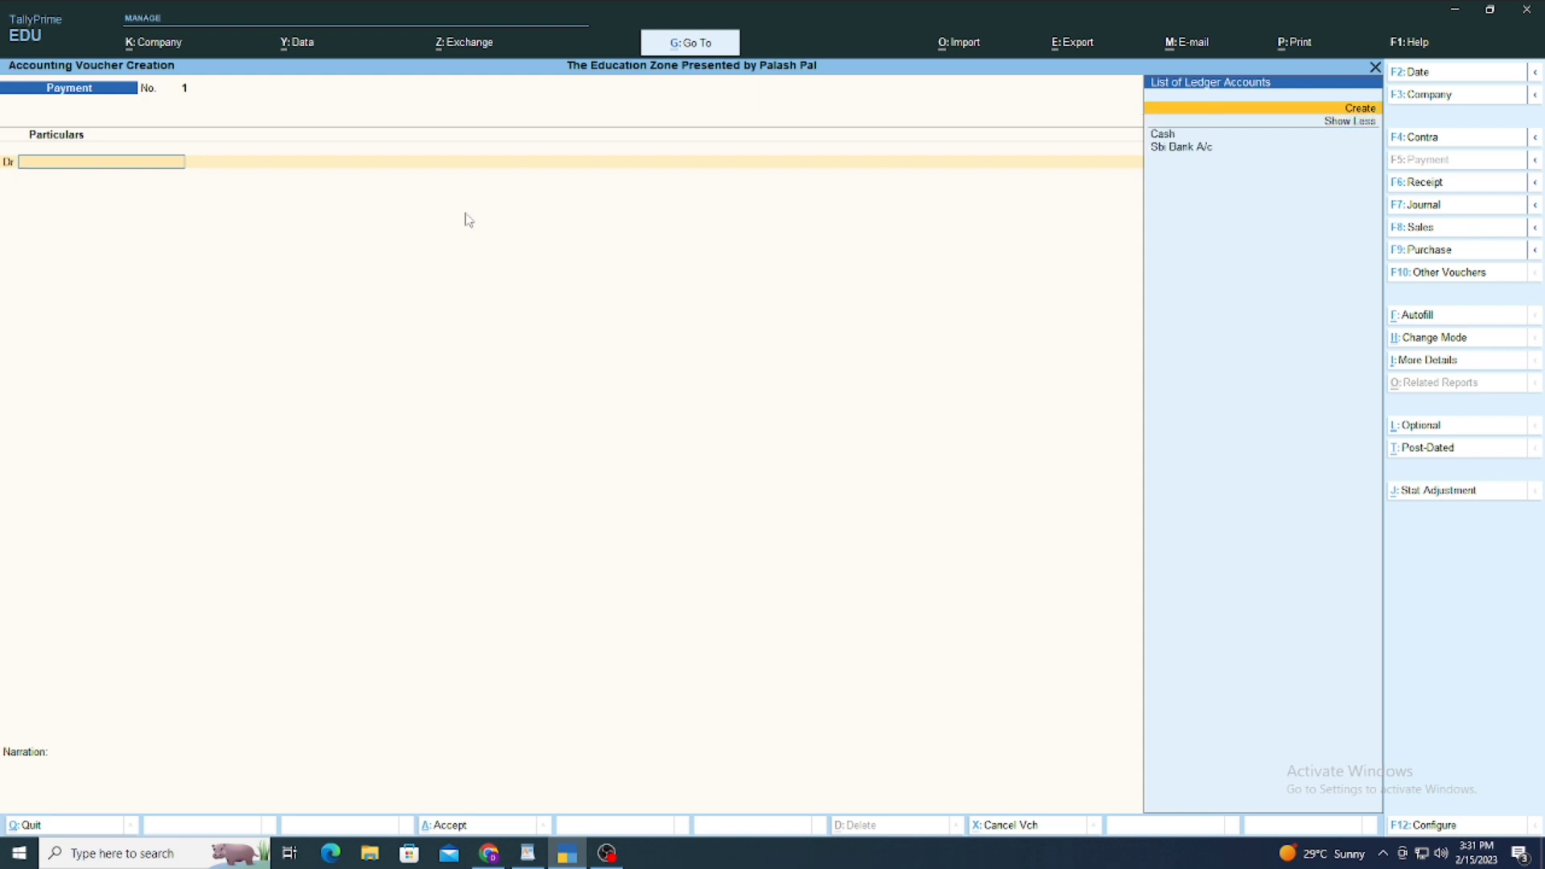
Step: Start a new ledger from the payment voucher and name it Salary A/c
key(Return)
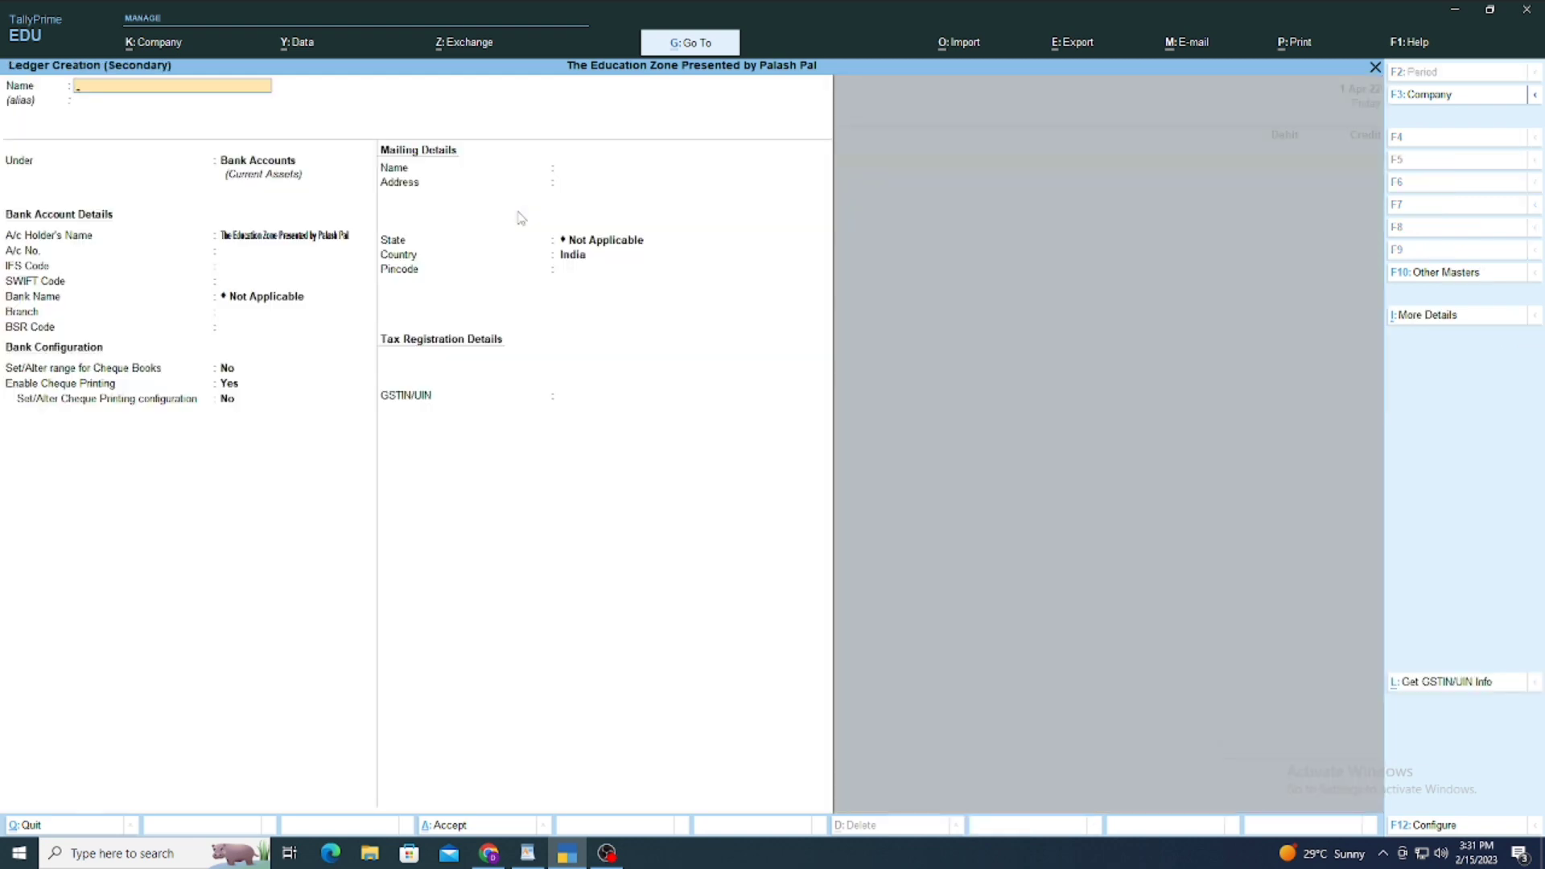
text(Salary a/c)
key(Return)
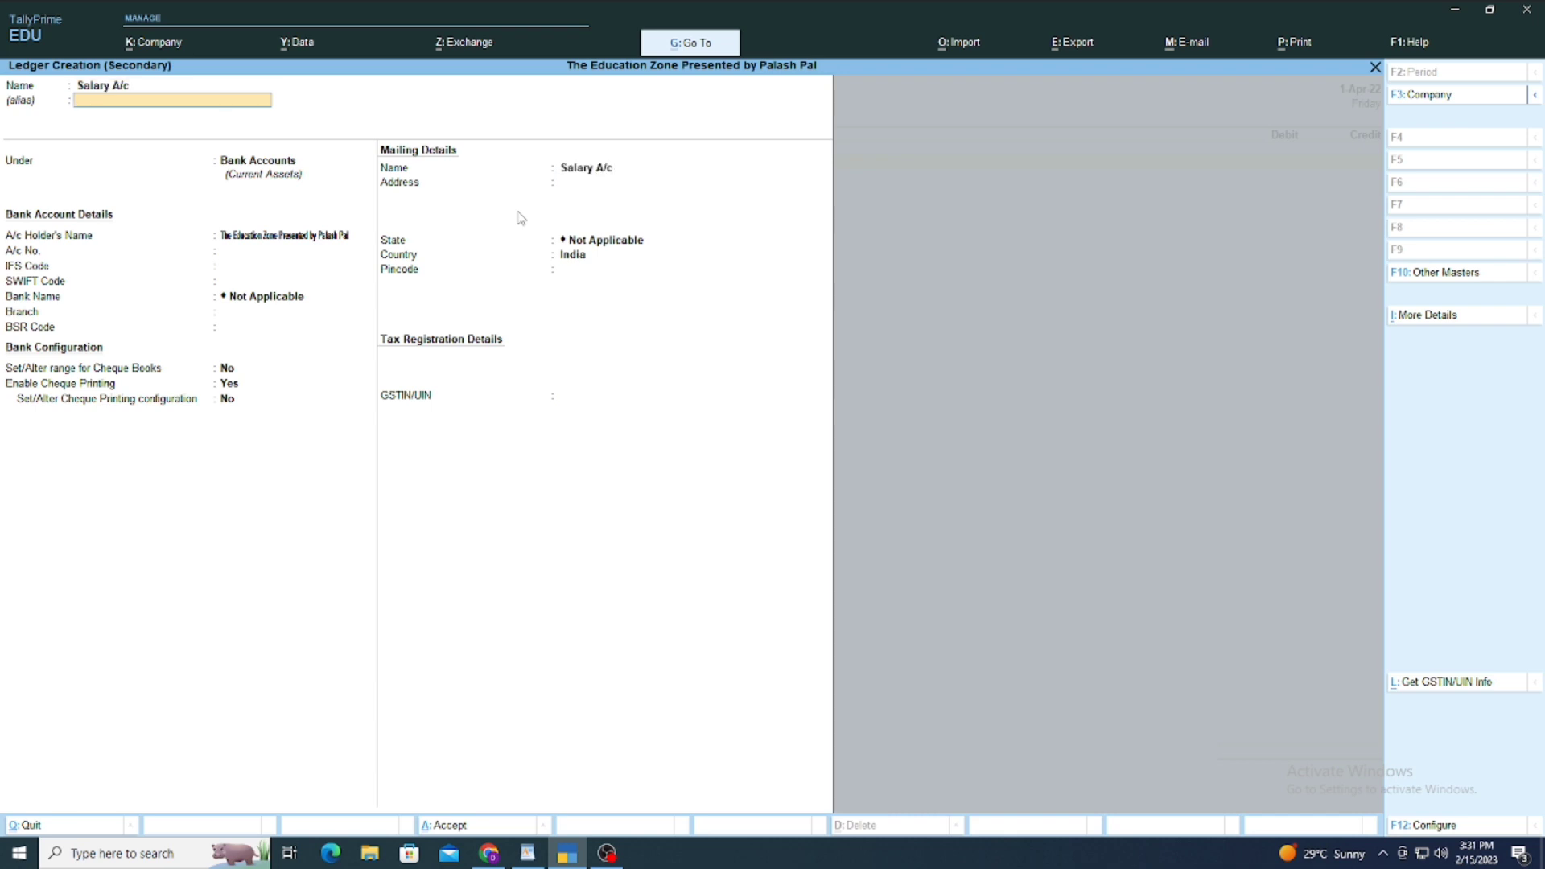
Step: Place the Salary A/c ledger under the Expenses (Indirect) group, keep its ledger type Not Applicable and save it
text(Sal)
key(Return)
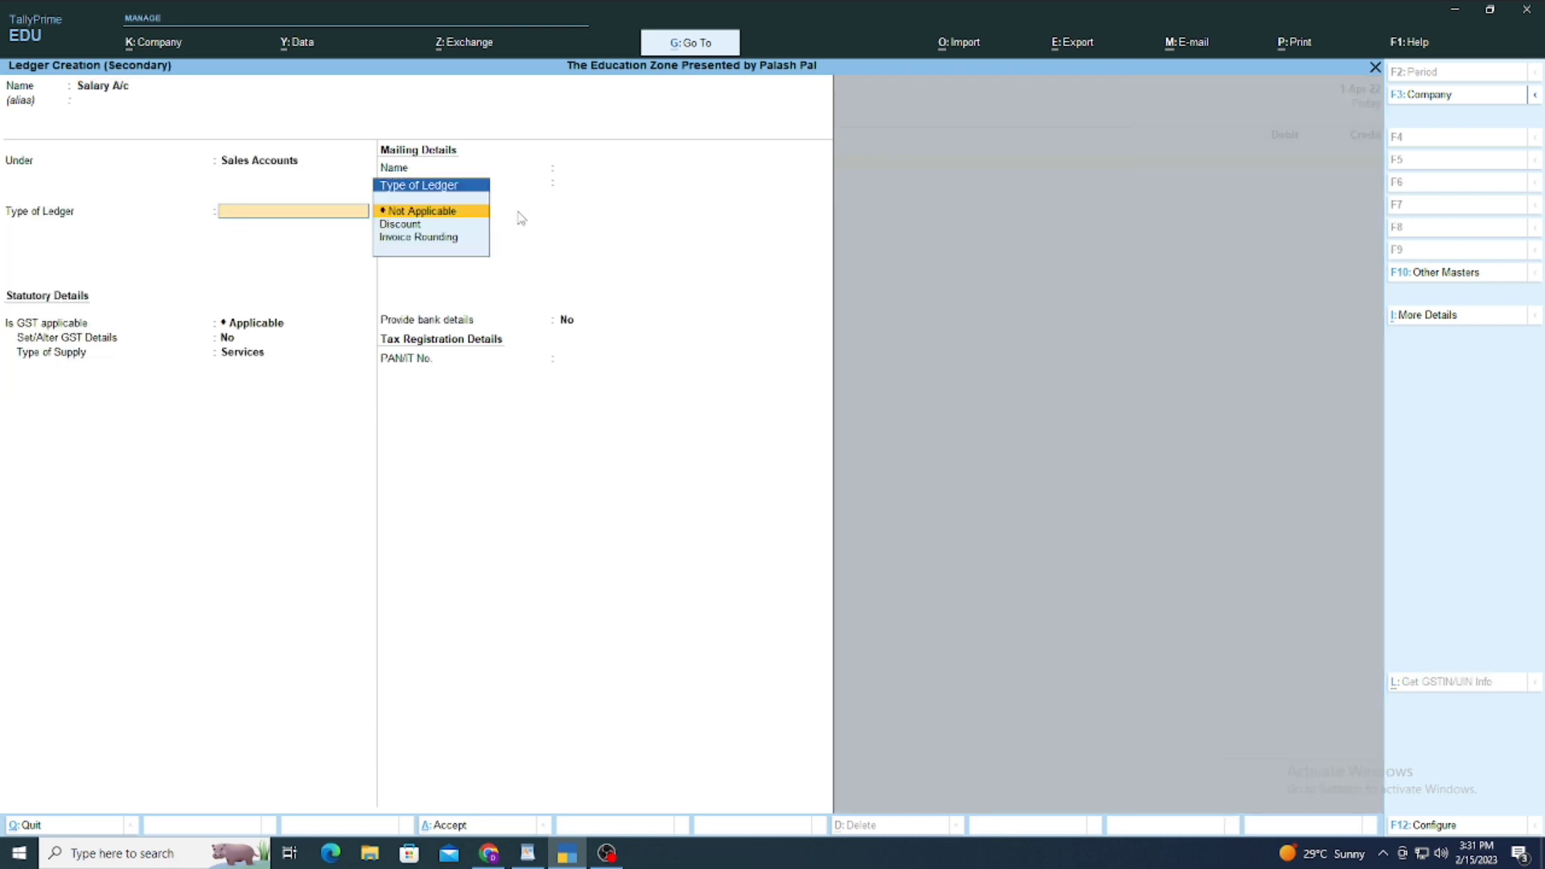
key(BackSpace)
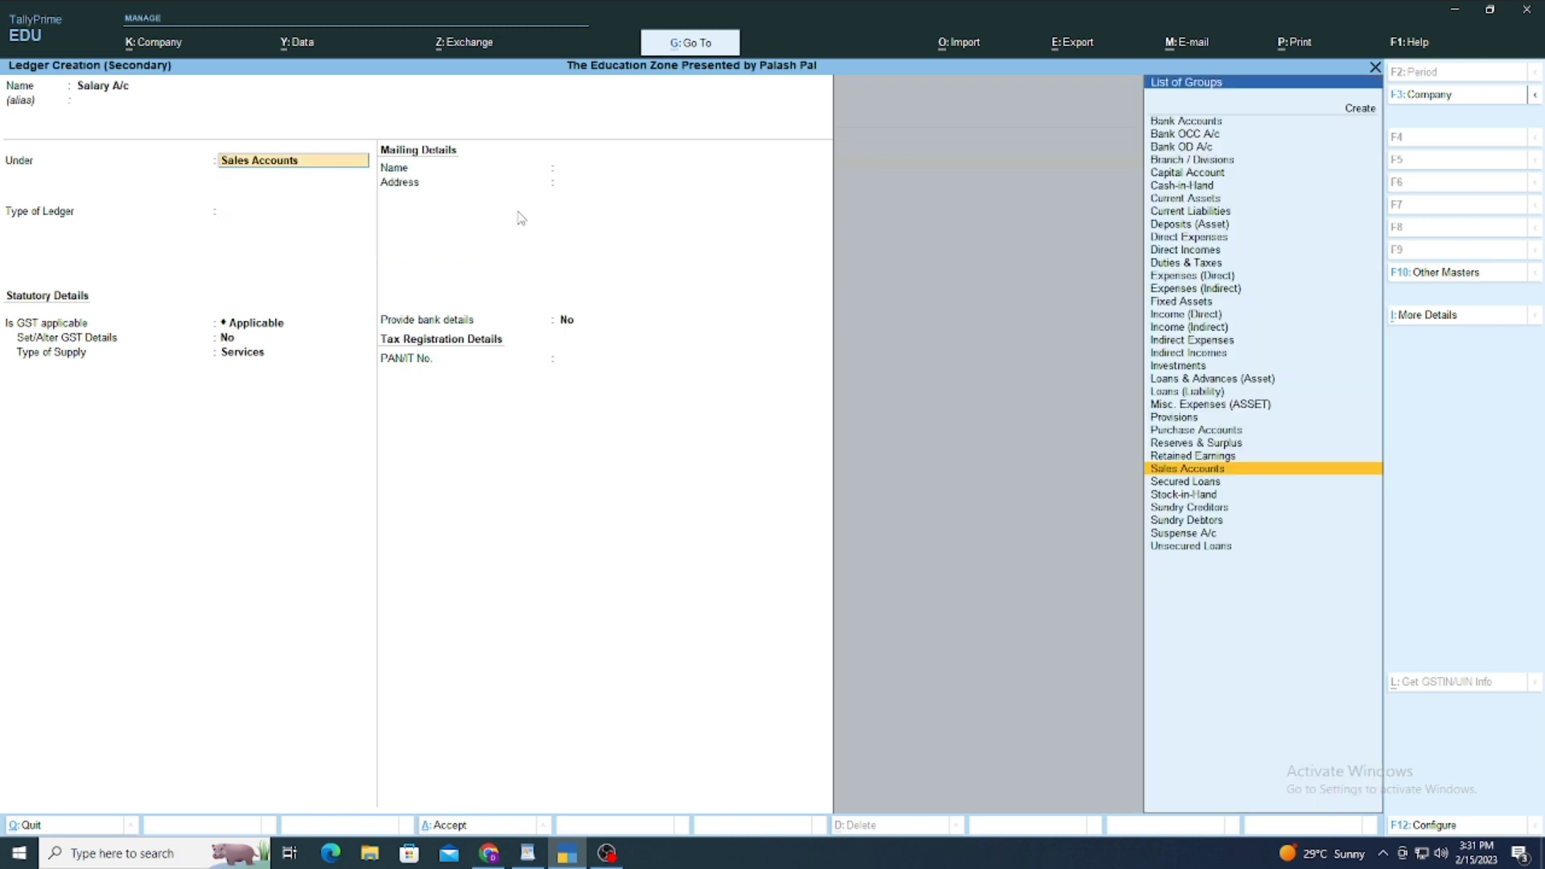
key(Up)
key(Up)
key(Down)
key(Down)
key(Up)
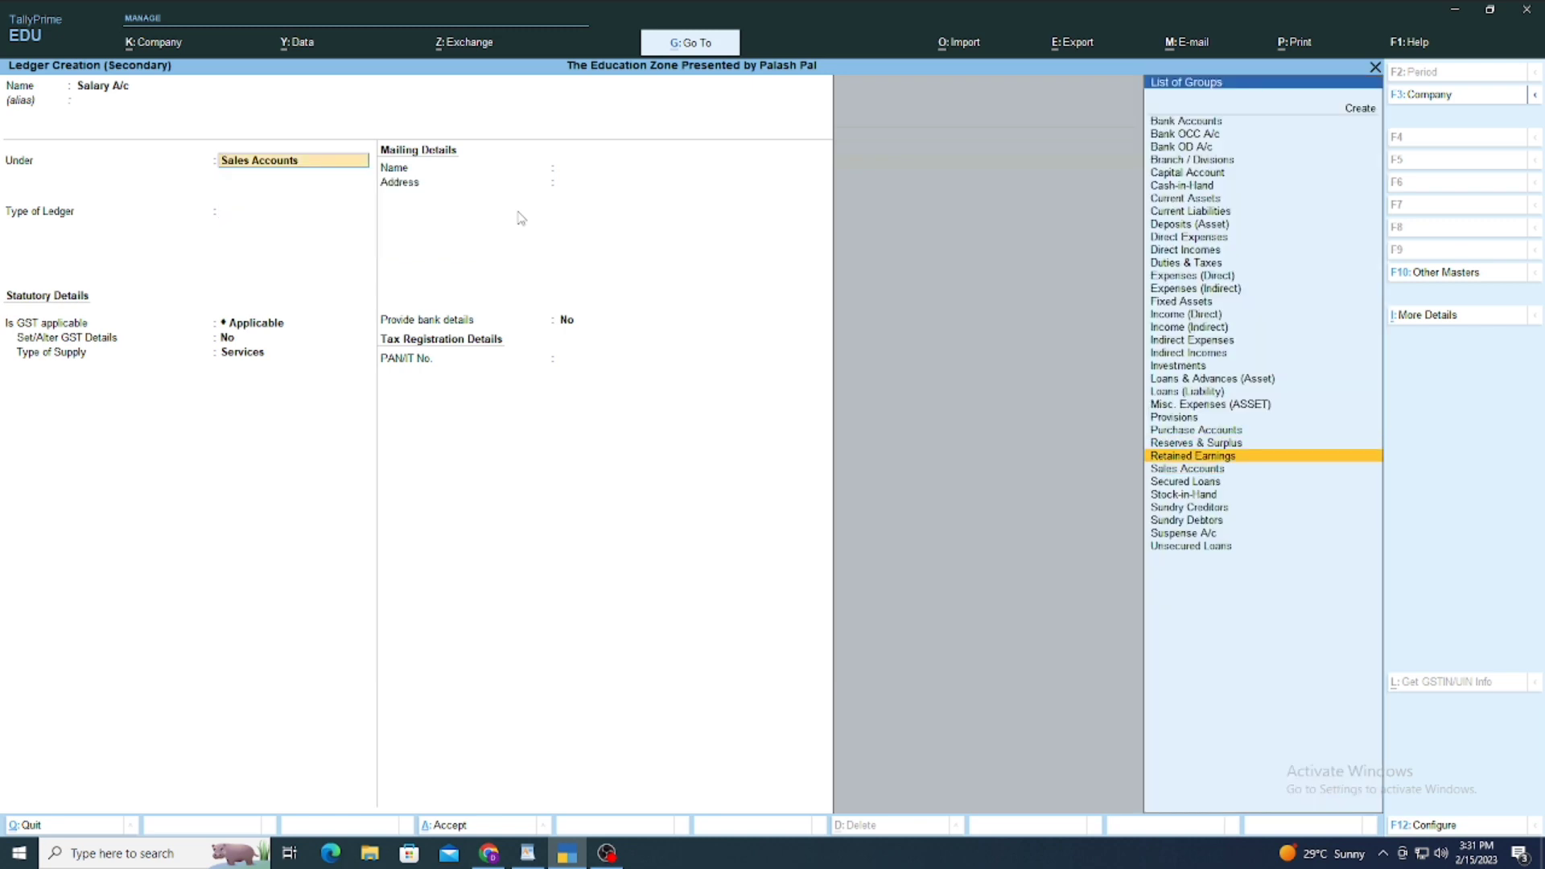
key(Up)
key(Up)
key(Up)
key(Up)
key(Up)
key(Up)
key(Up)
key(Up)
key(Up)
key(Up)
key(Up)
key(Up)
key(Up)
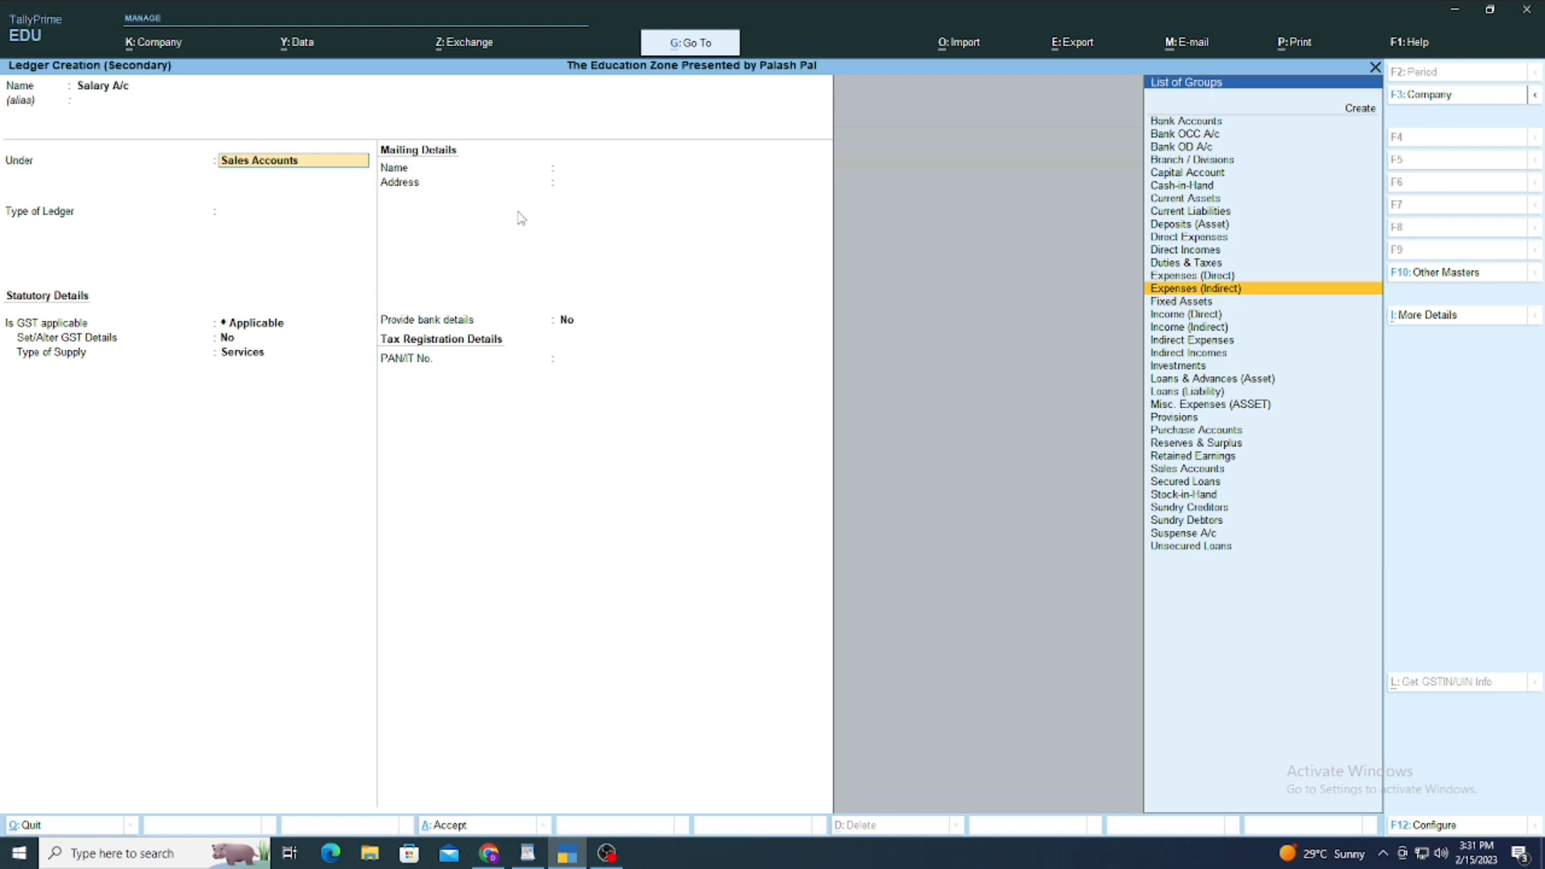
key(Return)
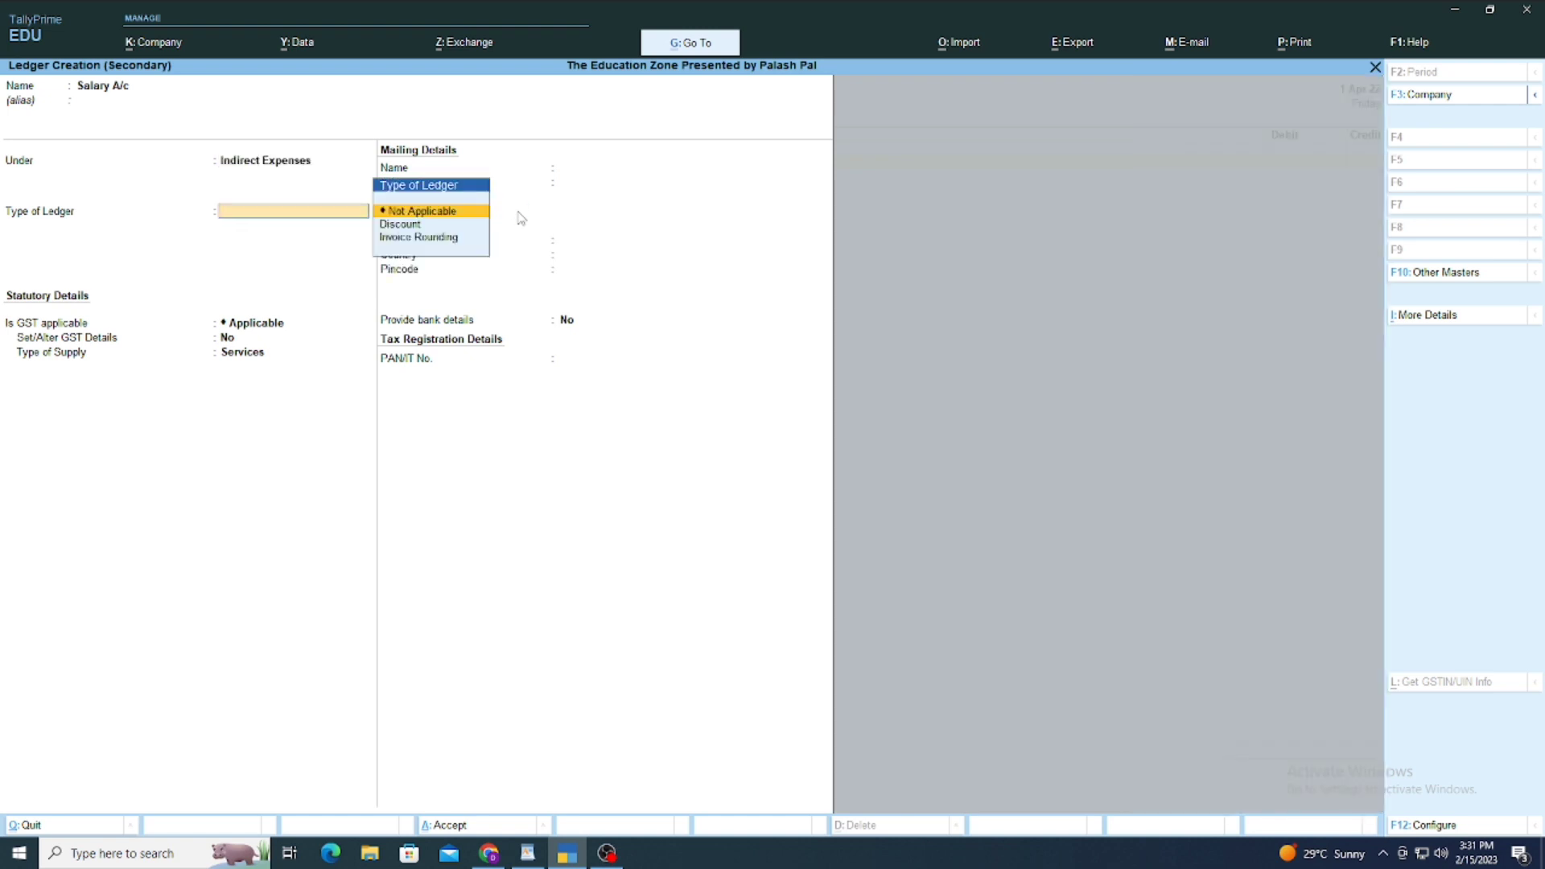
key(Return)
key(ctrl+a)
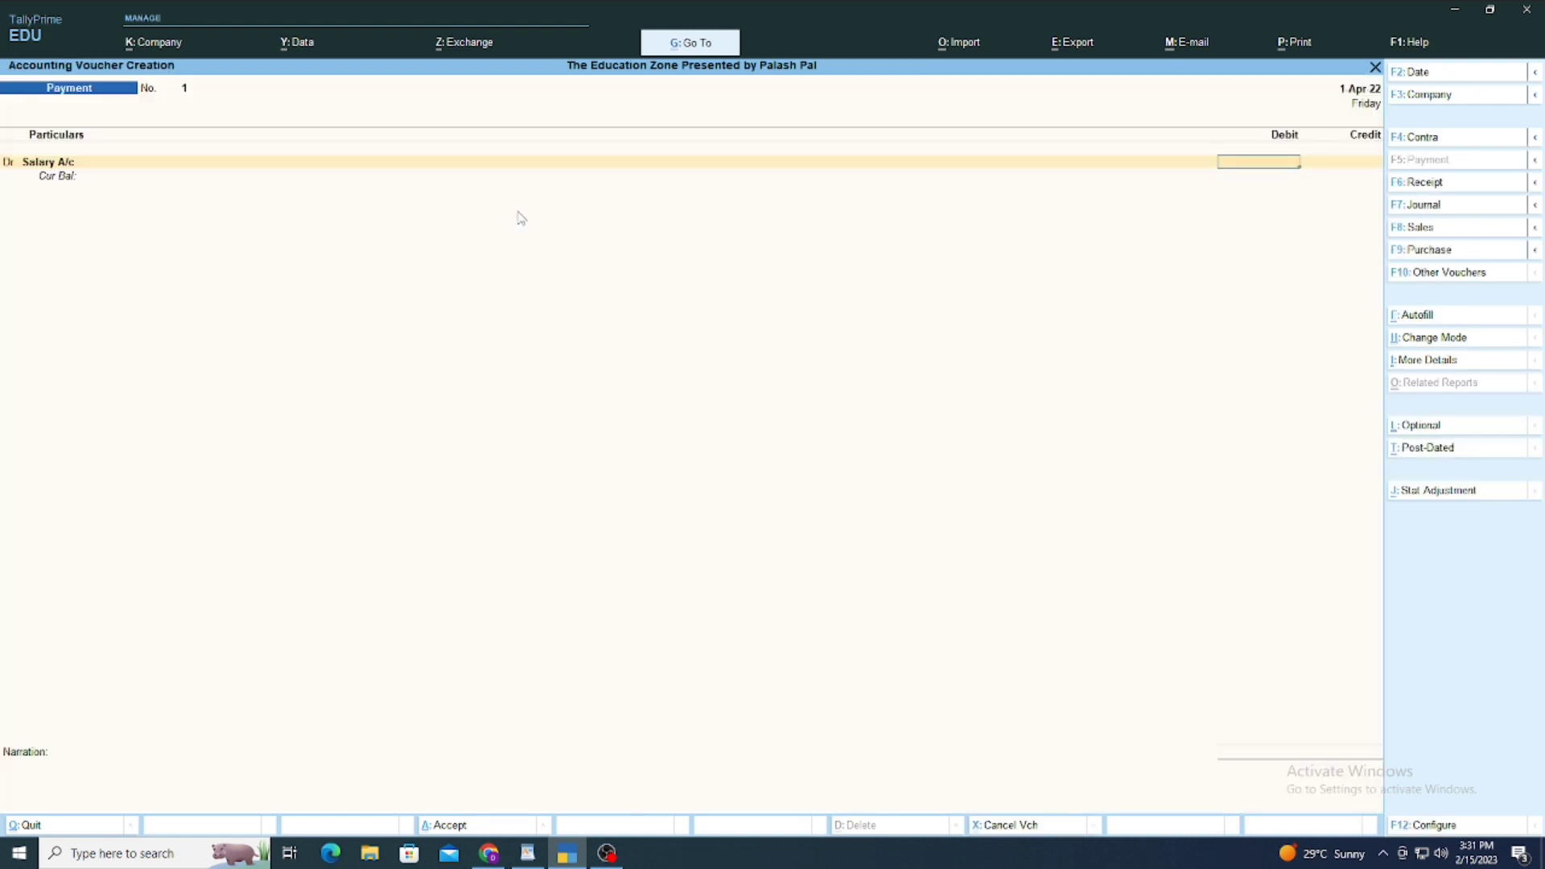
Step: Debit Salary A/c with 50000 and credit Cash with 50,000.00 in the payment voucher
text(50000)
key(Return)
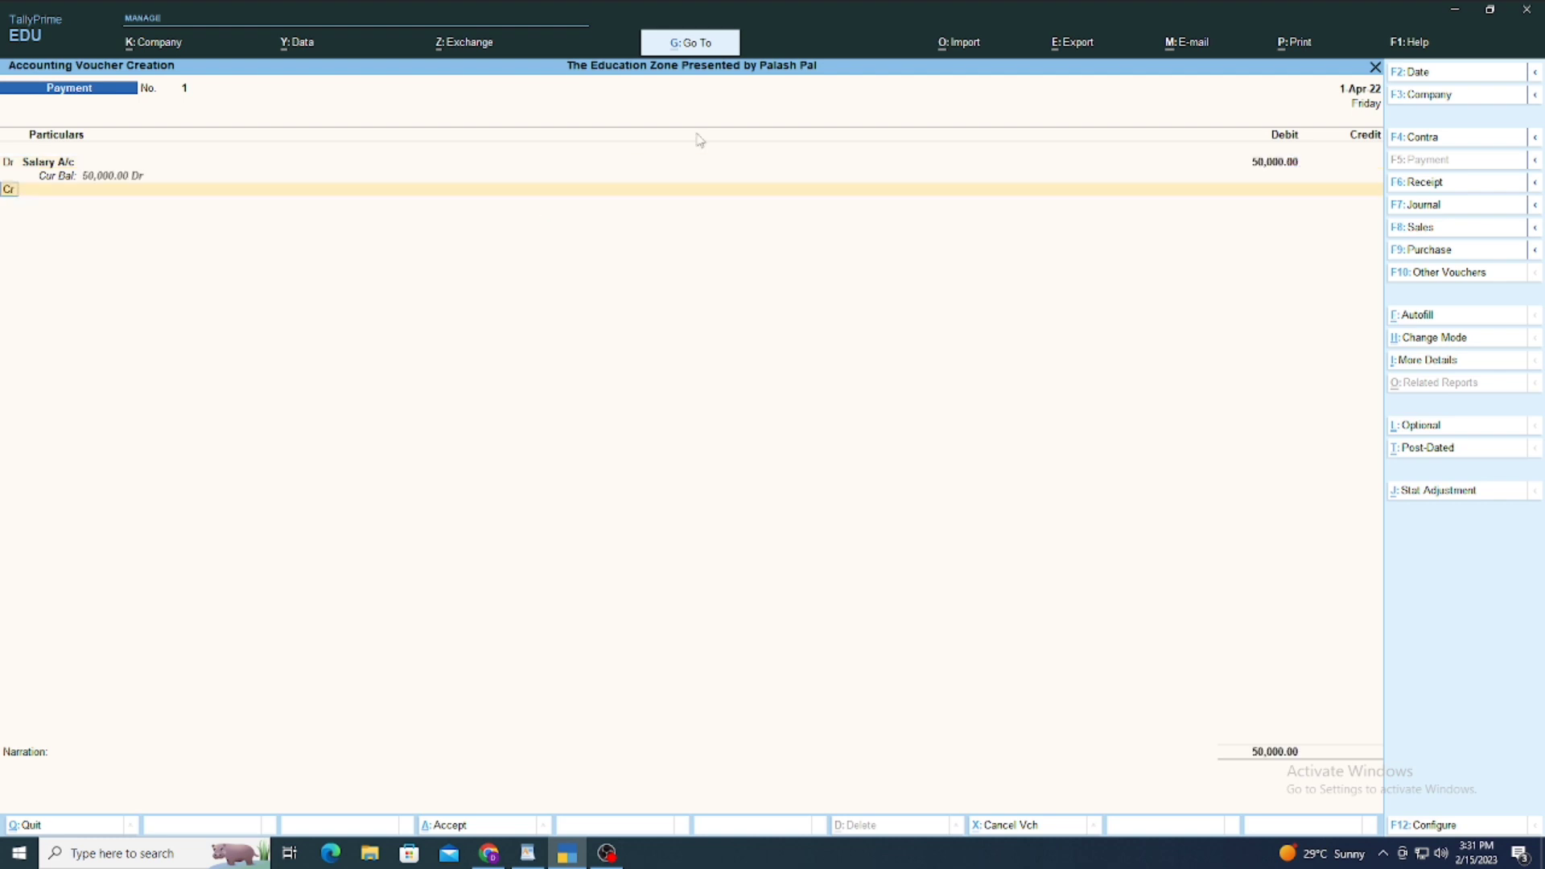
key(Return)
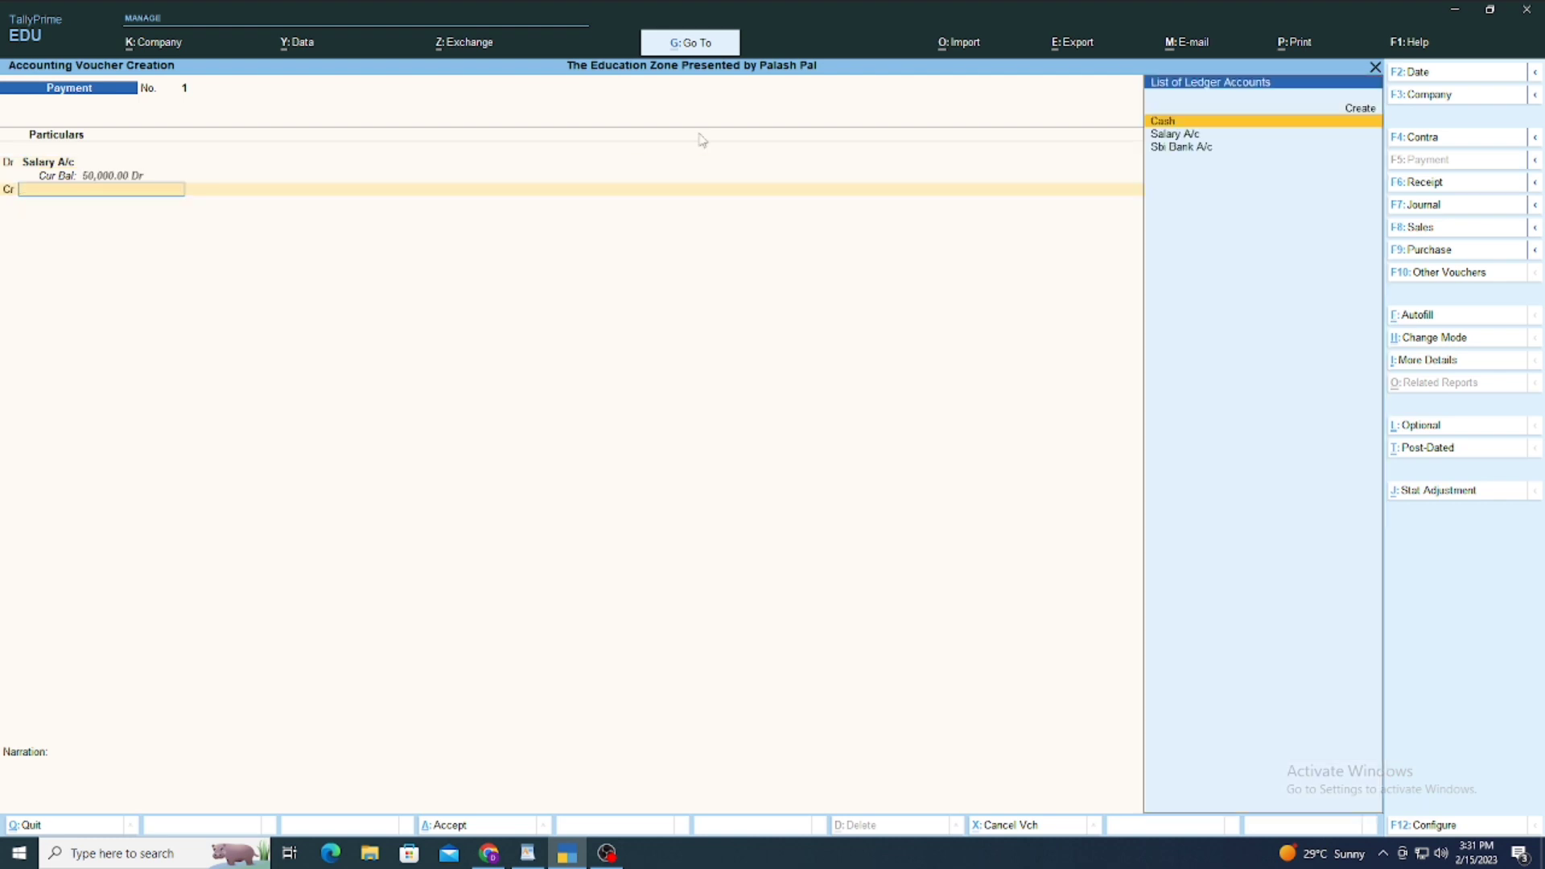
key(Return)
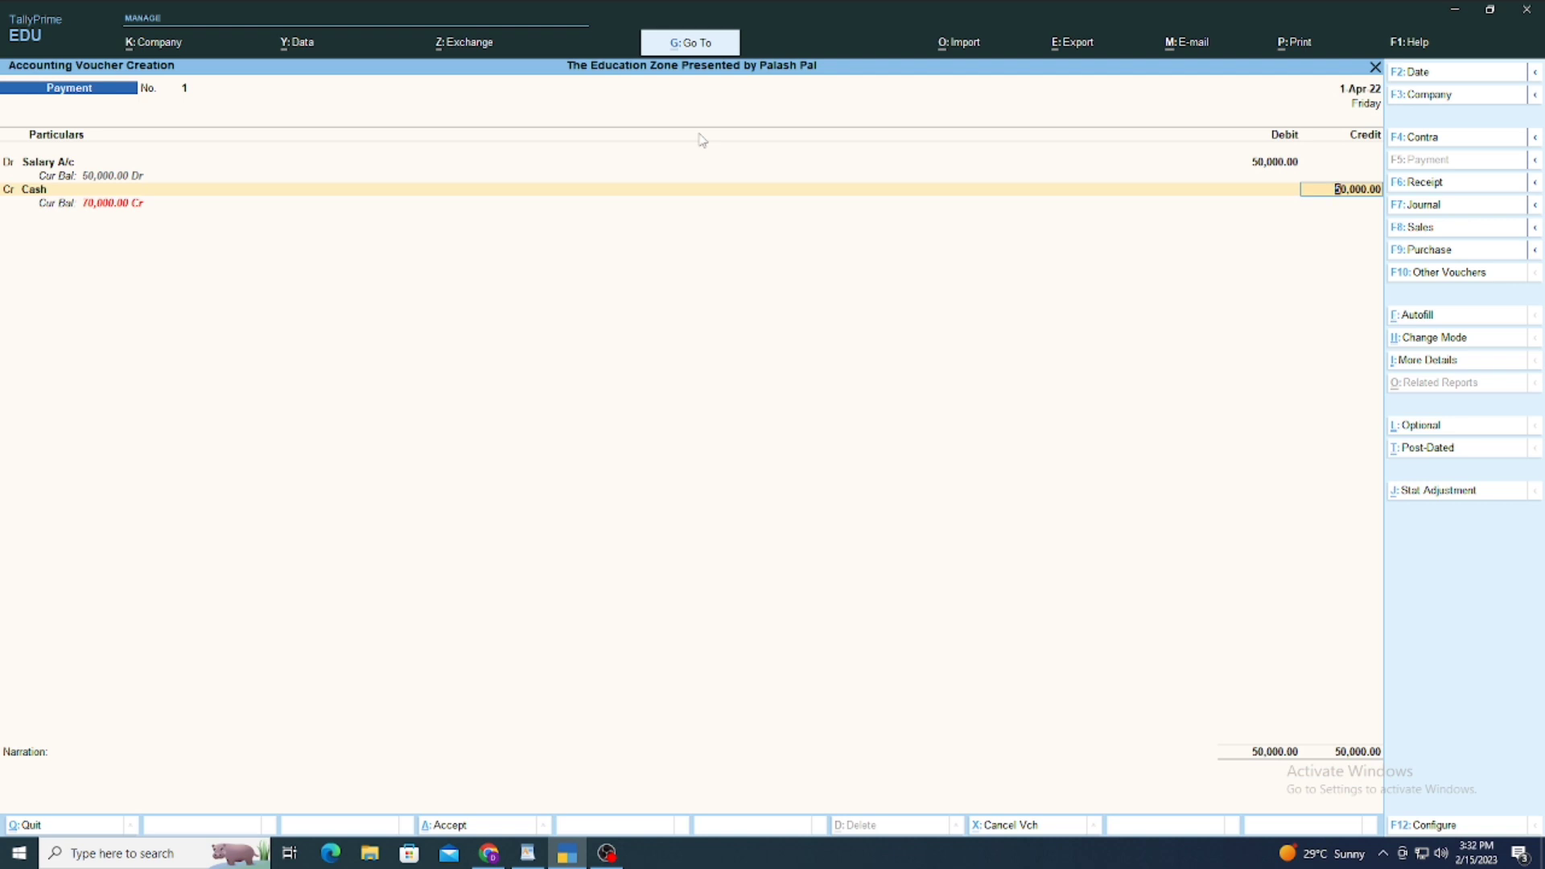
key(Return)
Step: Leave the double-entry payment voucher's narration blank and accept the voucher
key(Return)
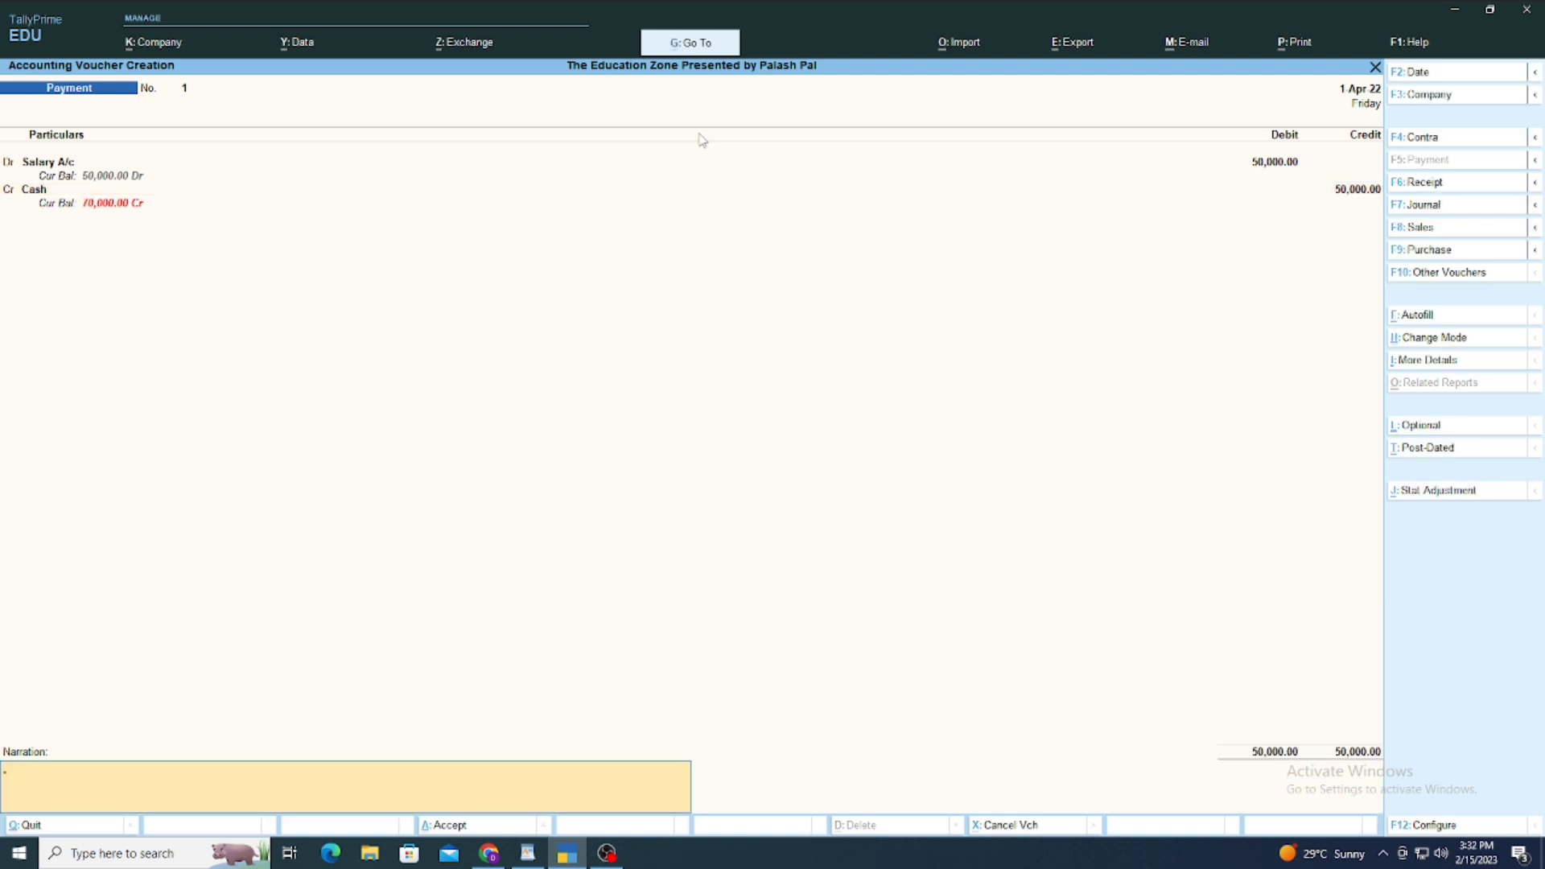
key(Return)
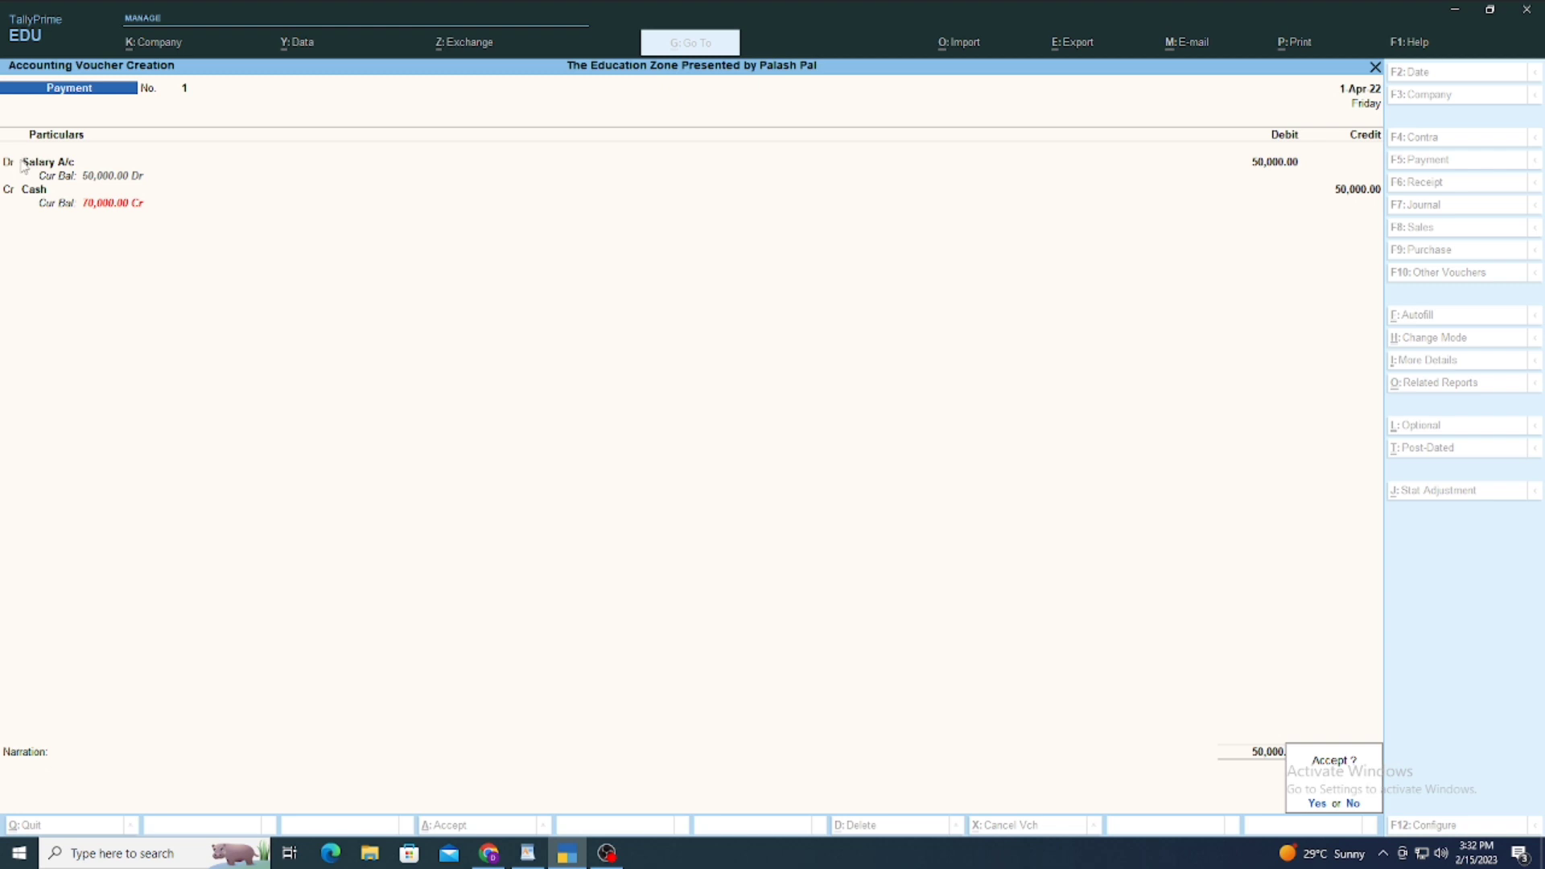
key(Return)
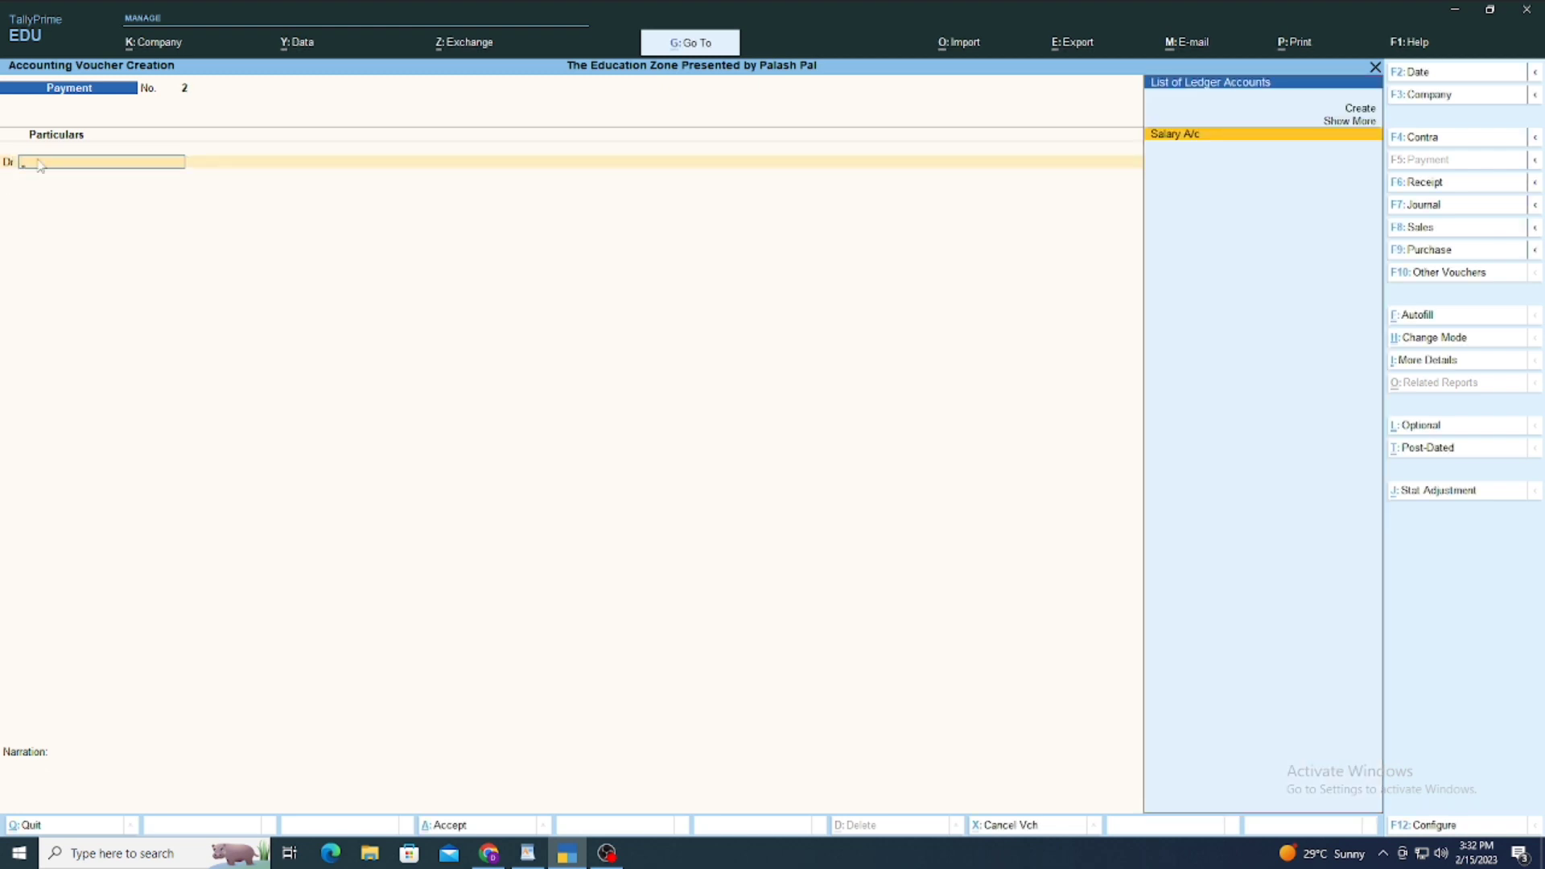
Step: Change the payment voucher's mode to Single Entry
click(1433, 339)
key(Down)
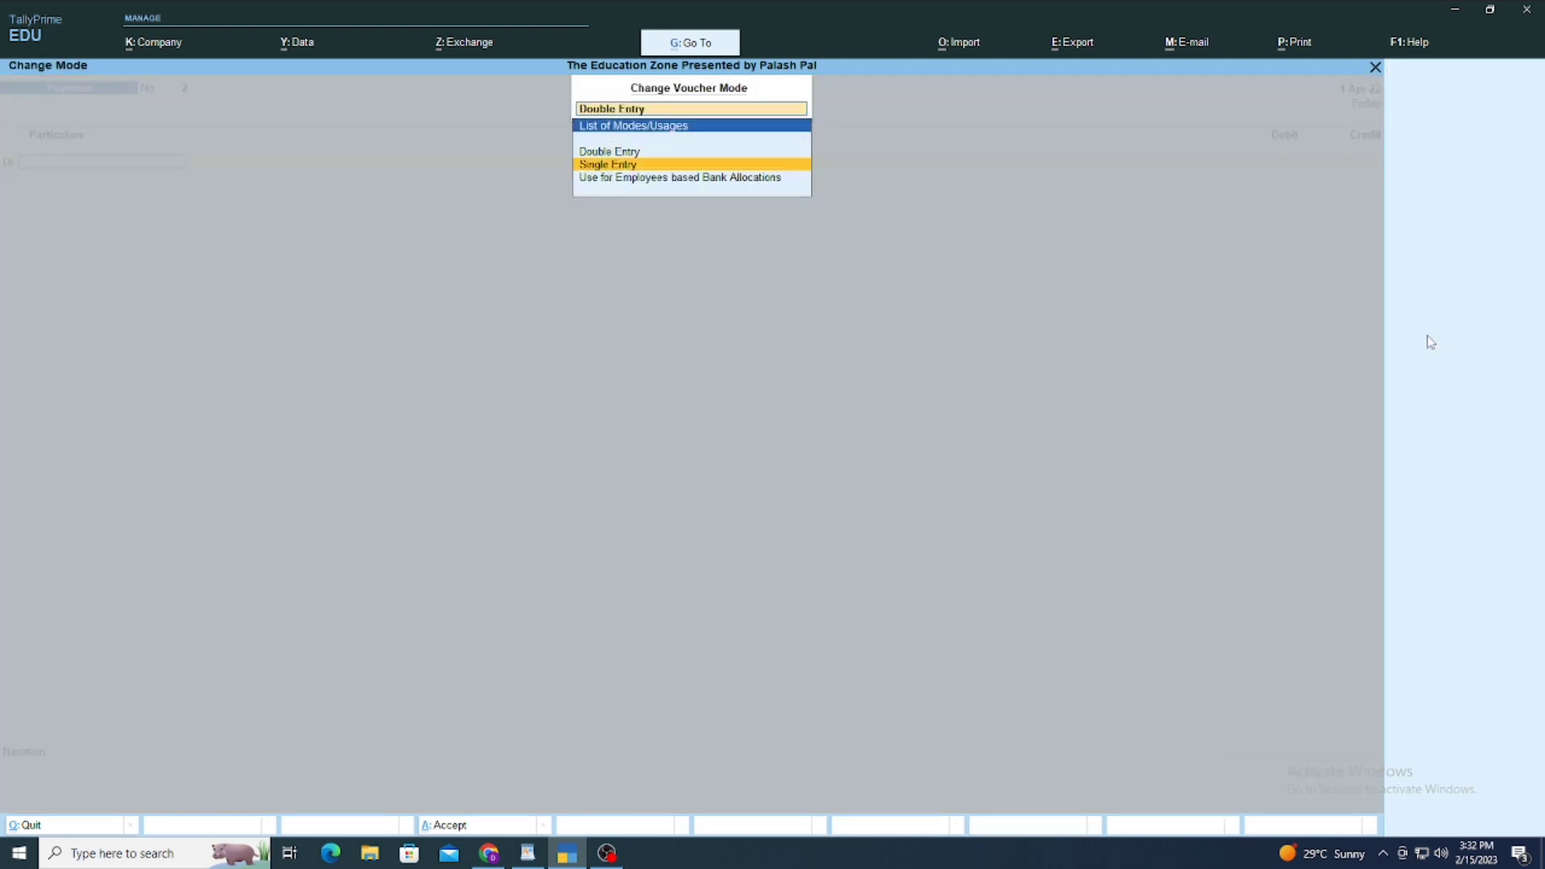
key(Return)
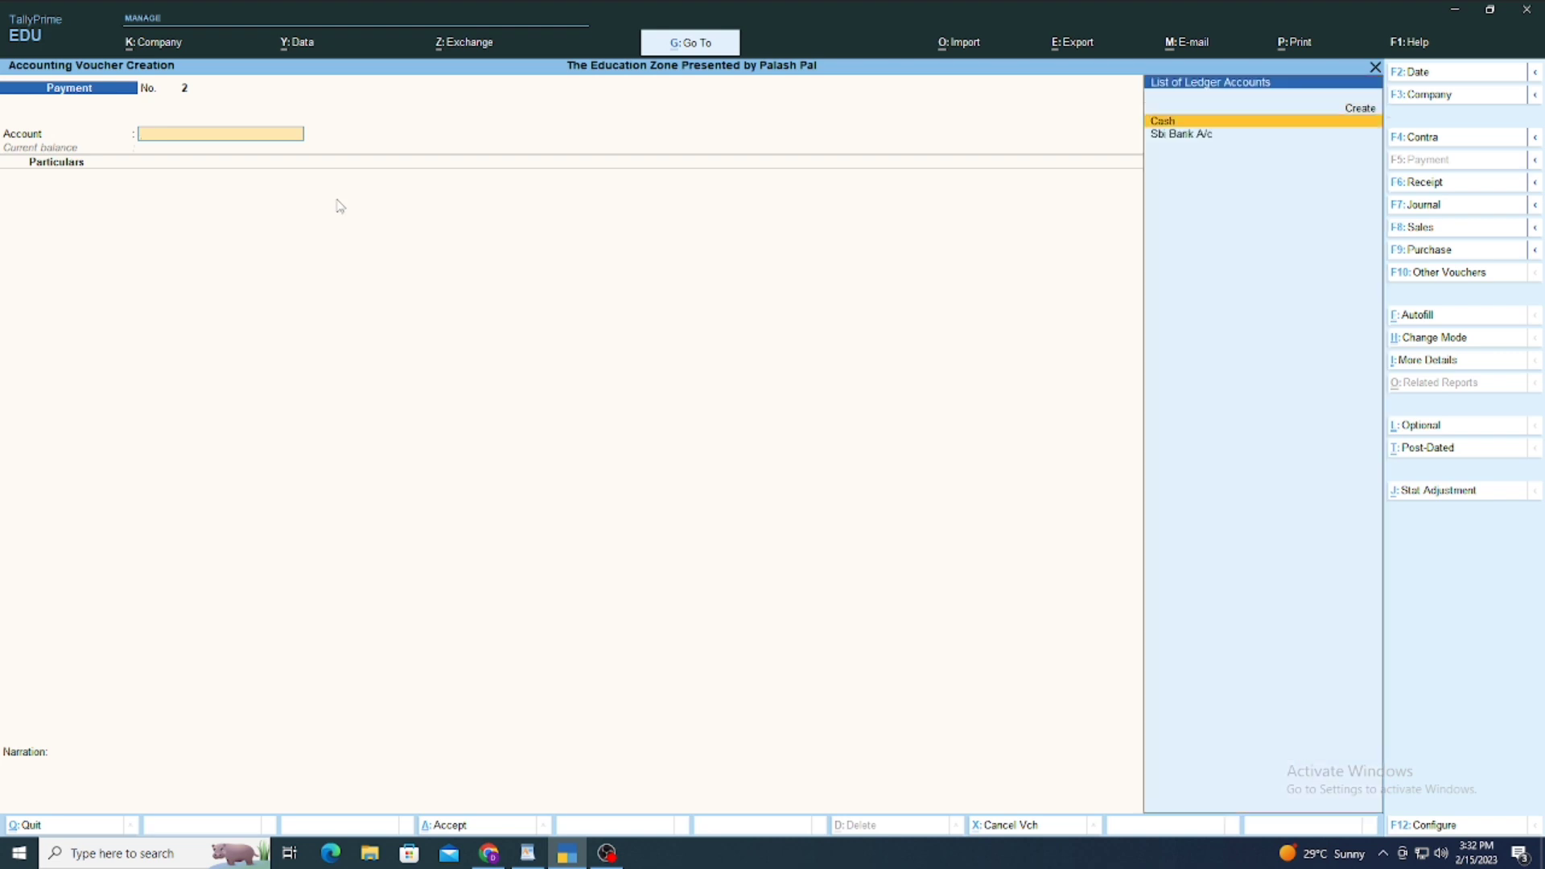
Step: Enter Cash as the account and Salary A/c with 50000 in the single-entry payment voucher, then accept it without narration
key(Return)
text(Sa)
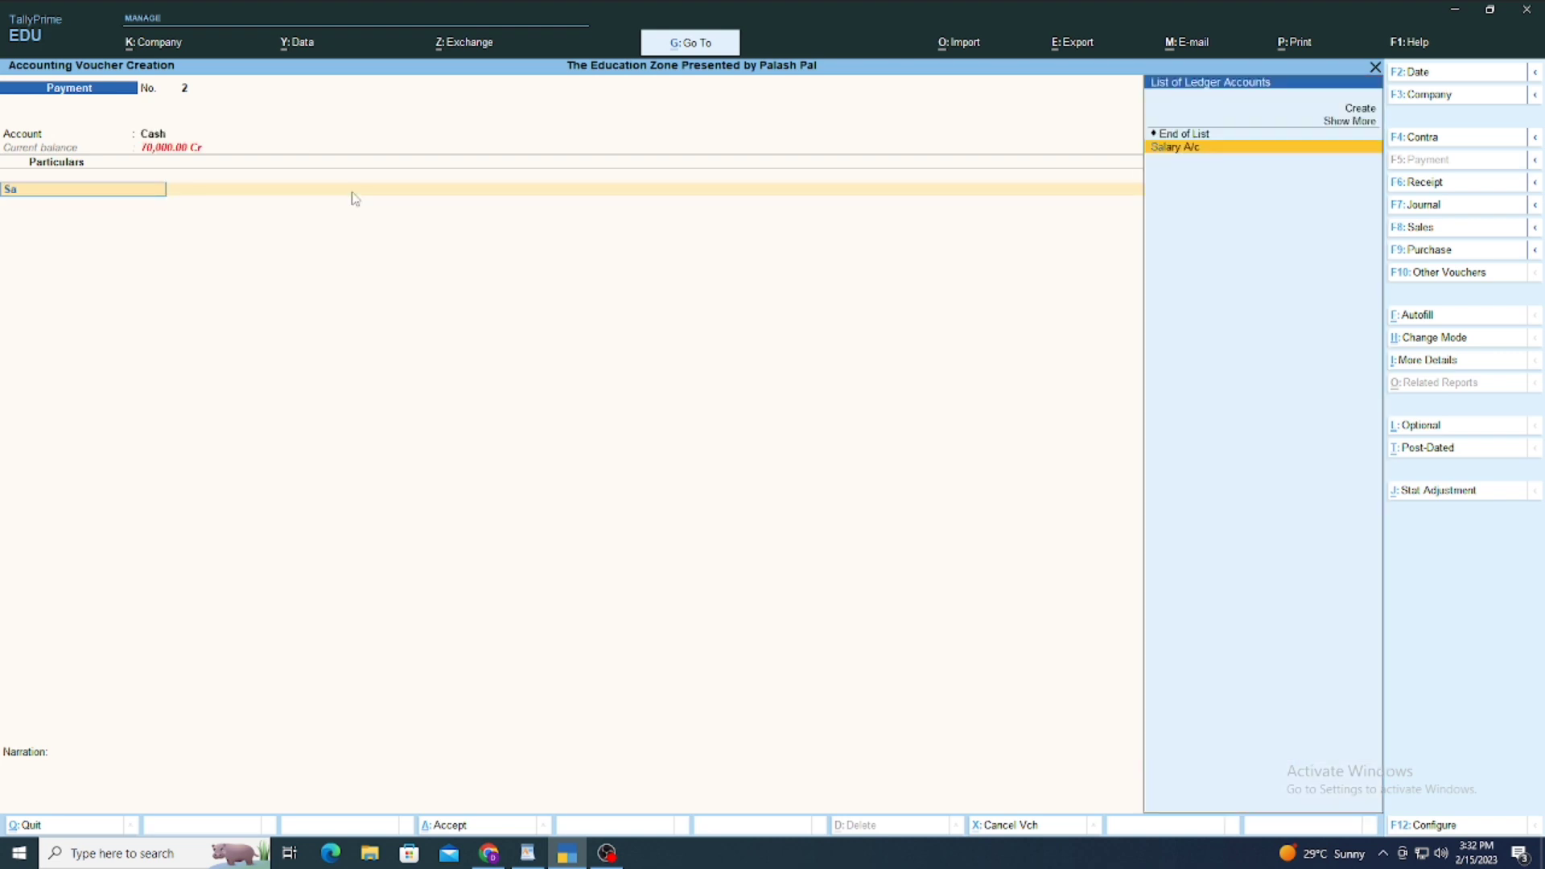
key(Return)
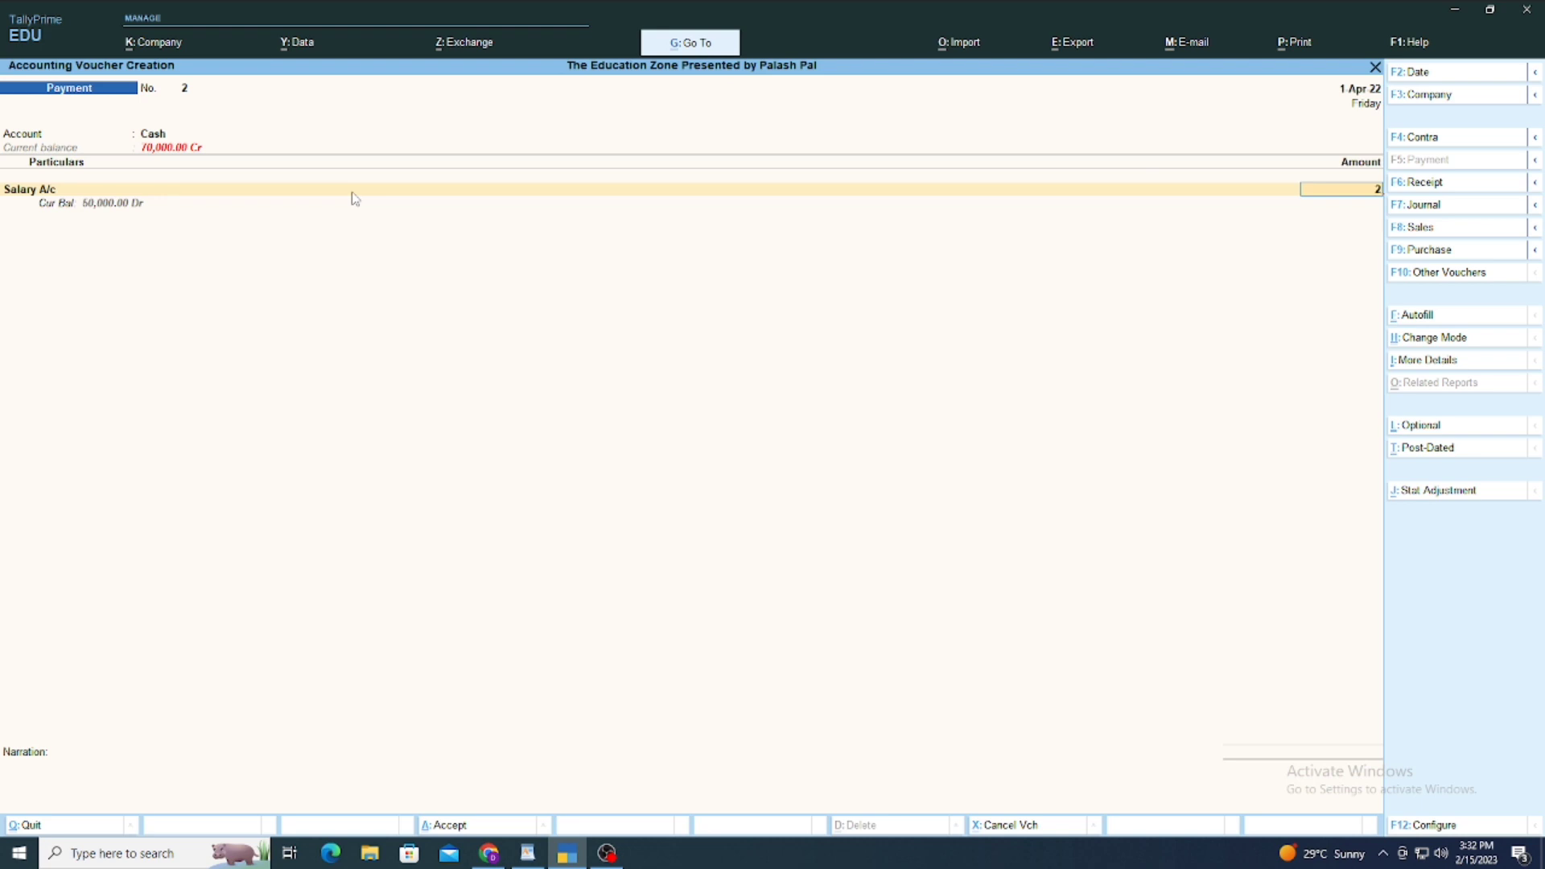
text(50000)
key(Return)
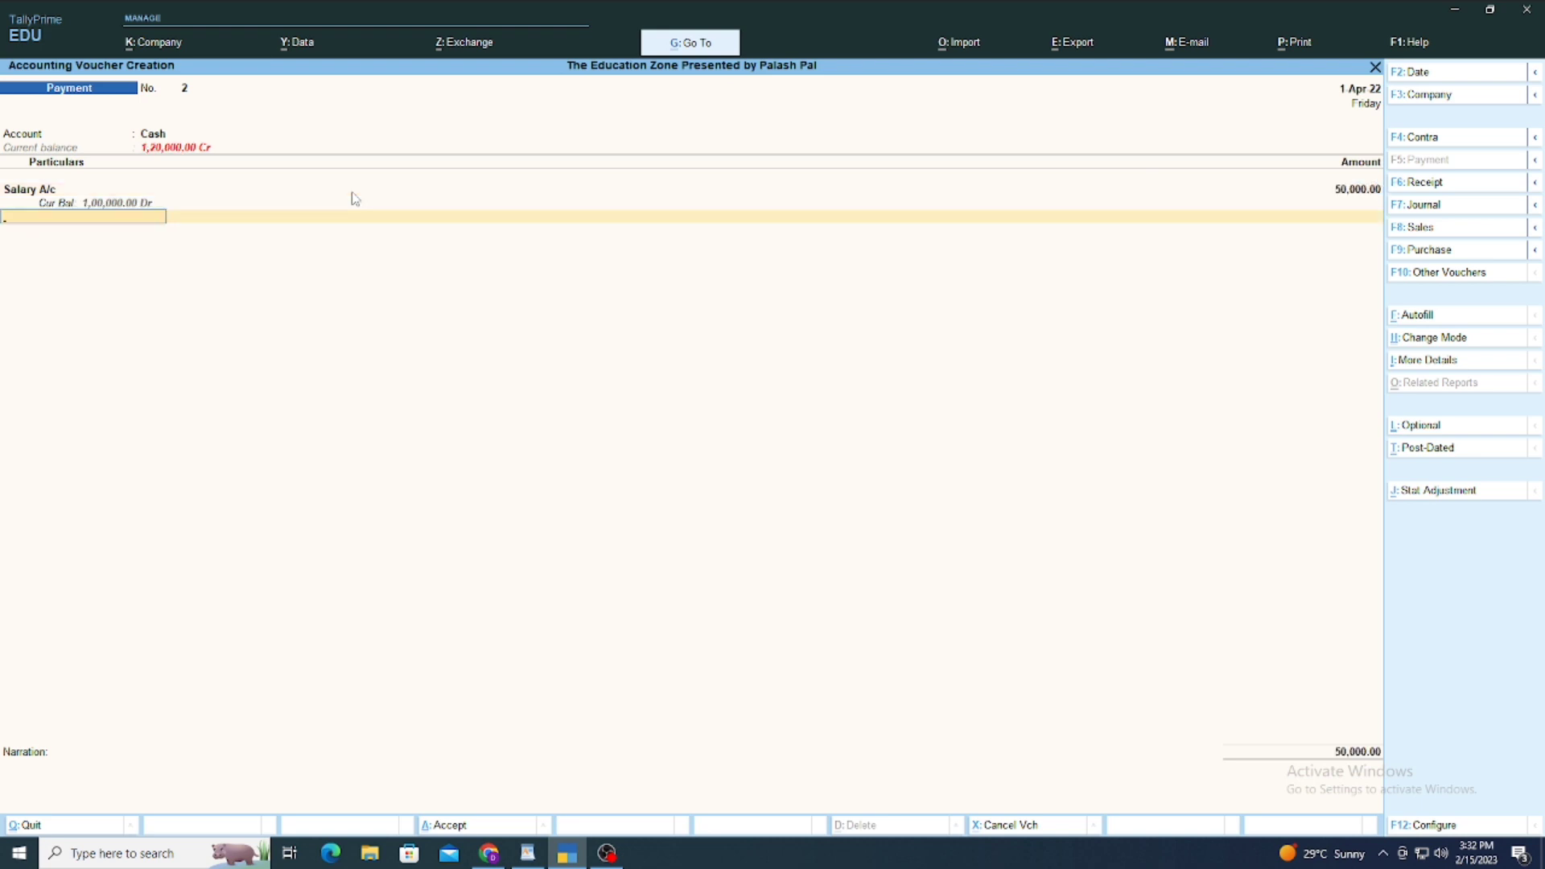
key(Return)
key(Return)
key(Return)
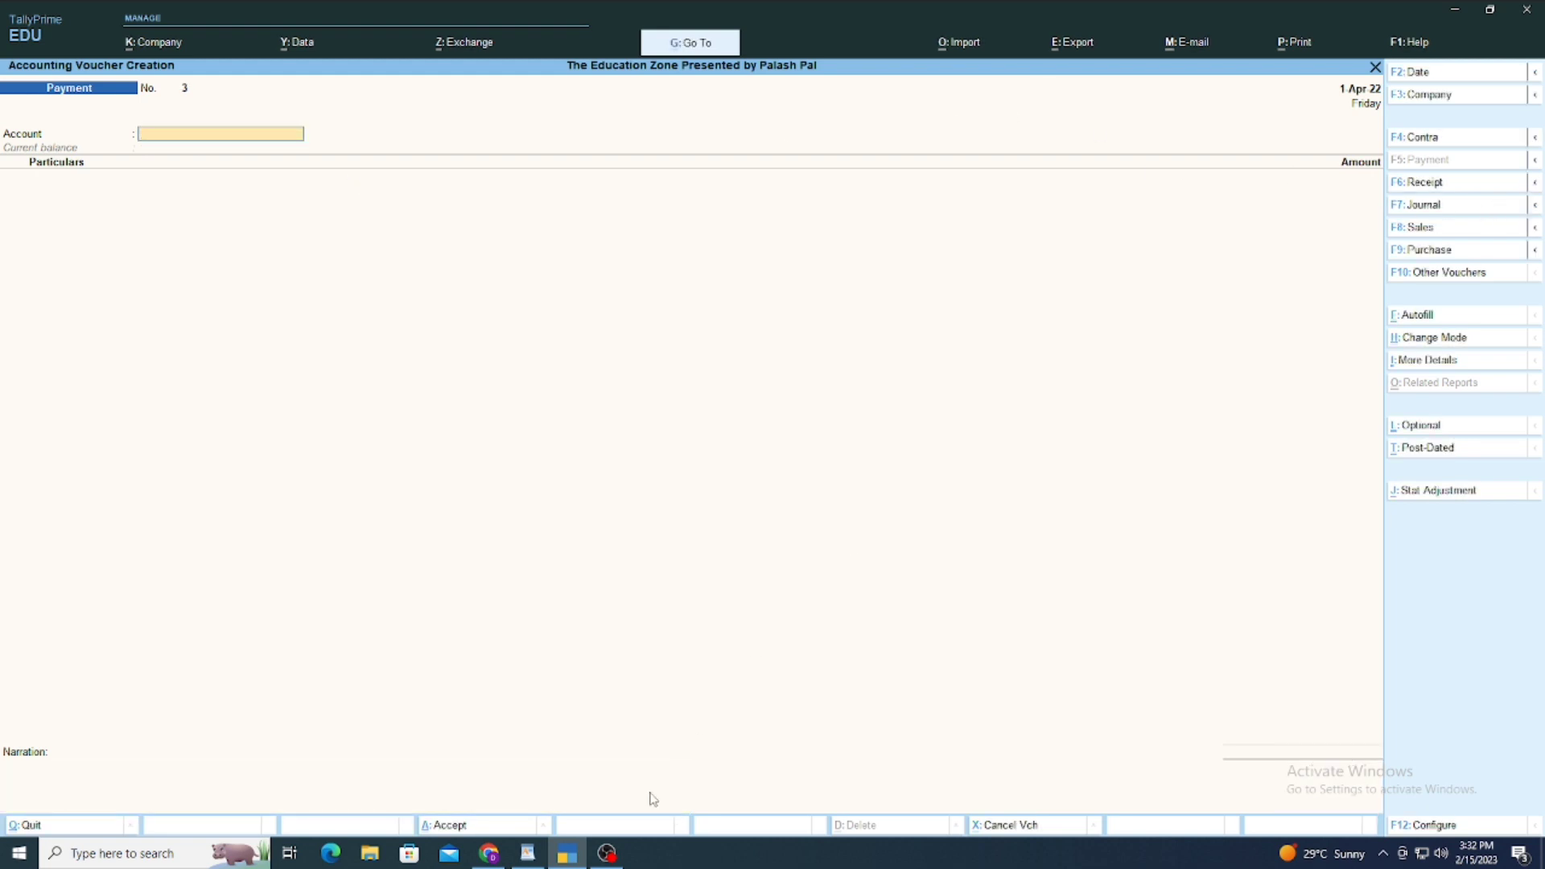
Step: Switch to the WordPad document and start a line numbered "3." below the salary transaction
click(528, 853)
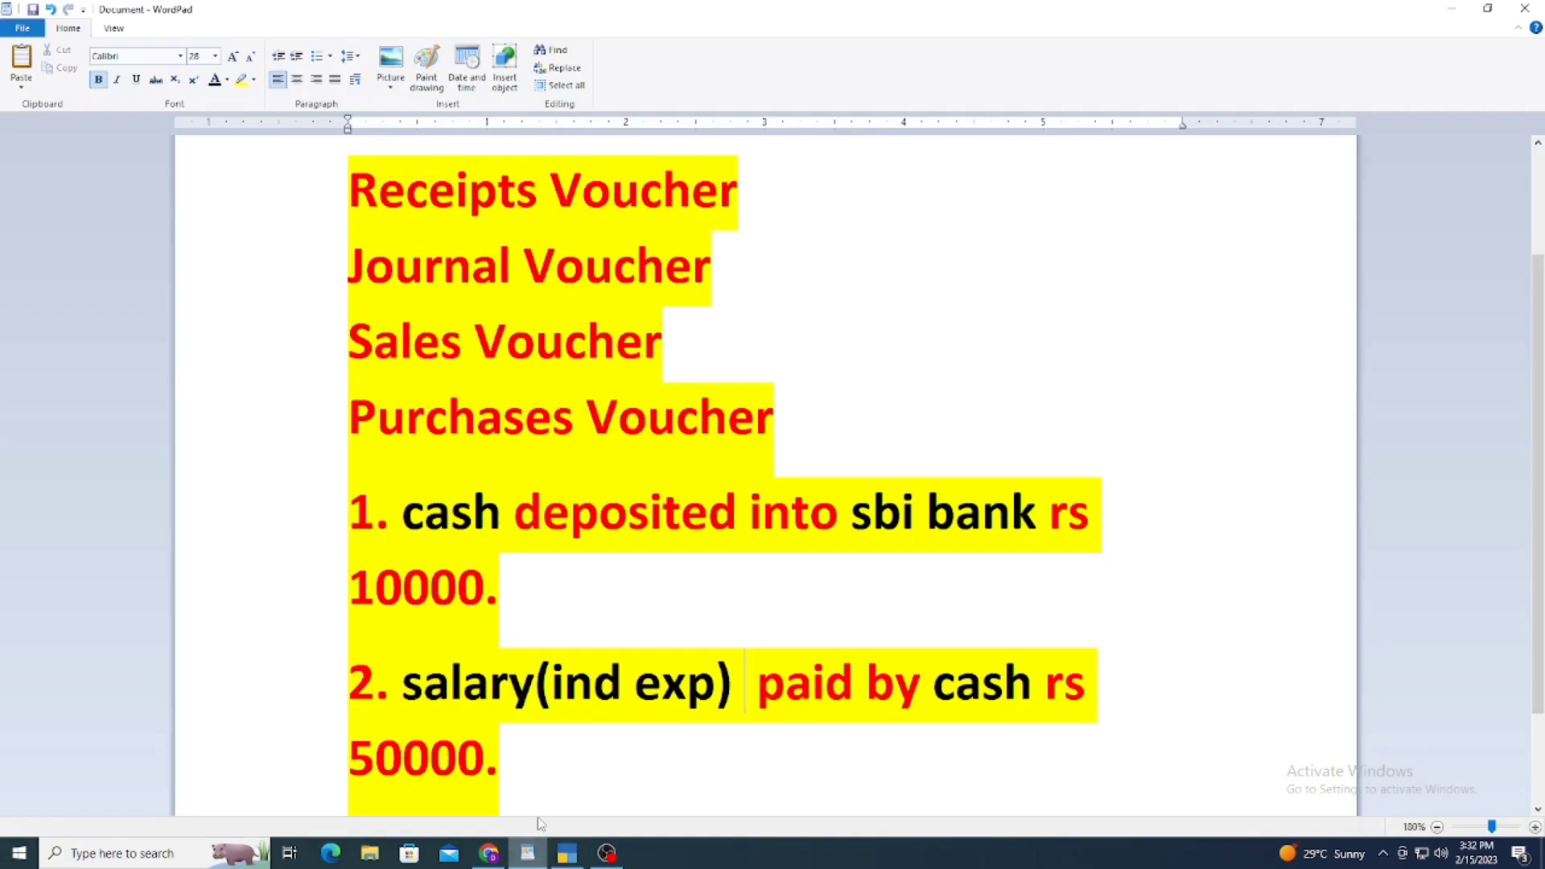
key(Down)
key(Down)
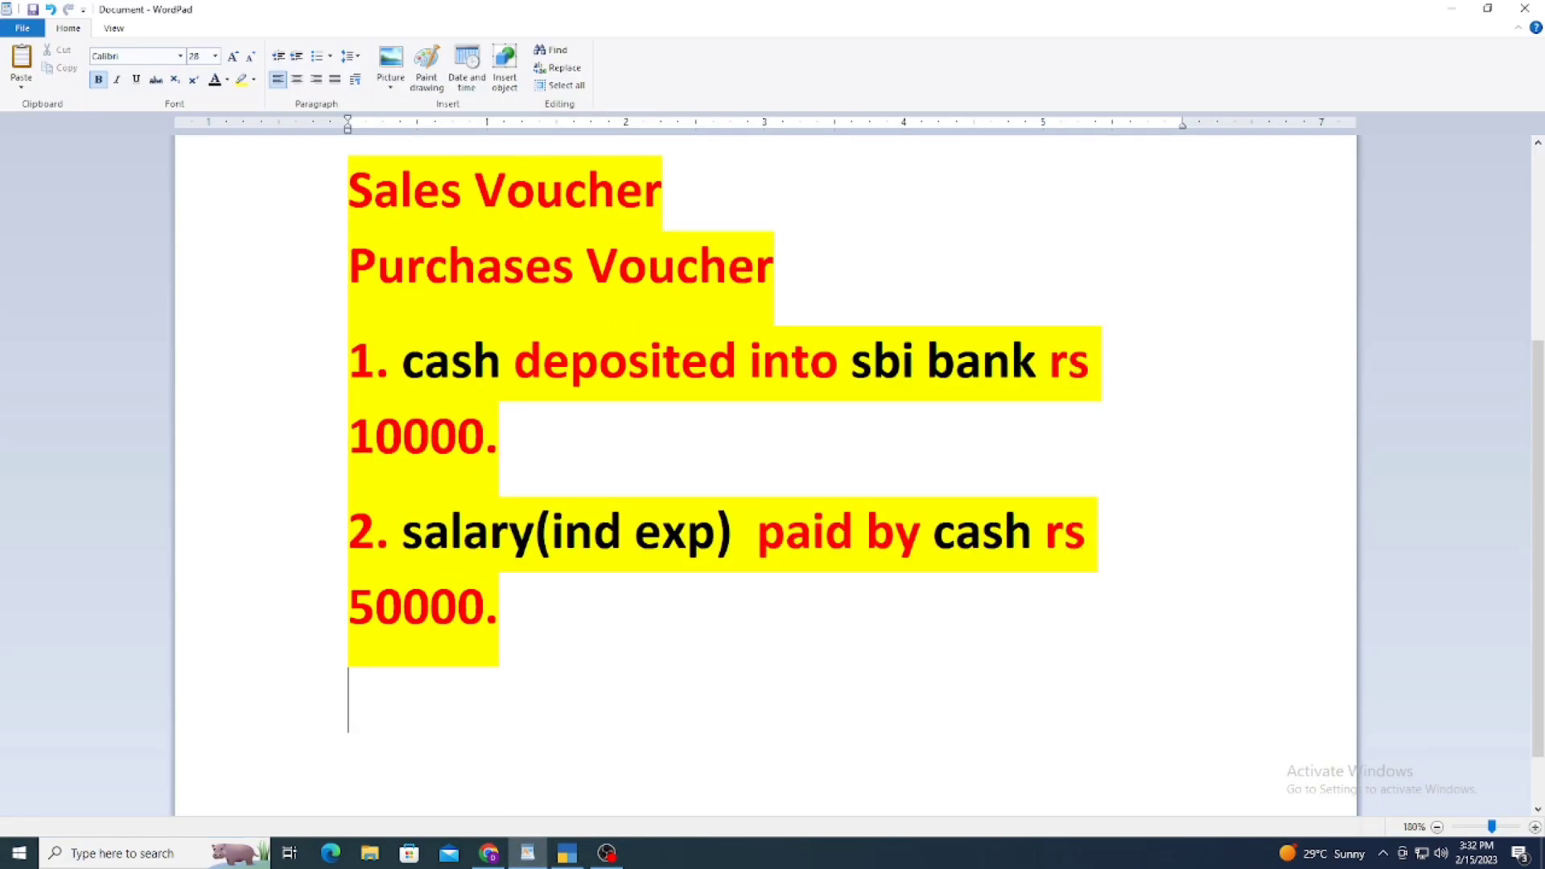
text(3.)
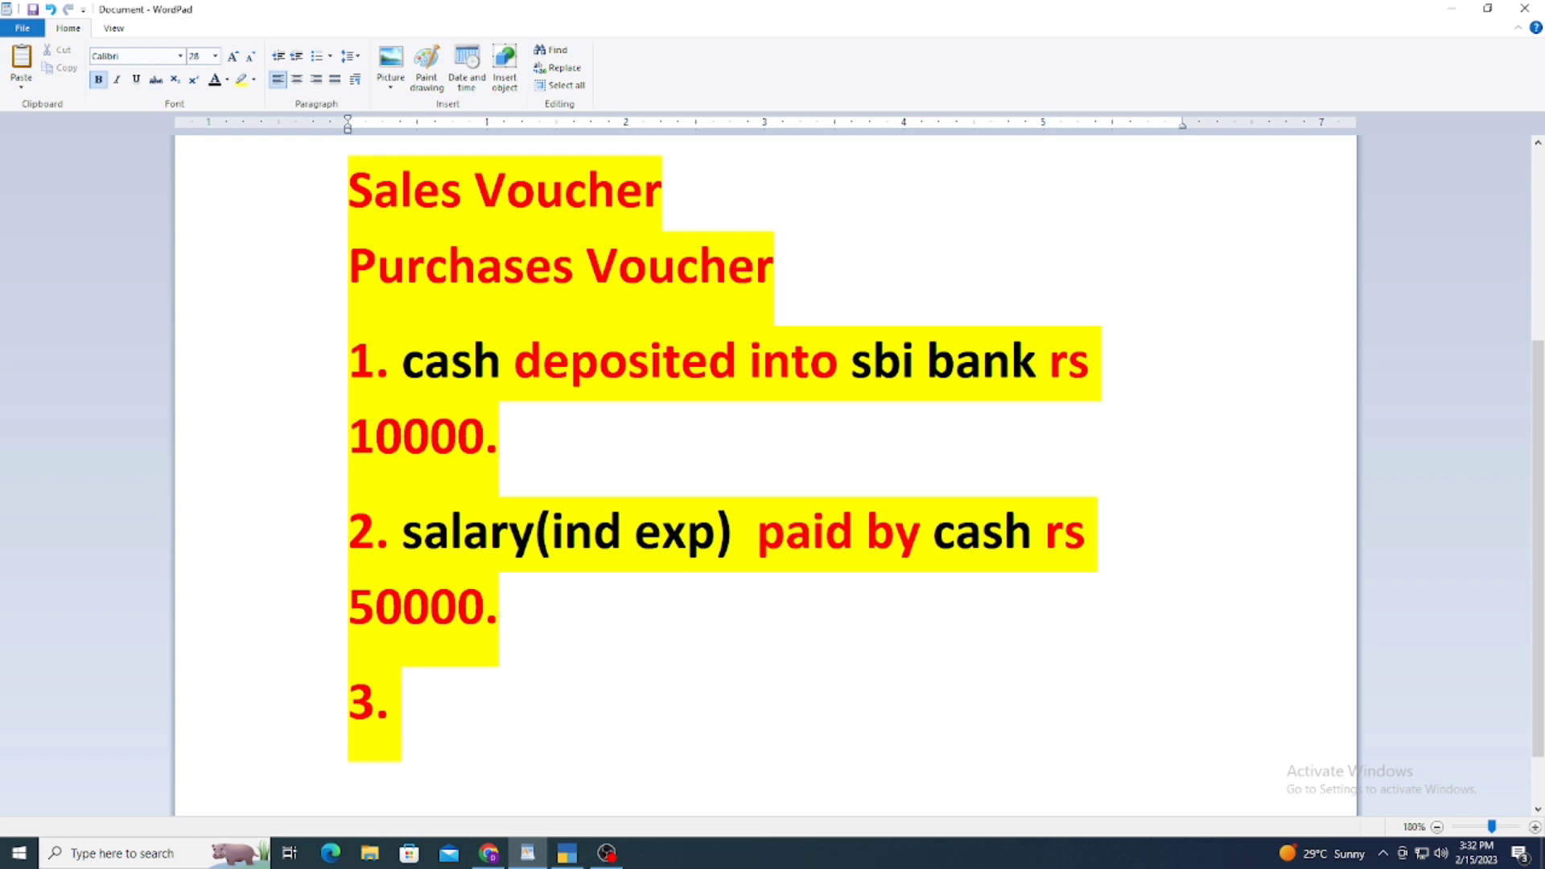